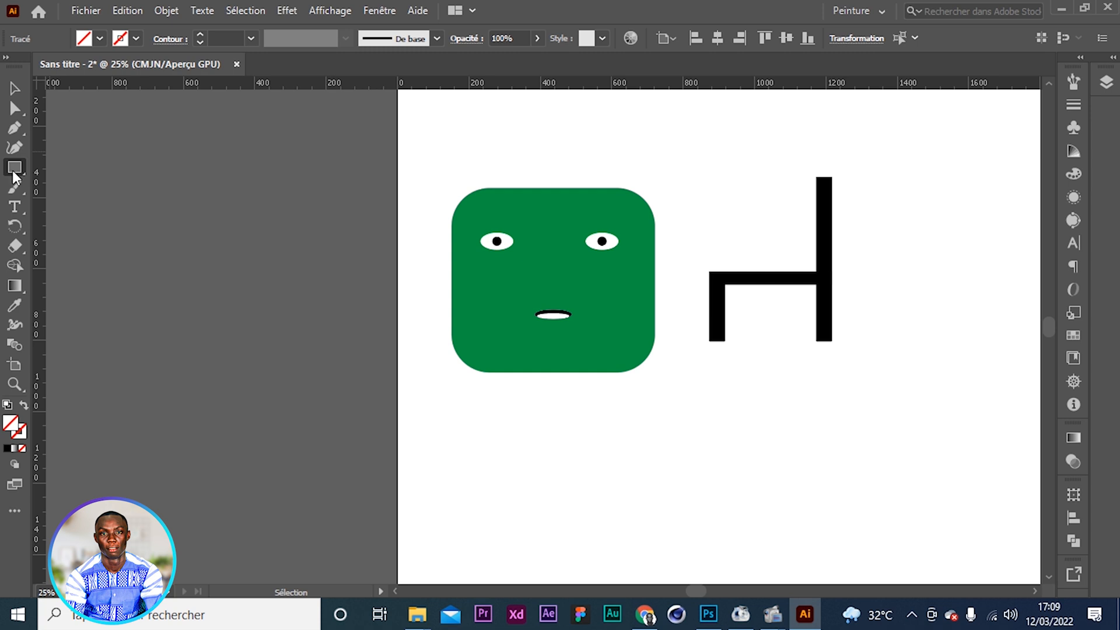
# Step: Draw a rectangle with the Rectangle tool in the empty area below the green face
pyautogui.scroll(-12, 437, 310)
pyautogui.scroll(13, 438, 310)
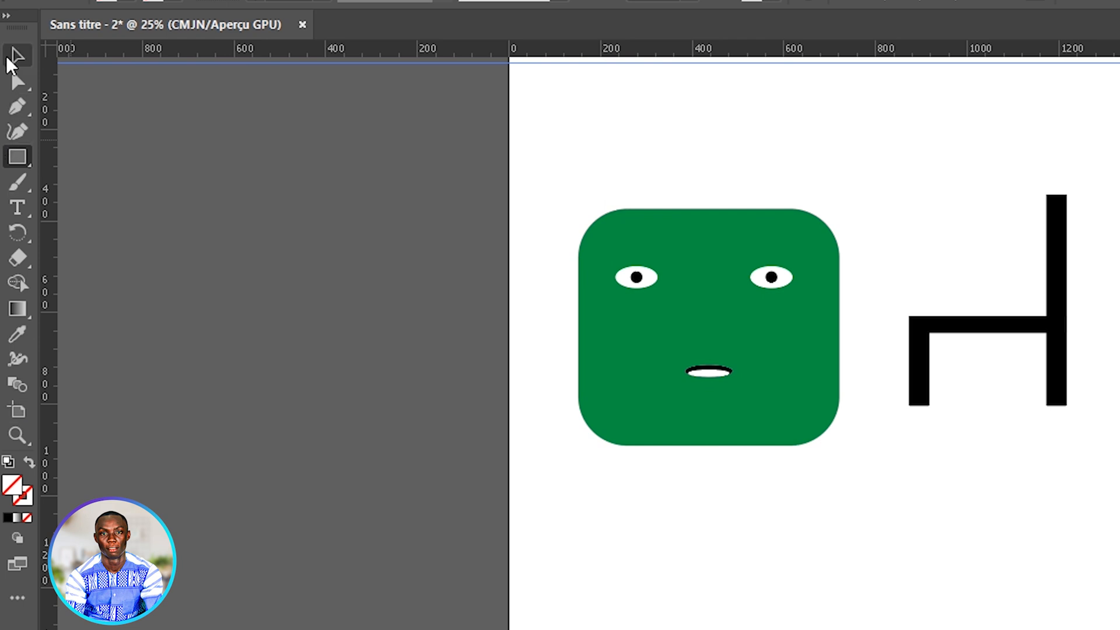
pyautogui.click(14, 161)
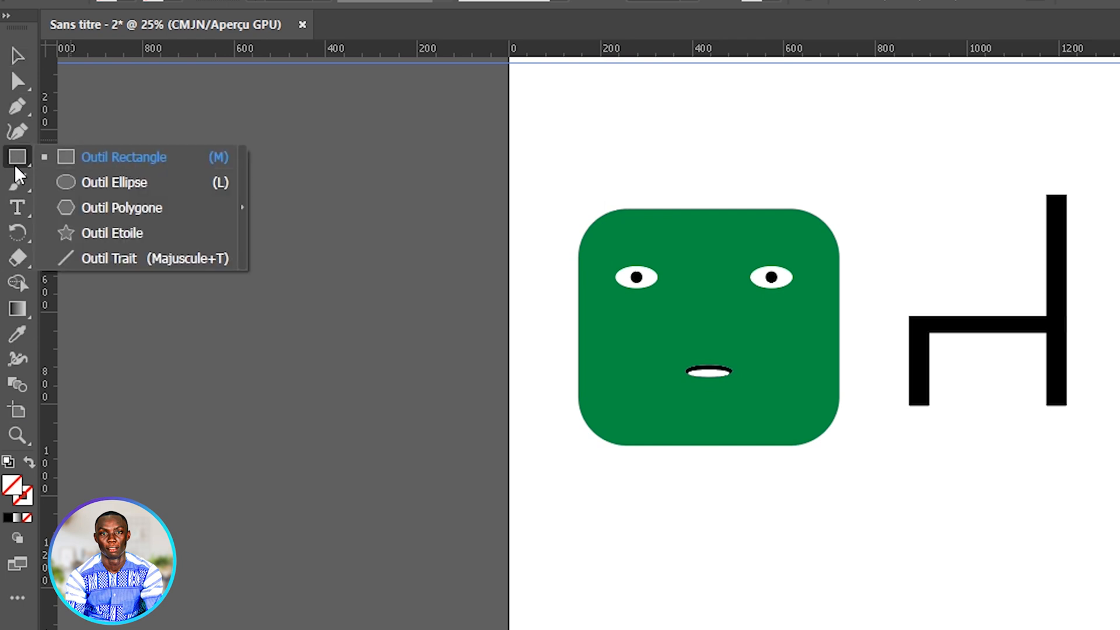
pyautogui.scroll(-5, 442, 325)
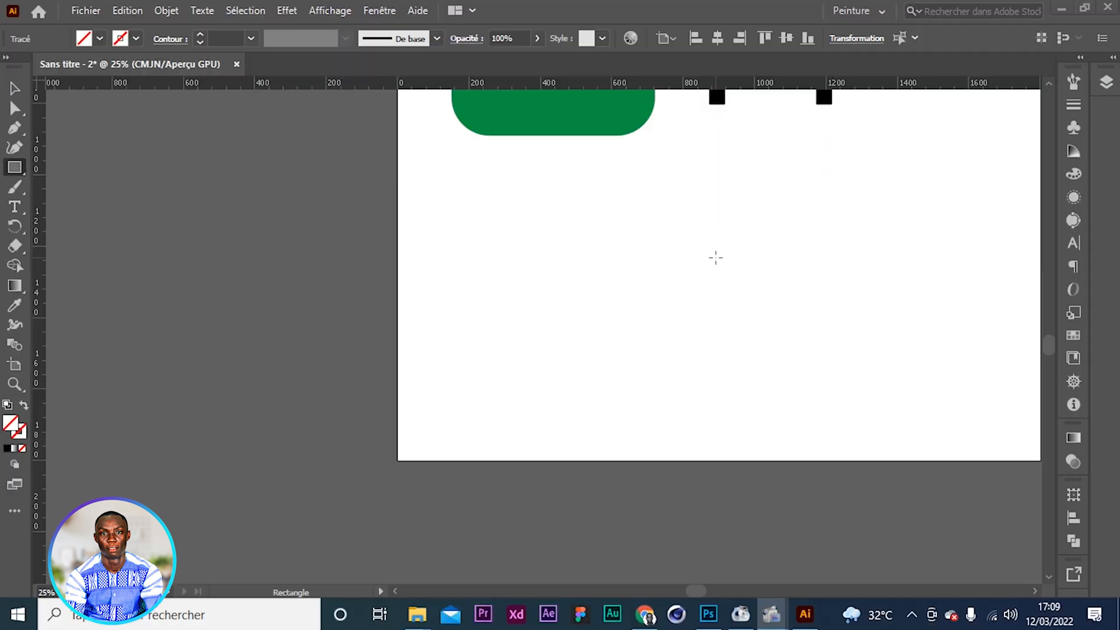
pyautogui.scroll(3, 715, 257)
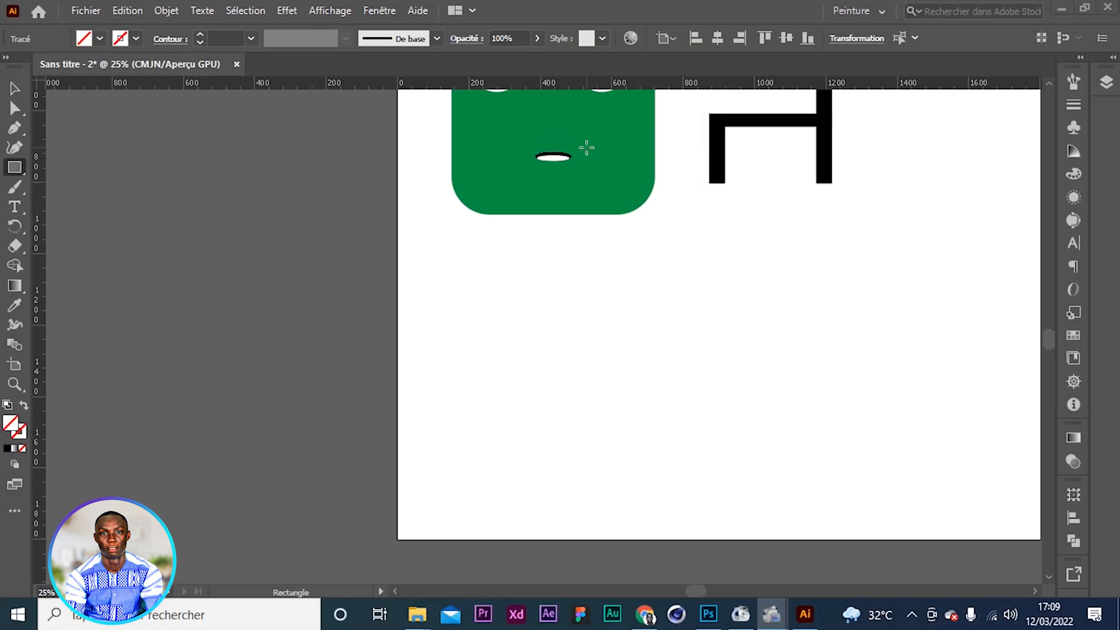
pyautogui.scroll(2, 587, 148)
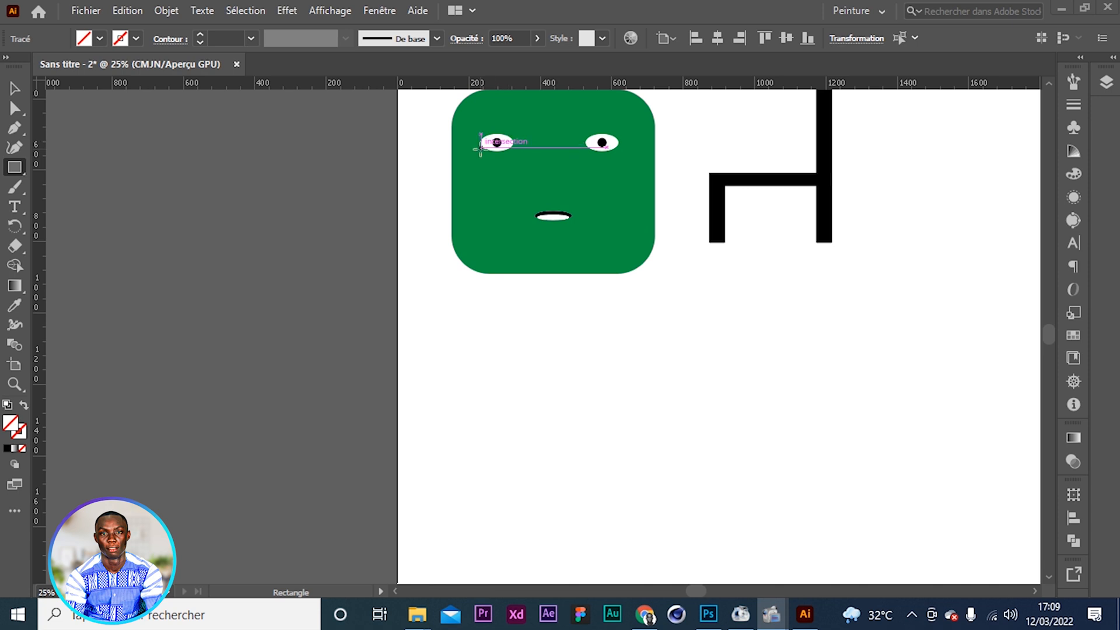
pyautogui.rightClick(15, 167)
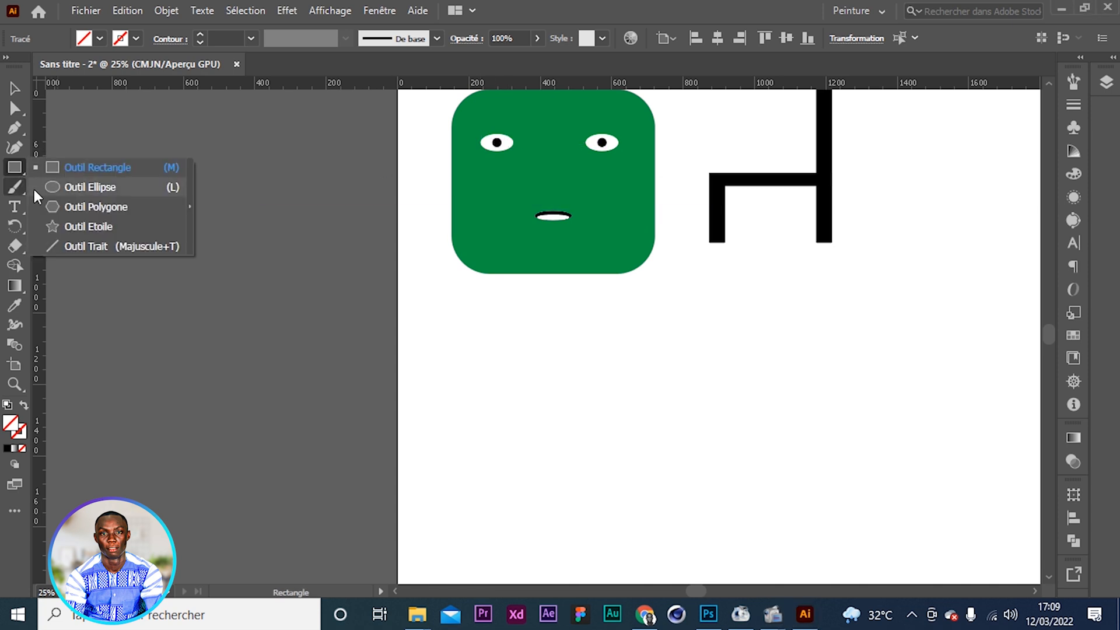
pyautogui.click(19, 162)
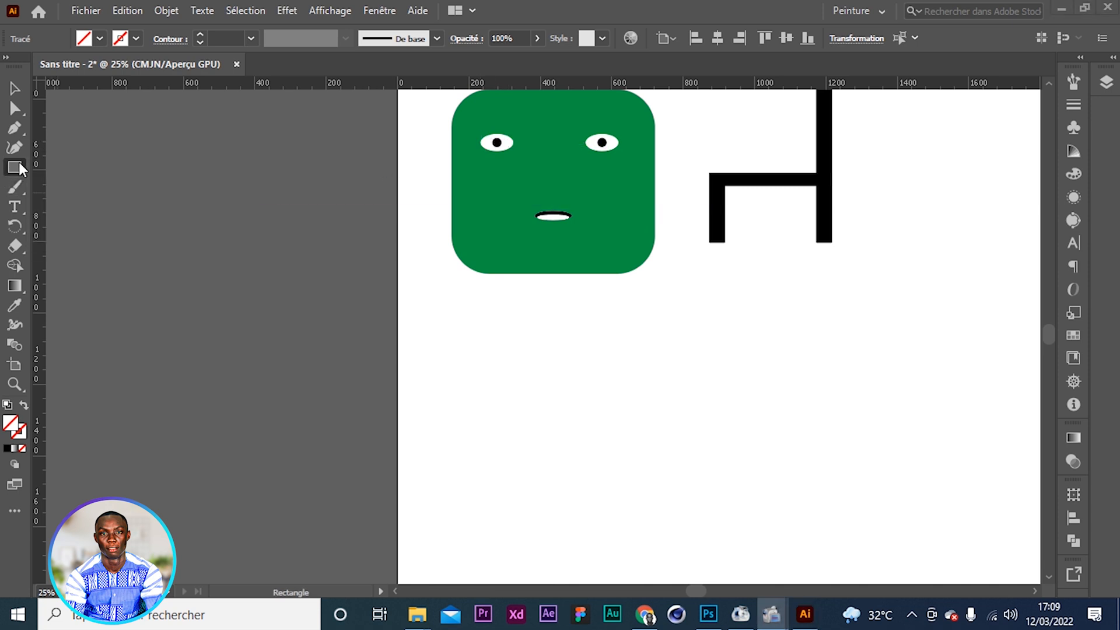
pyautogui.scroll(-3, 507, 310)
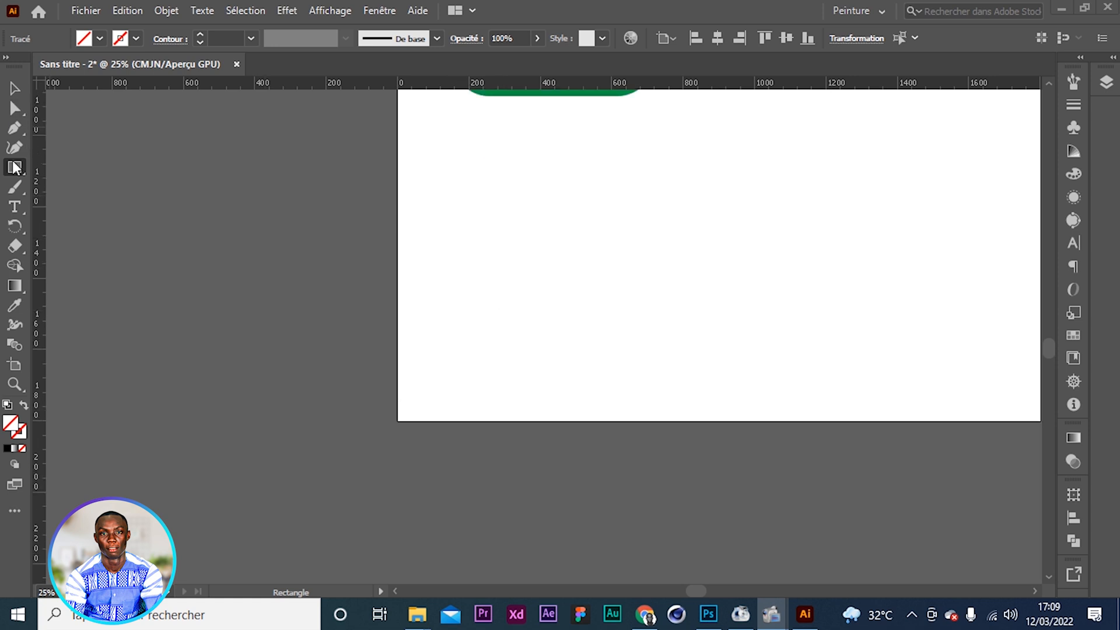
pyautogui.moveTo(451, 172); pyautogui.dragTo(723, 310)
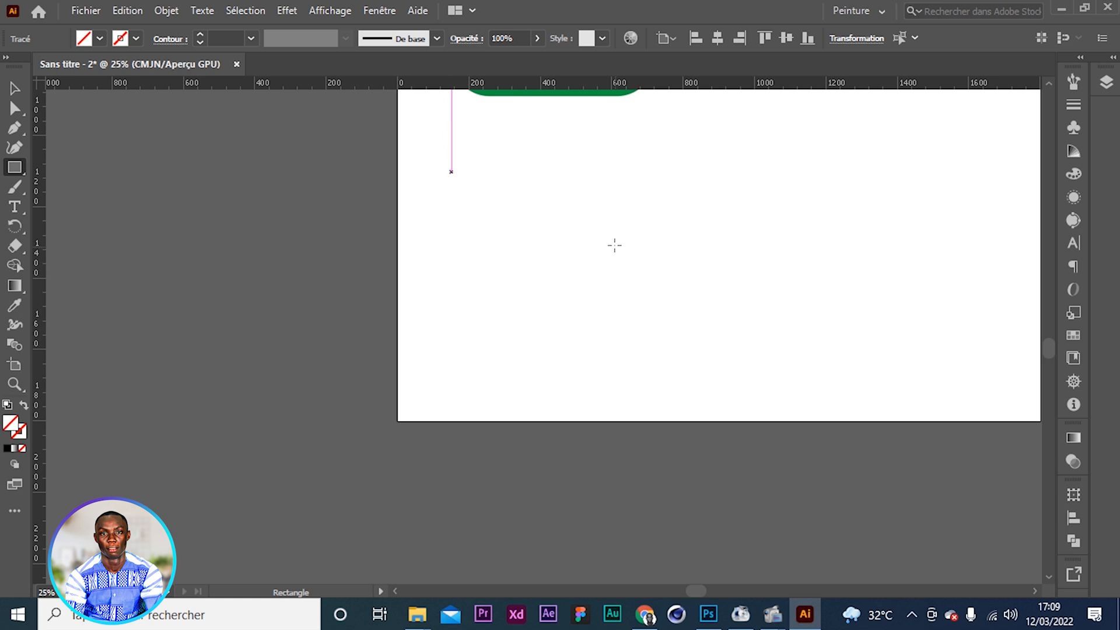
pyautogui.moveTo(445, 184); pyautogui.dragTo(631, 337)
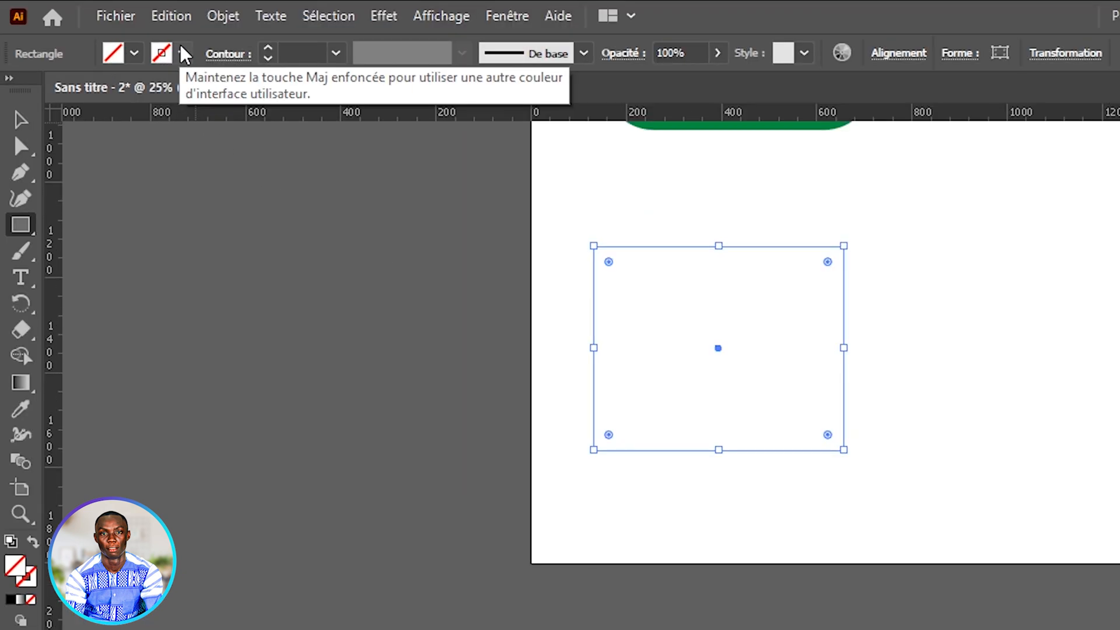
# Step: Fill the new rectangle with light blue
pyautogui.click(135, 54)
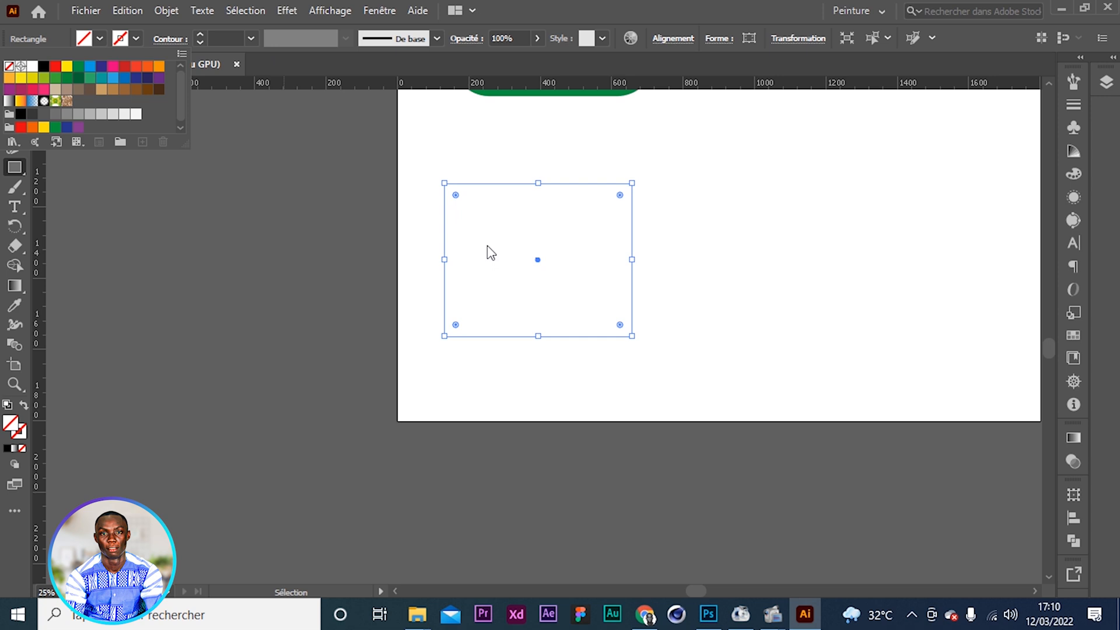
pyautogui.click(94, 37)
pyautogui.click(95, 38)
pyautogui.click(91, 76)
# Step: Give the rectangle a dark blue stroke and set its weight to 25 pt
pyautogui.click(135, 41)
pyautogui.click(135, 41)
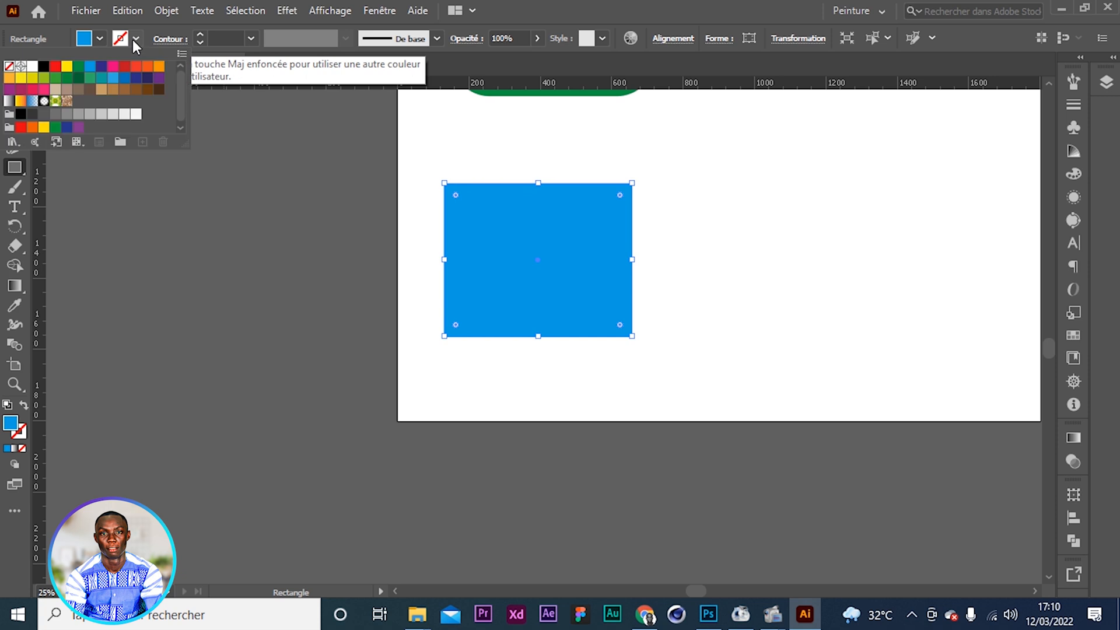
pyautogui.click(146, 79)
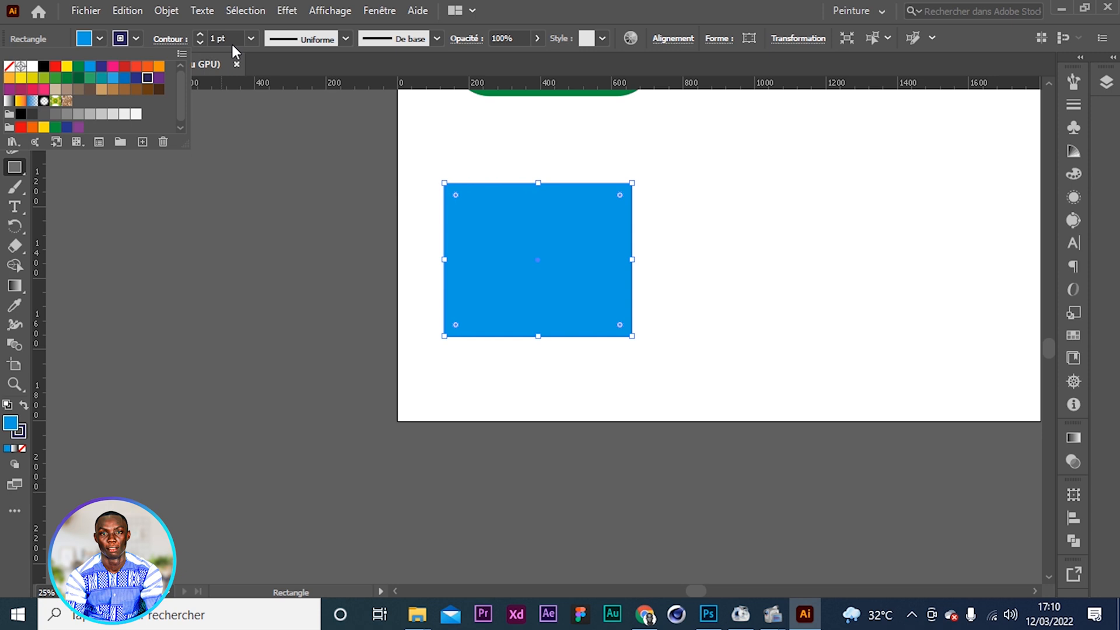
pyautogui.click(200, 34)
pyautogui.click(199, 35)
pyautogui.click(199, 35)
pyautogui.click(199, 35)
pyautogui.click(199, 35)
pyautogui.click(199, 35)
pyautogui.click(200, 34)
pyautogui.click(199, 34)
pyautogui.click(199, 34)
pyautogui.click(200, 34)
pyautogui.click(200, 34)
pyautogui.click(200, 34)
pyautogui.click(199, 35)
pyautogui.click(199, 35)
# Step: Try a brown fill and a dark red fill (C=15 M=100 J=90 N=10) on the rectangle
pyautogui.scroll(-3, 577, 260)
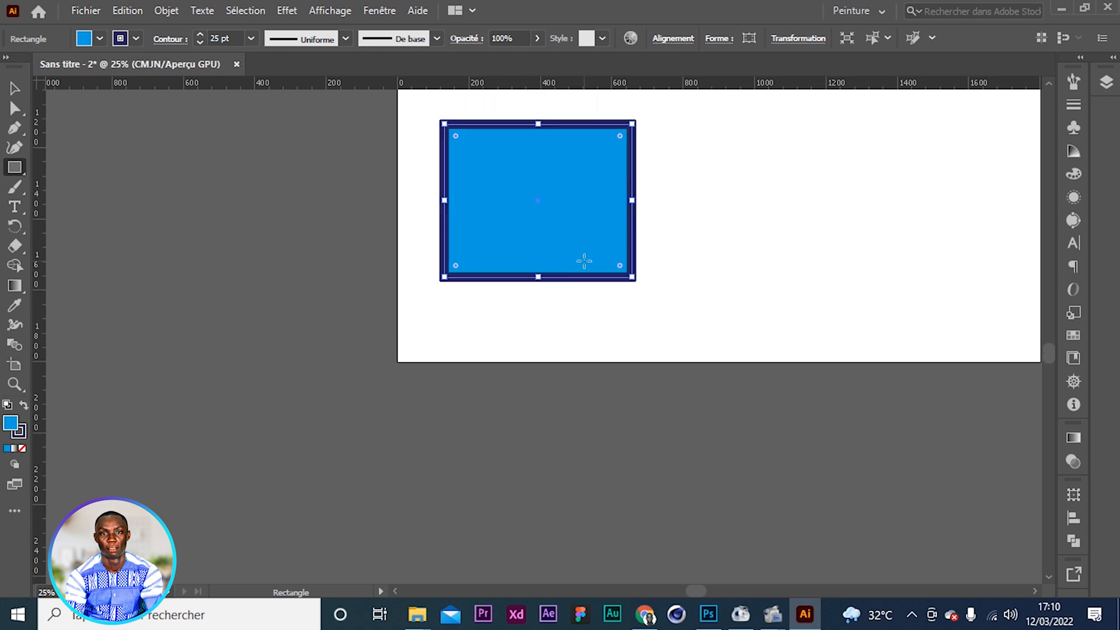
pyautogui.scroll(8, 523, 173)
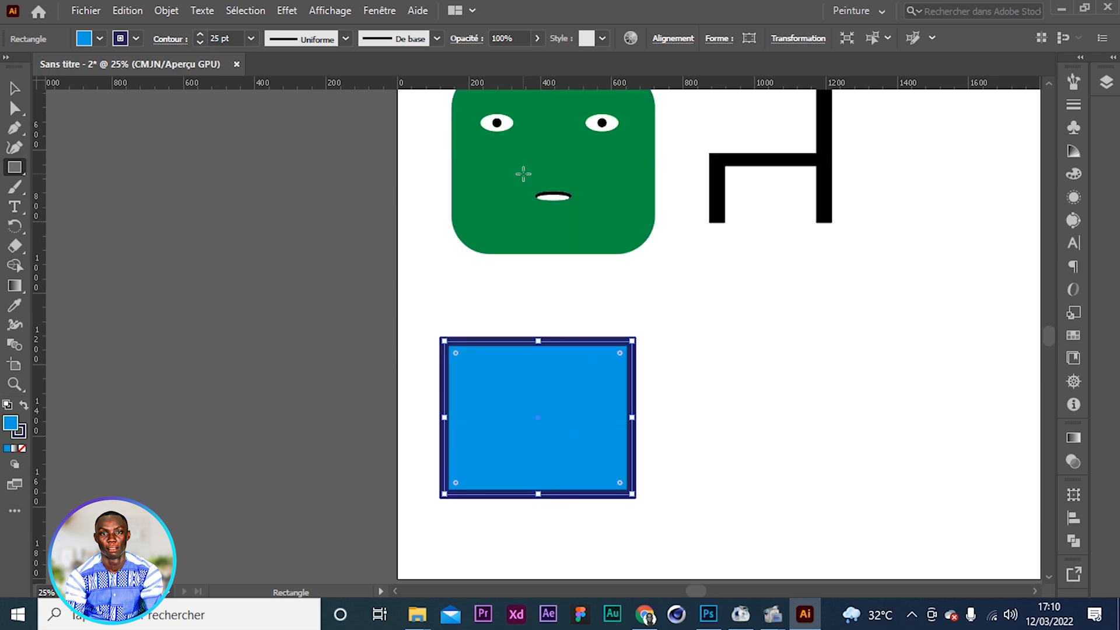
pyautogui.scroll(-4, 522, 173)
pyautogui.scroll(3, 356, 130)
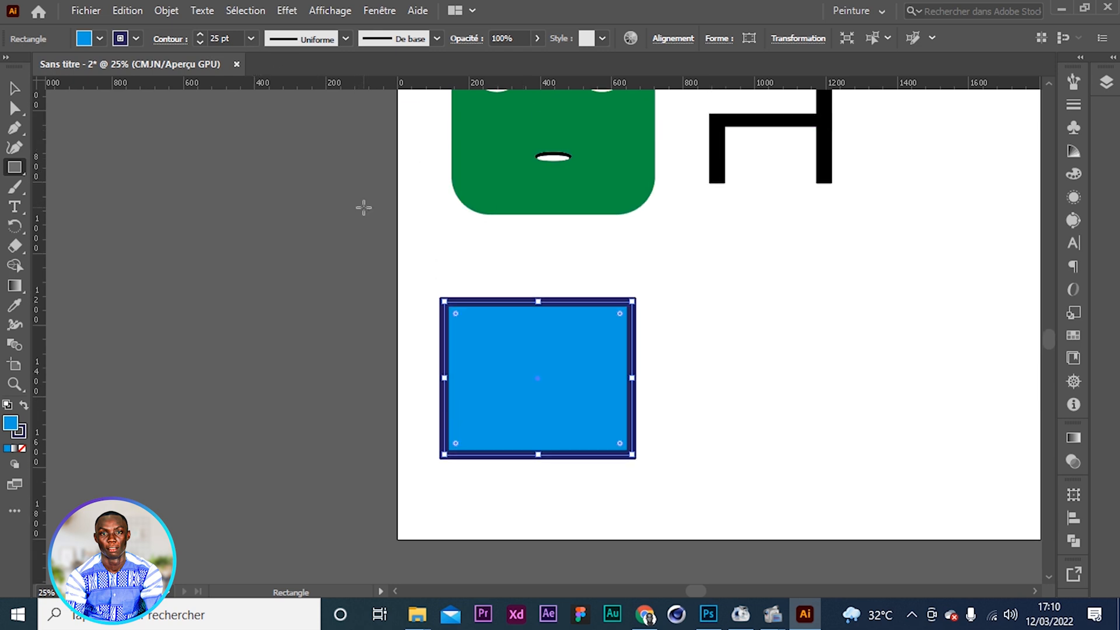
pyautogui.click(100, 38)
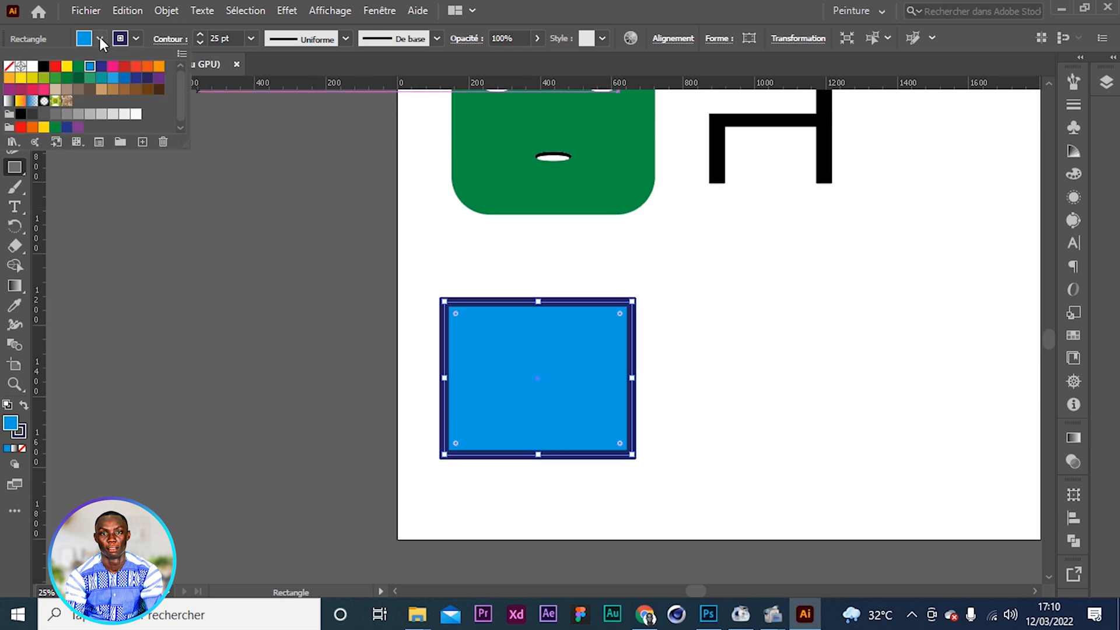
pyautogui.click(90, 78)
pyautogui.click(124, 87)
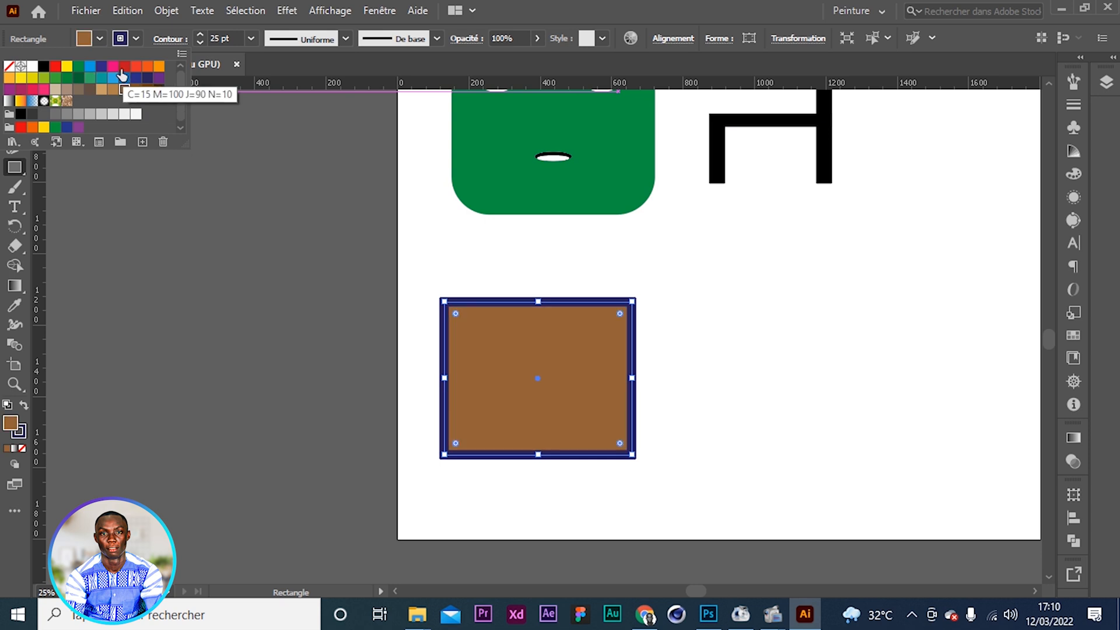
pyautogui.click(114, 78)
pyautogui.click(134, 38)
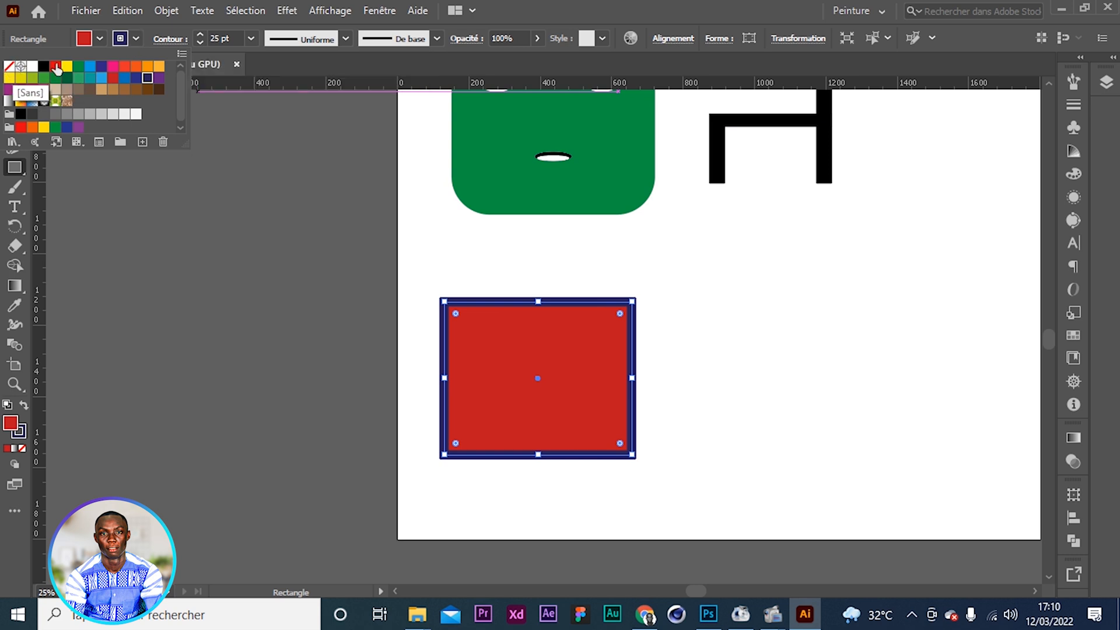
# Step: Try a green fill on the rectangle, and settle on bright red
pyautogui.click(100, 39)
pyautogui.click(100, 39)
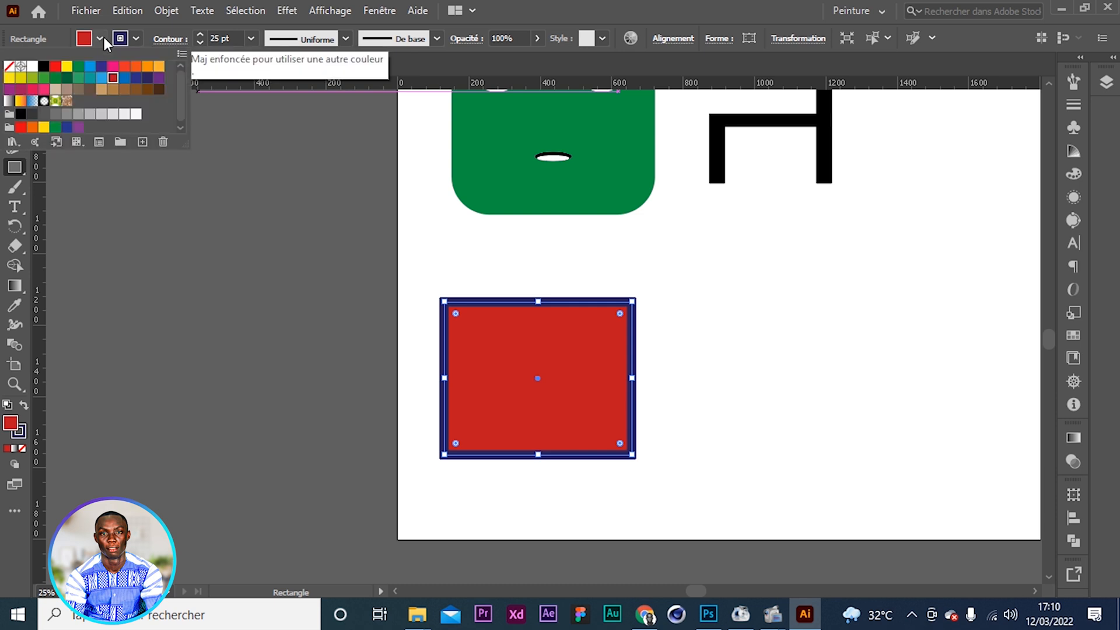
pyautogui.click(78, 80)
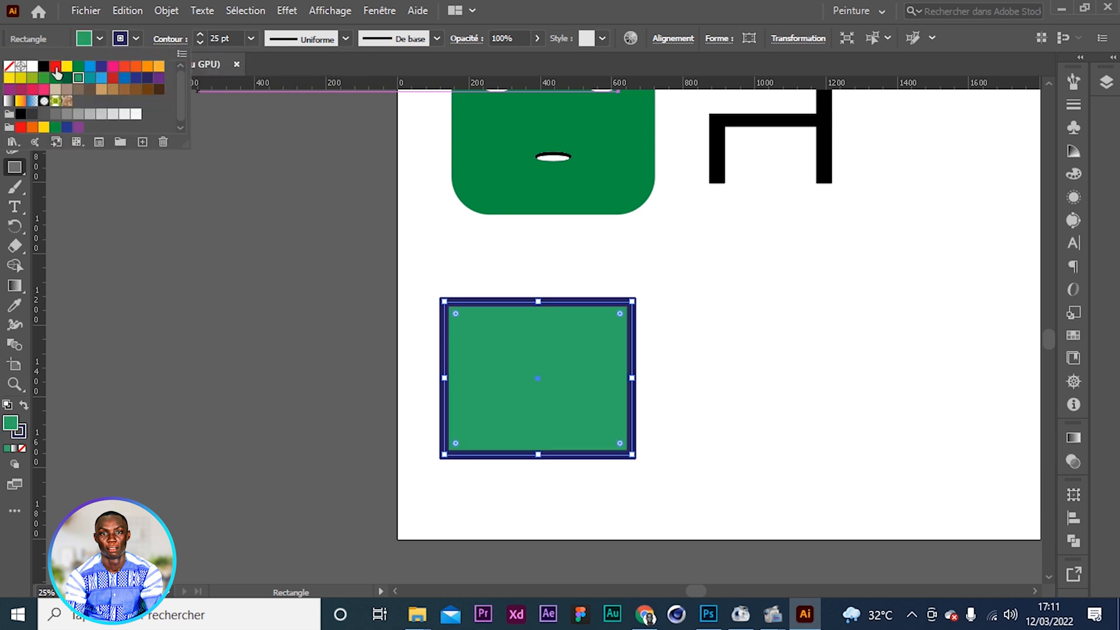
pyautogui.click(55, 67)
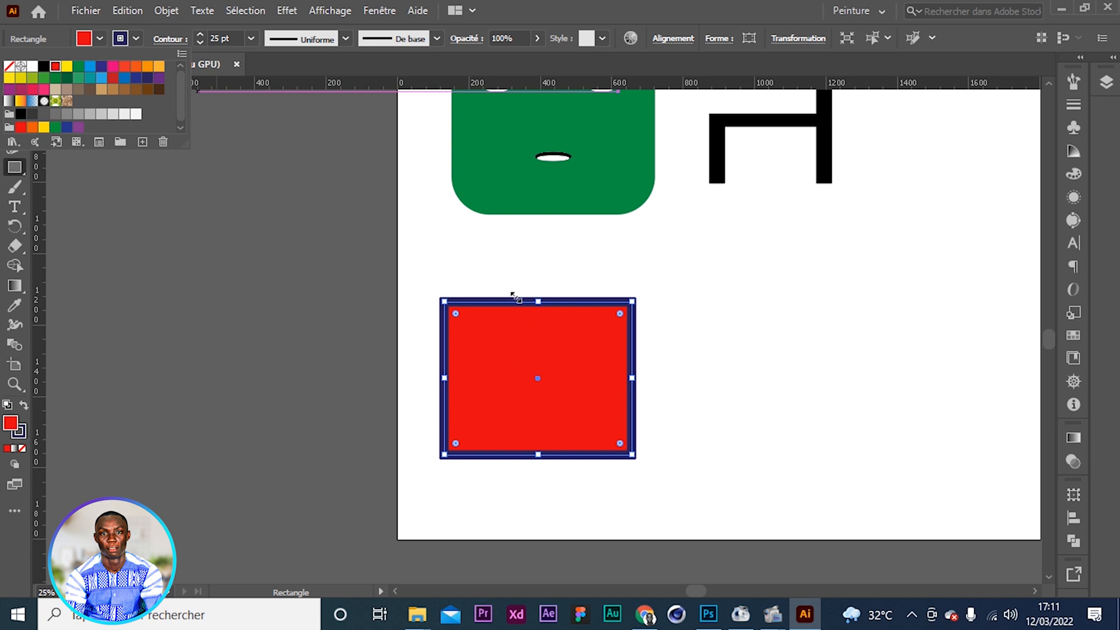
pyautogui.press('Escape')
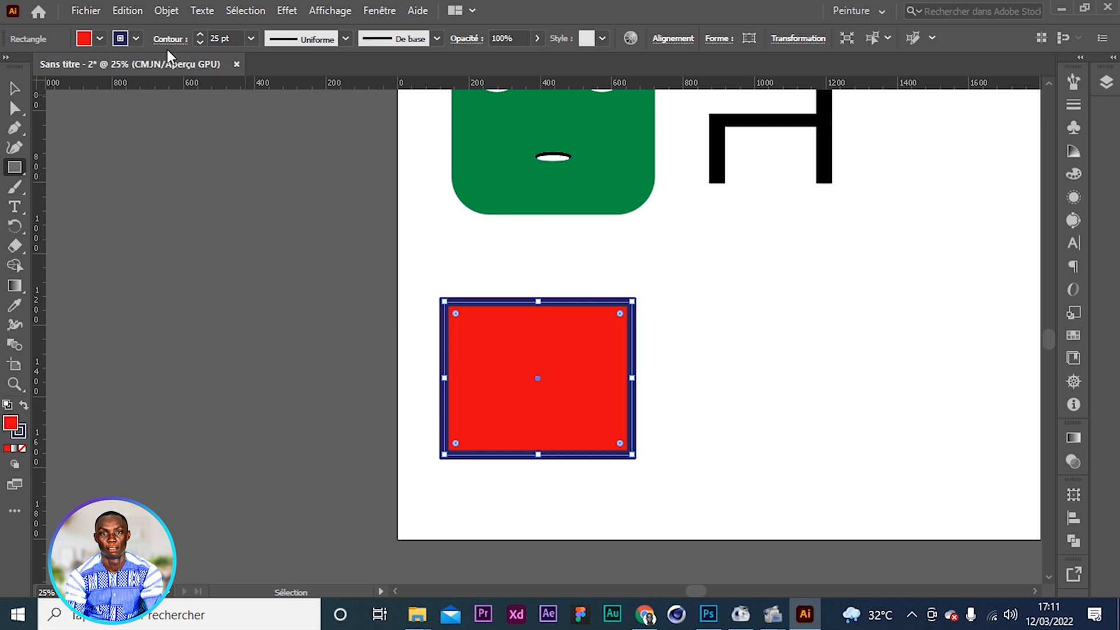
# Step: Select only the upper-left anchor point of the red rectangle with the Direct Selection tool
pyautogui.click(15, 94)
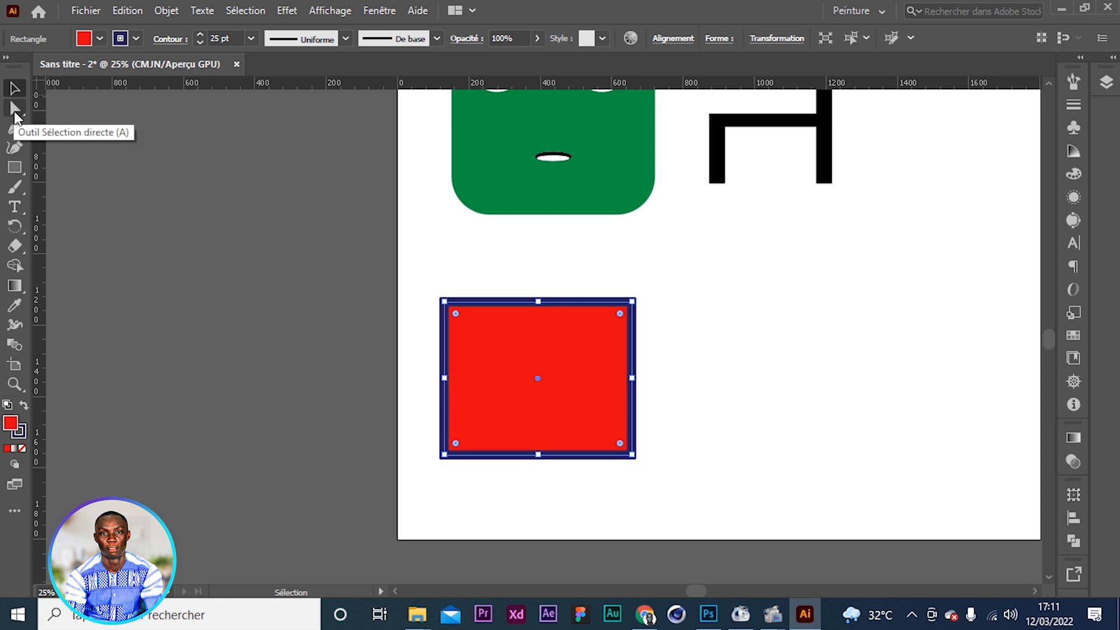
pyautogui.click(15, 109)
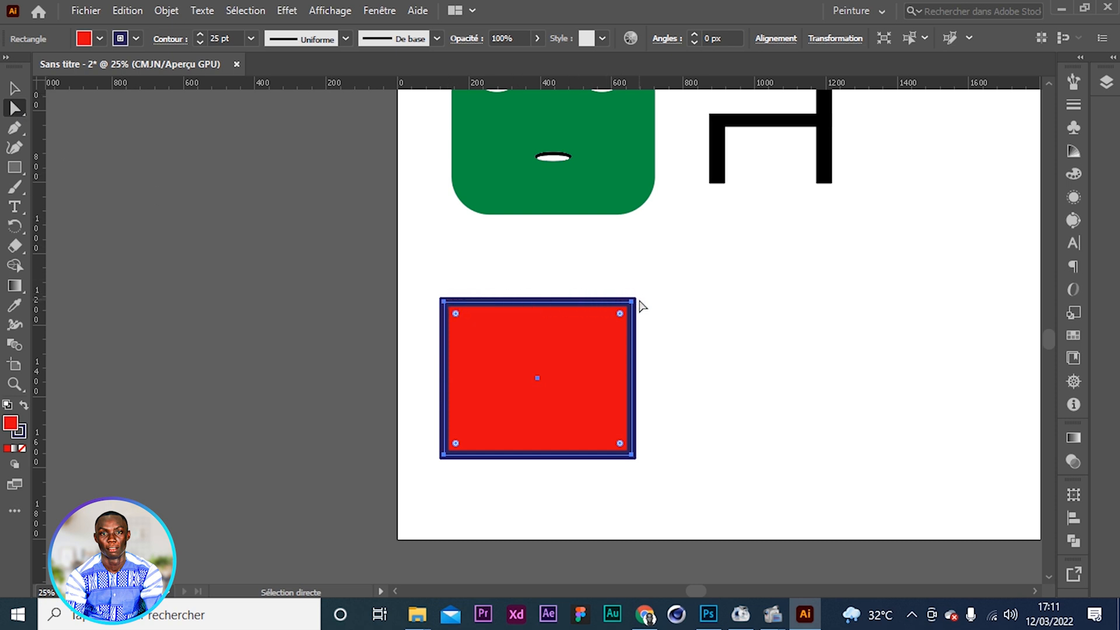
pyautogui.click(443, 454)
pyautogui.hotkey('ctrl', 'shift', 'a')
pyautogui.click(447, 310)
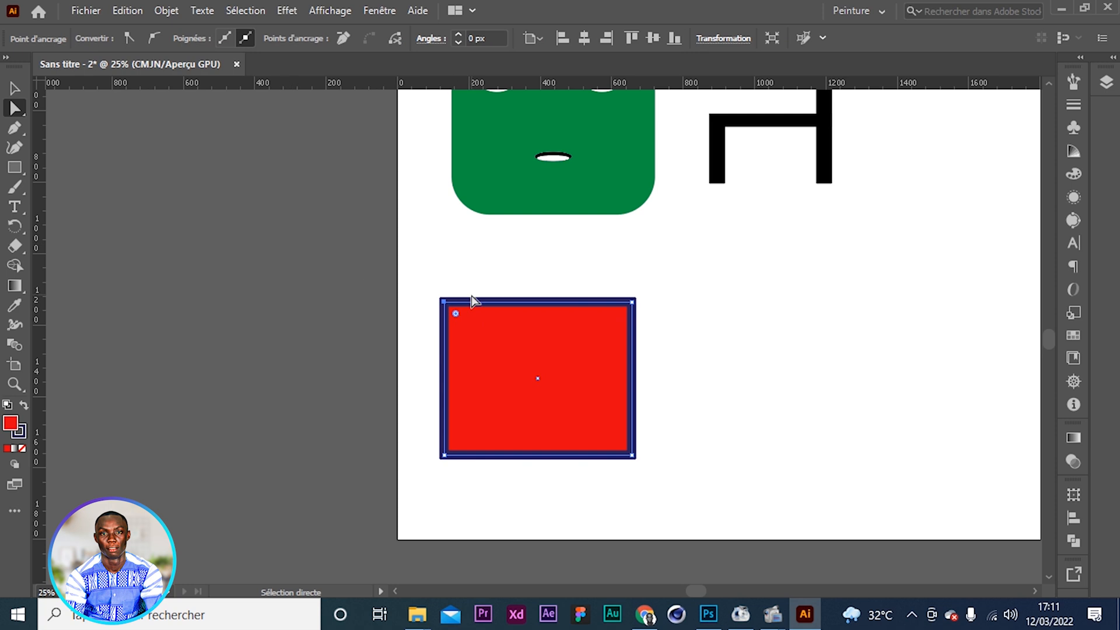
pyautogui.click(17, 93)
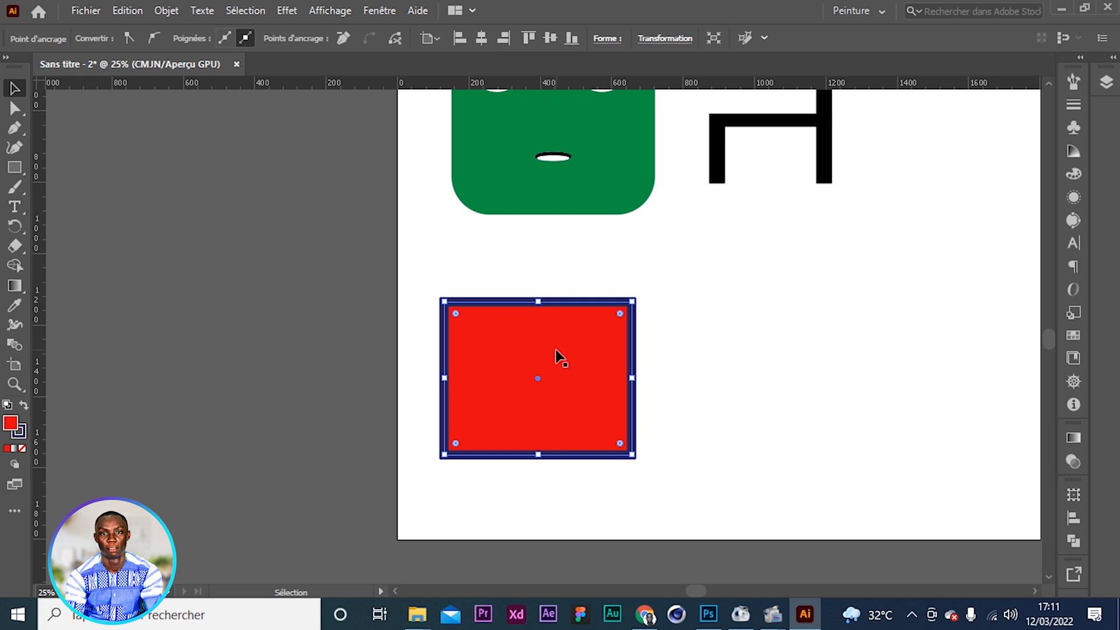
pyautogui.click(14, 109)
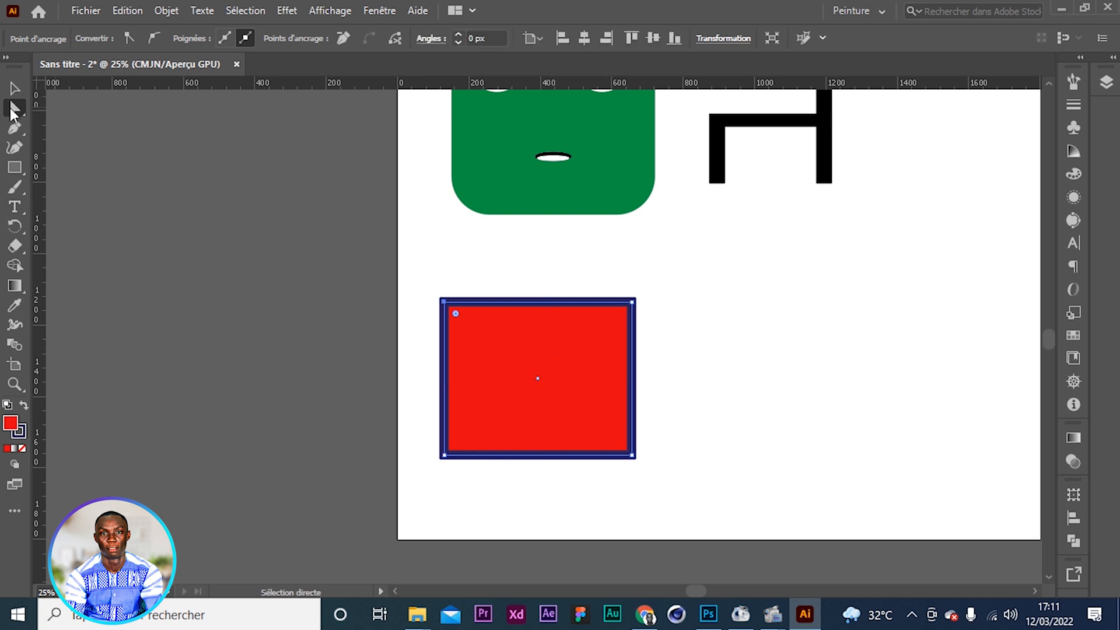
pyautogui.click(443, 303)
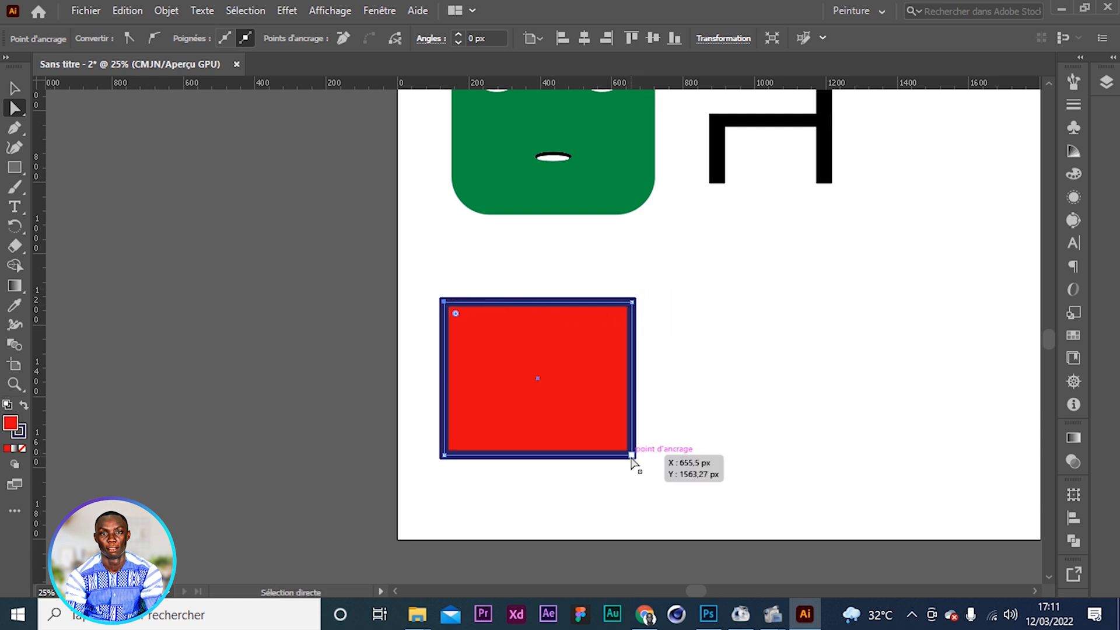
pyautogui.click(446, 303)
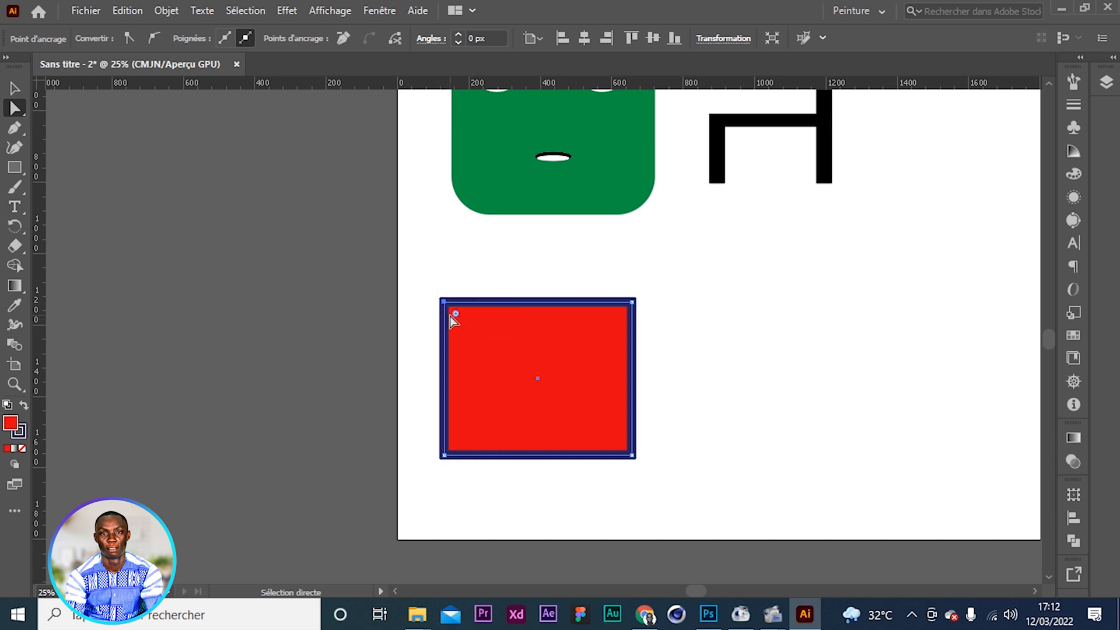
# Step: Try rounding the rectangle's upper-left corner to about 294 px and its lower-right corner to about 284 px, and undo both
pyautogui.hotkey('ctrl', '+')
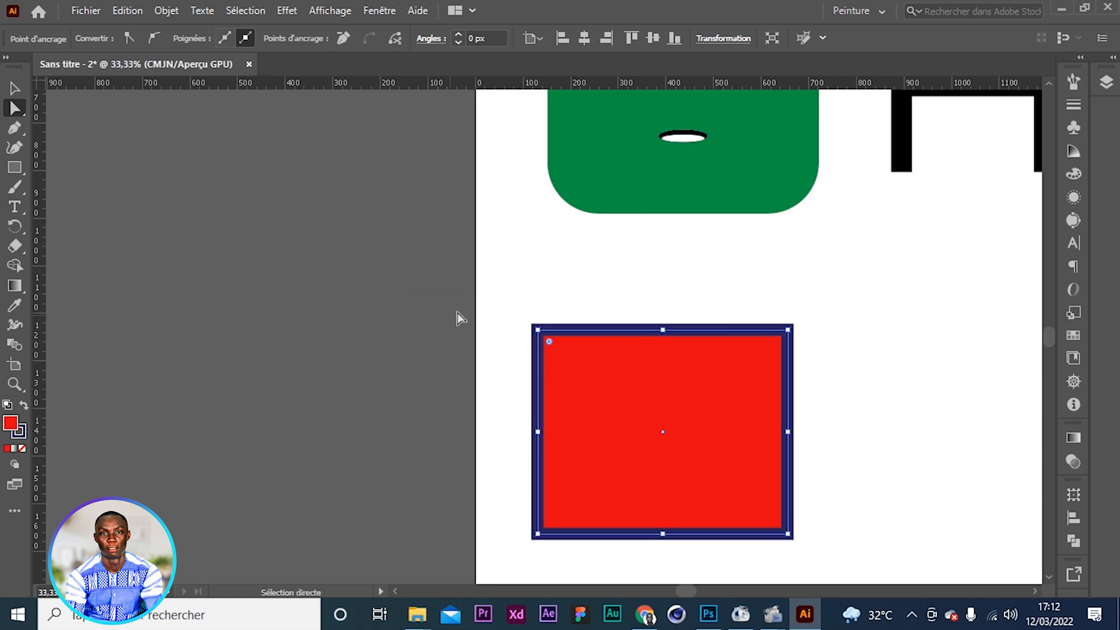
pyautogui.moveTo(549, 341); pyautogui.dragTo(690, 457)
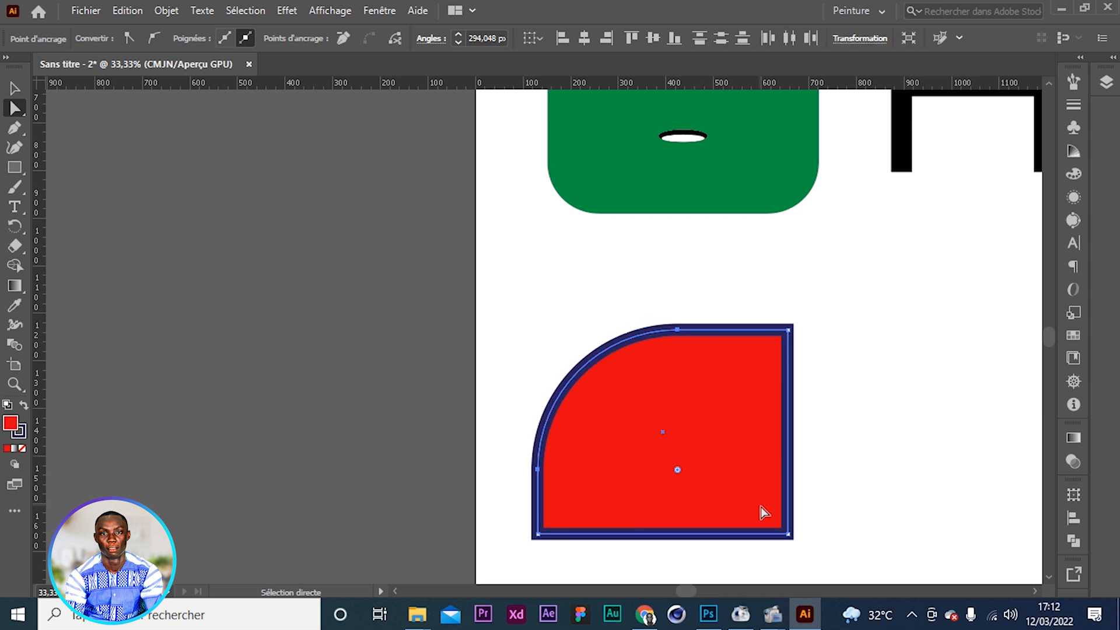
pyautogui.click(787, 534)
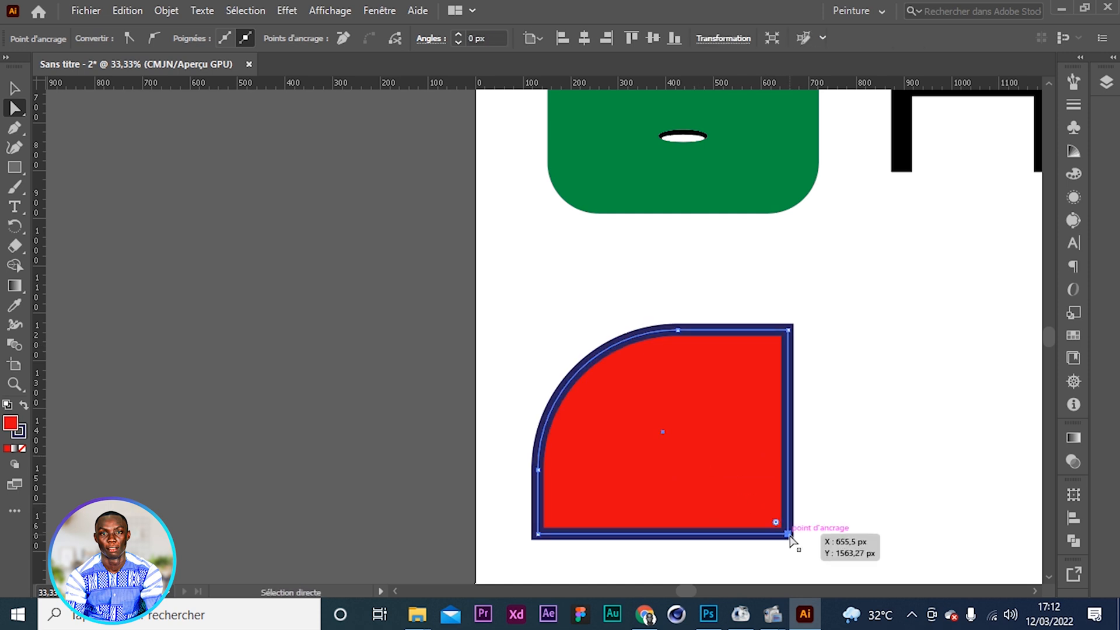
pyautogui.moveTo(756, 521); pyautogui.dragTo(575, 480)
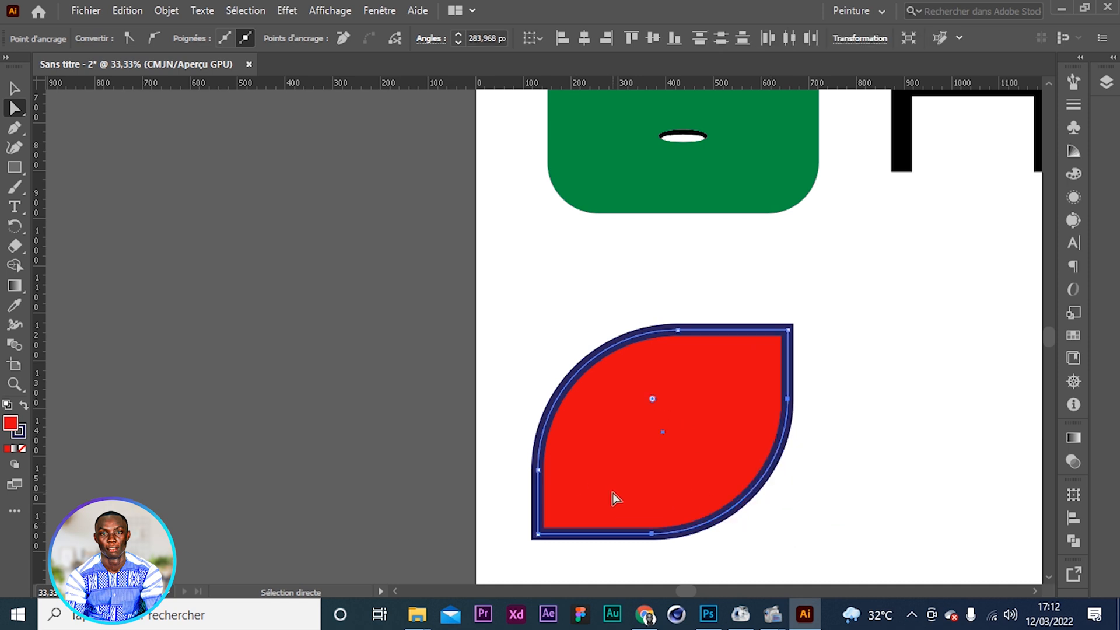
pyautogui.hotkey('ctrl', 'z')
pyautogui.hotkey('ctrl', 'z')
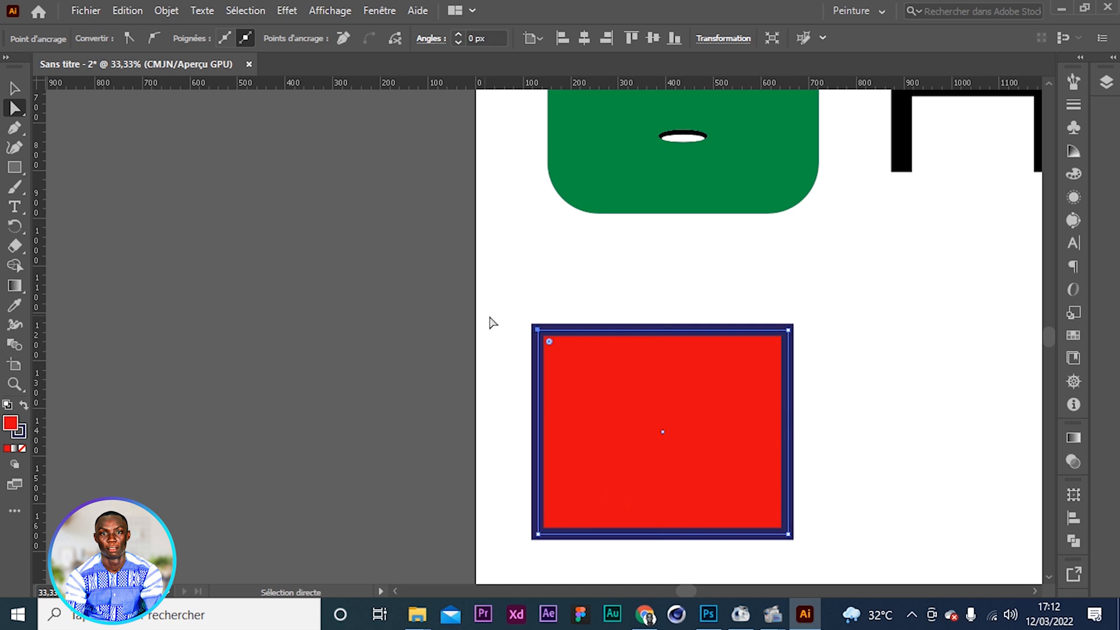
# Step: Try rounding all four corners of the red rectangle at once, and undo it
pyautogui.moveTo(618, 329); pyautogui.dragTo(847, 574)
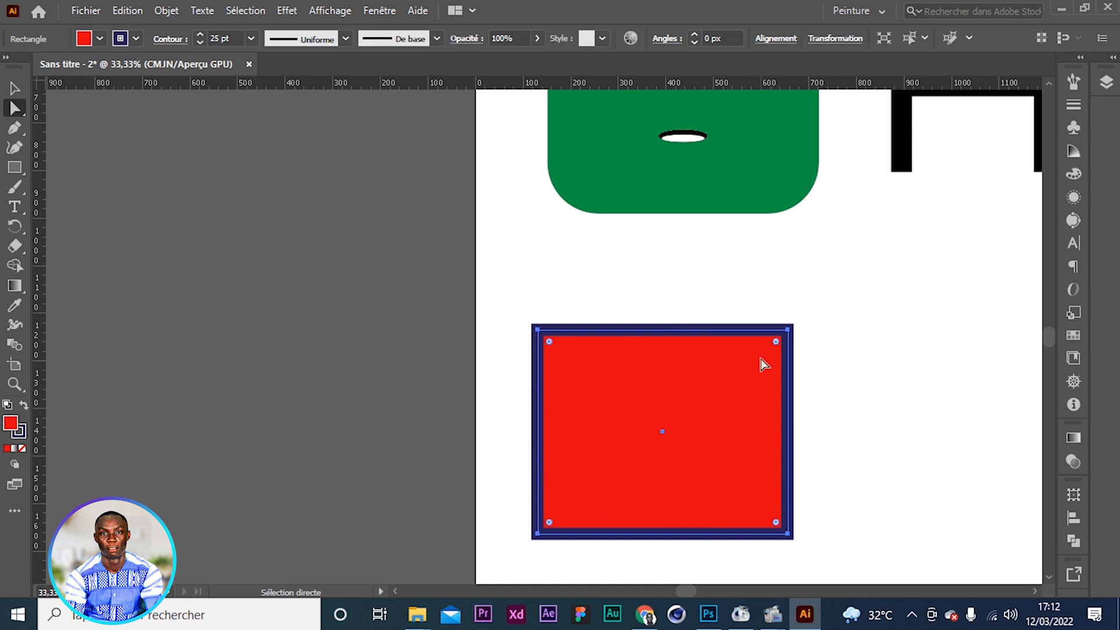
pyautogui.moveTo(778, 342); pyautogui.dragTo(702, 387)
pyautogui.hotkey('ctrl', 'z')
# Step: Move the red rectangle up and to the right on the artboard, and pull its upper-left anchor point outward with Direct Selection
pyautogui.click(20, 91)
pyautogui.moveTo(632, 387); pyautogui.dragTo(778, 354)
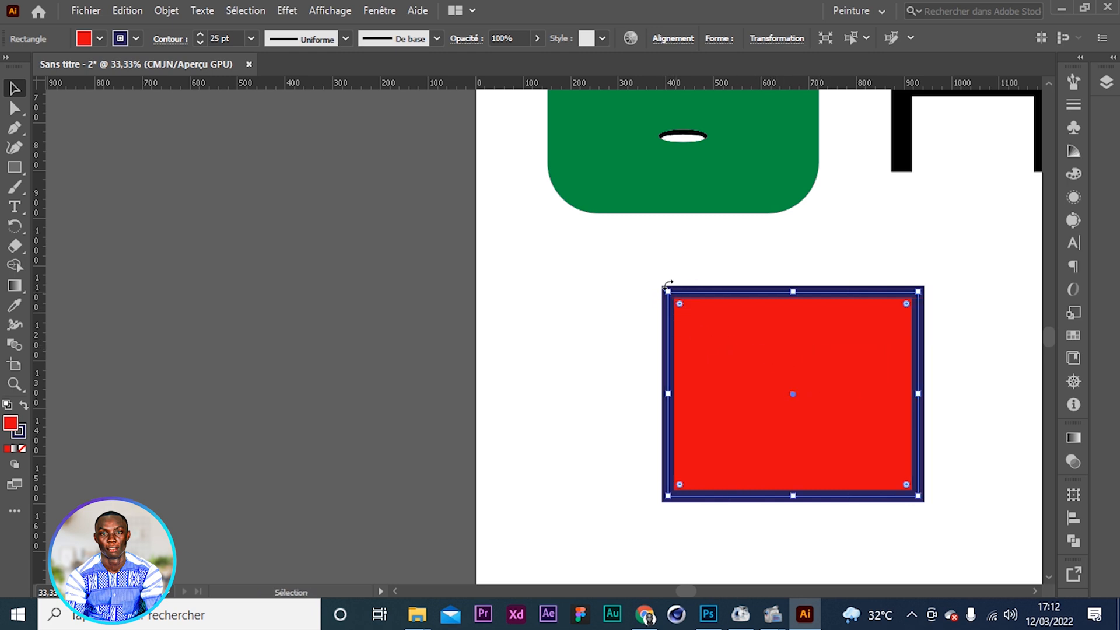
pyautogui.click(16, 108)
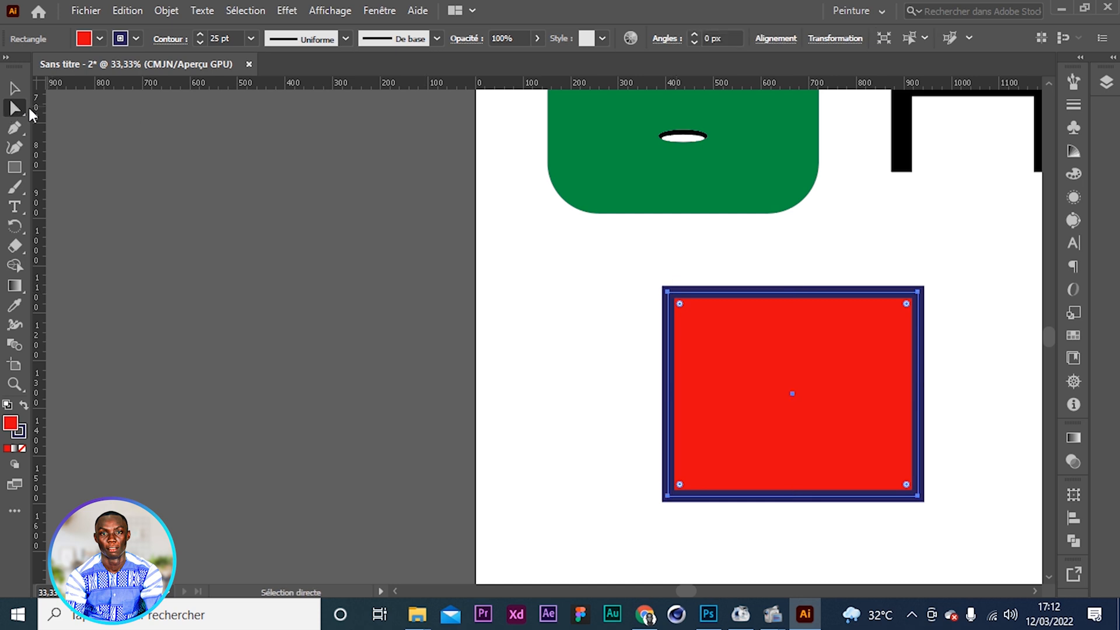
pyautogui.click(668, 291)
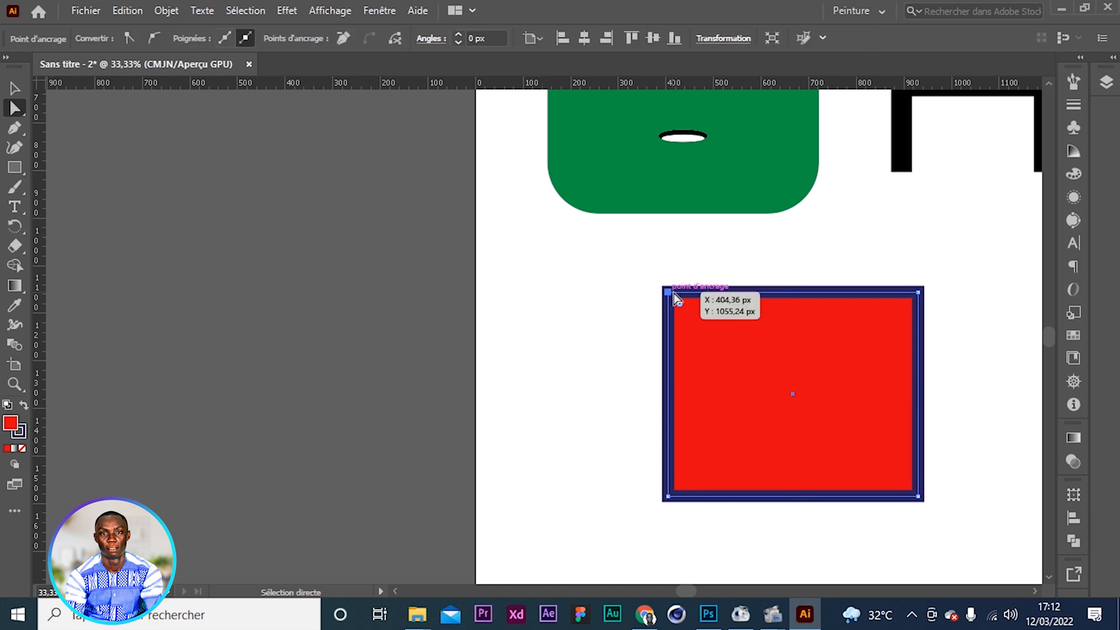
pyautogui.moveTo(668, 293); pyautogui.dragTo(588, 289)
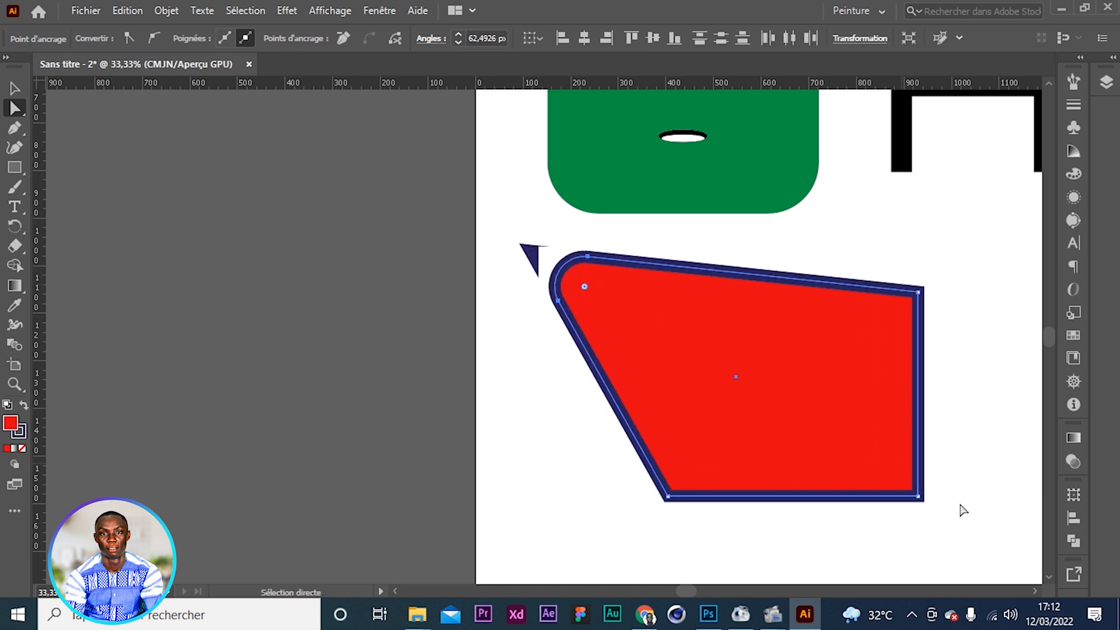
# Step: Try rounding the shape's lower-right corner to 180 px, and undo the rounding of both the lower-right and upper-left corners
pyautogui.click(916, 496)
pyautogui.moveTo(900, 484); pyautogui.dragTo(801, 443)
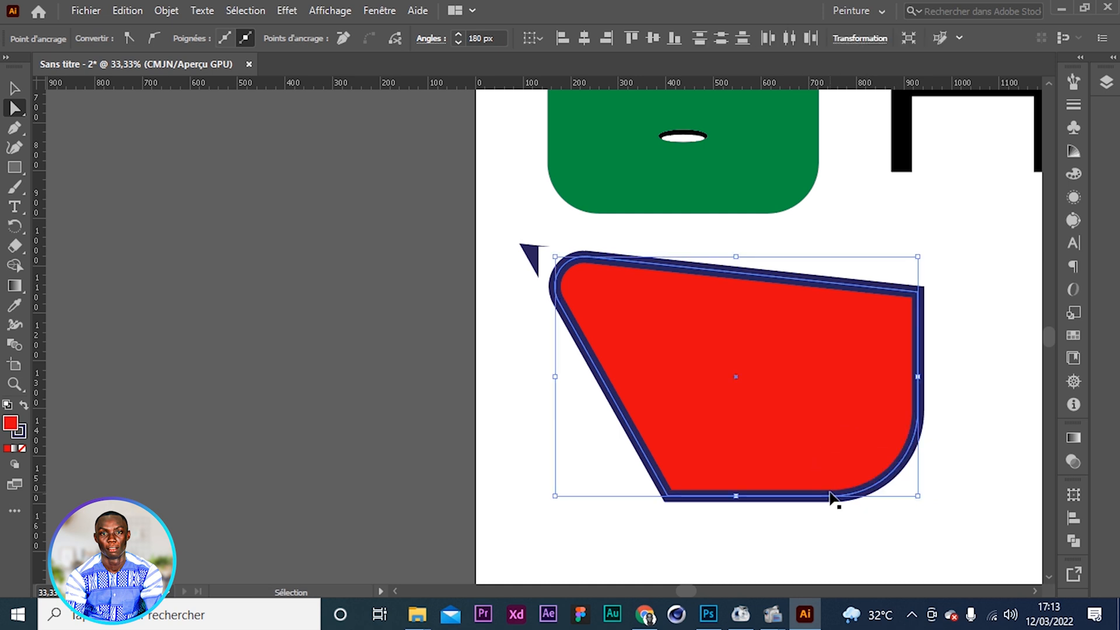
pyautogui.hotkey('ctrl', 'z')
pyautogui.hotkey('ctrl', 'z')
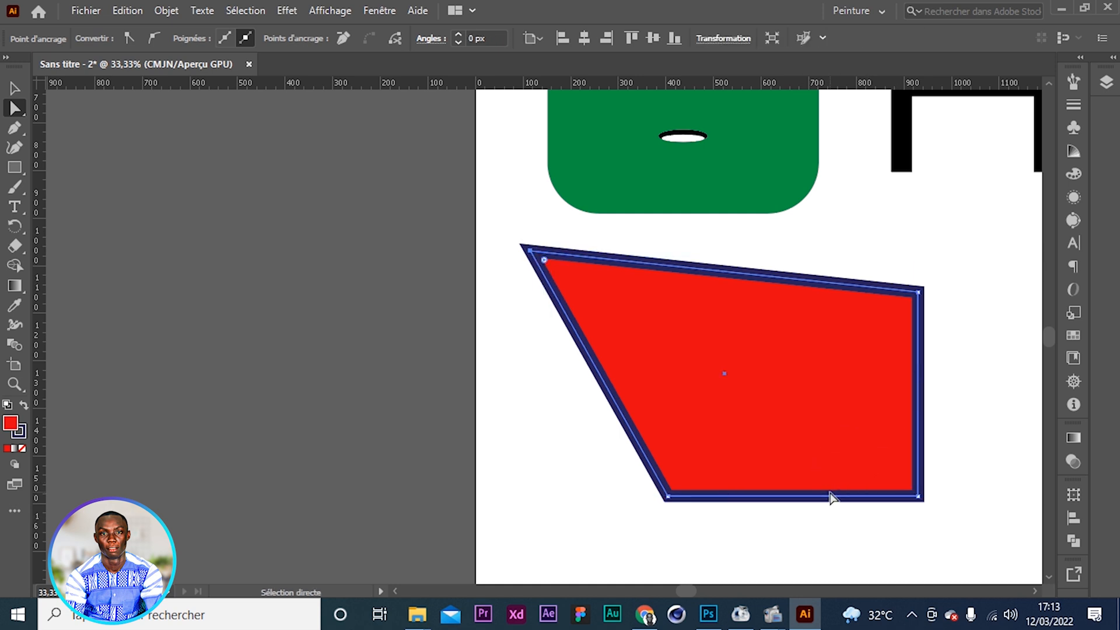
# Step: Round the red shape's upper-left corner to about 73 px, its lower-right corner, and its upper-right corner to about 98 px
pyautogui.click(529, 287)
pyautogui.moveTo(534, 255); pyautogui.dragTo(593, 292)
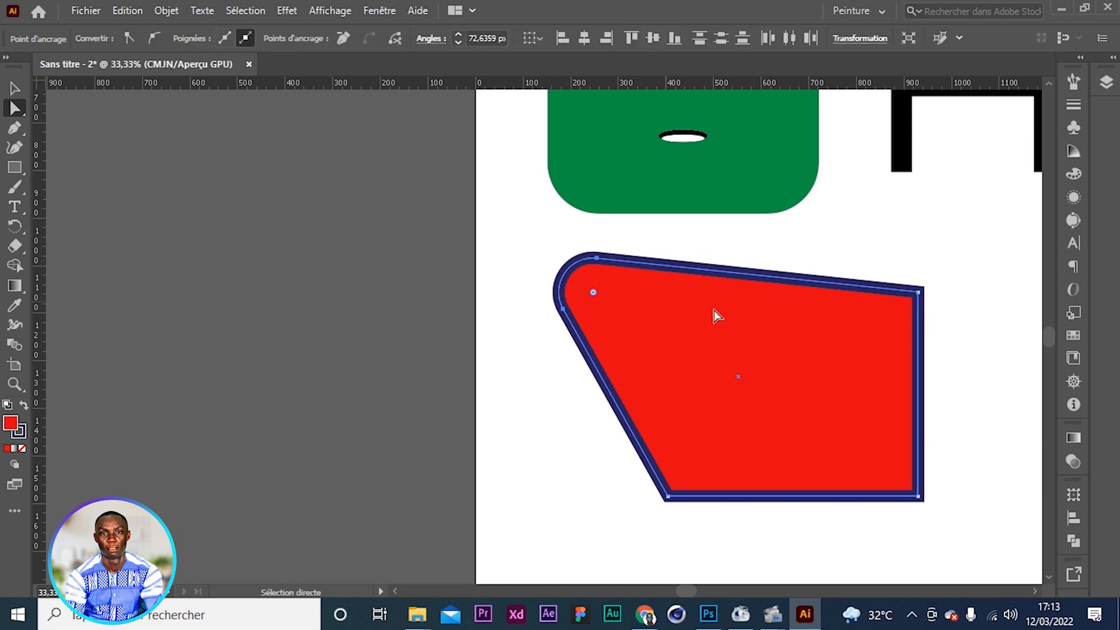
pyautogui.click(918, 497)
pyautogui.moveTo(907, 488); pyautogui.dragTo(807, 468)
pyautogui.click(920, 293)
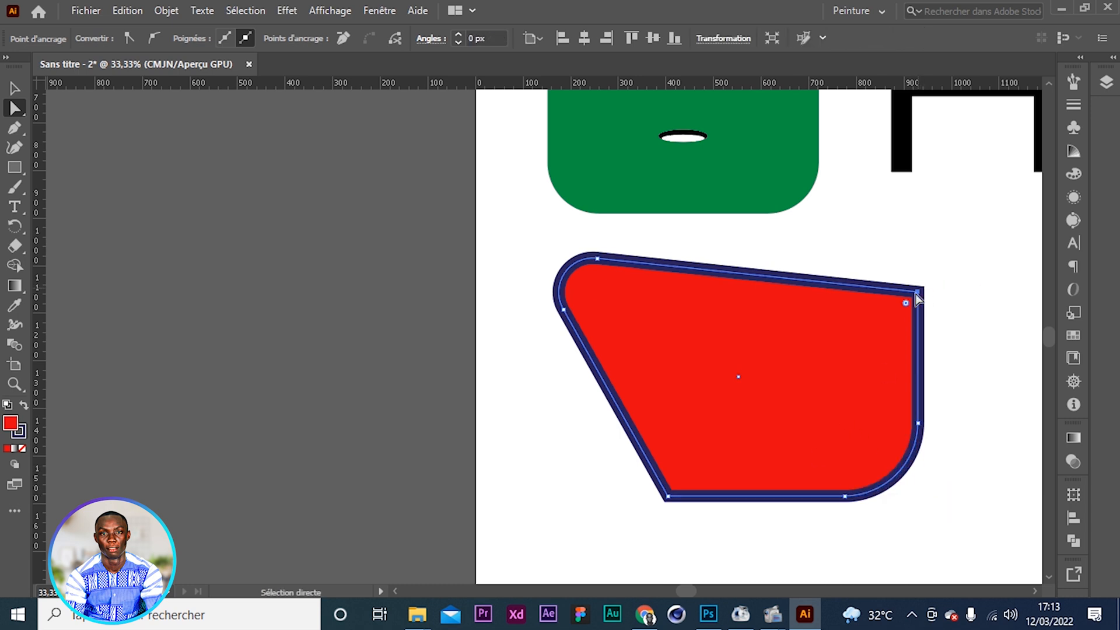
pyautogui.moveTo(886, 323); pyautogui.dragTo(872, 334)
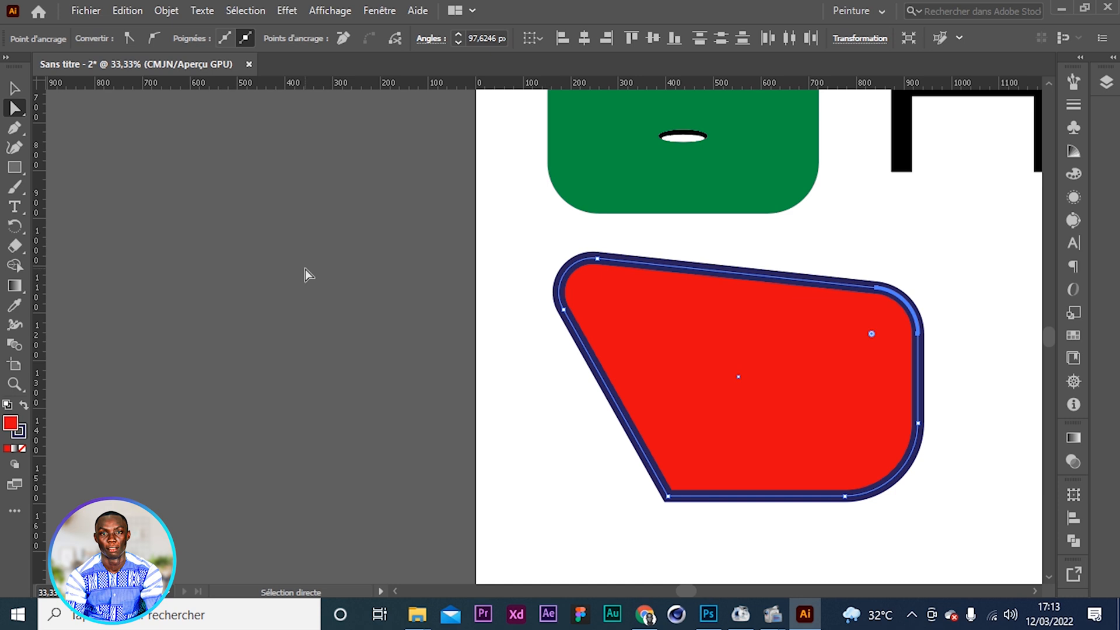
# Step: Select the whole red shape and set its stroke to none
pyautogui.click(15, 91)
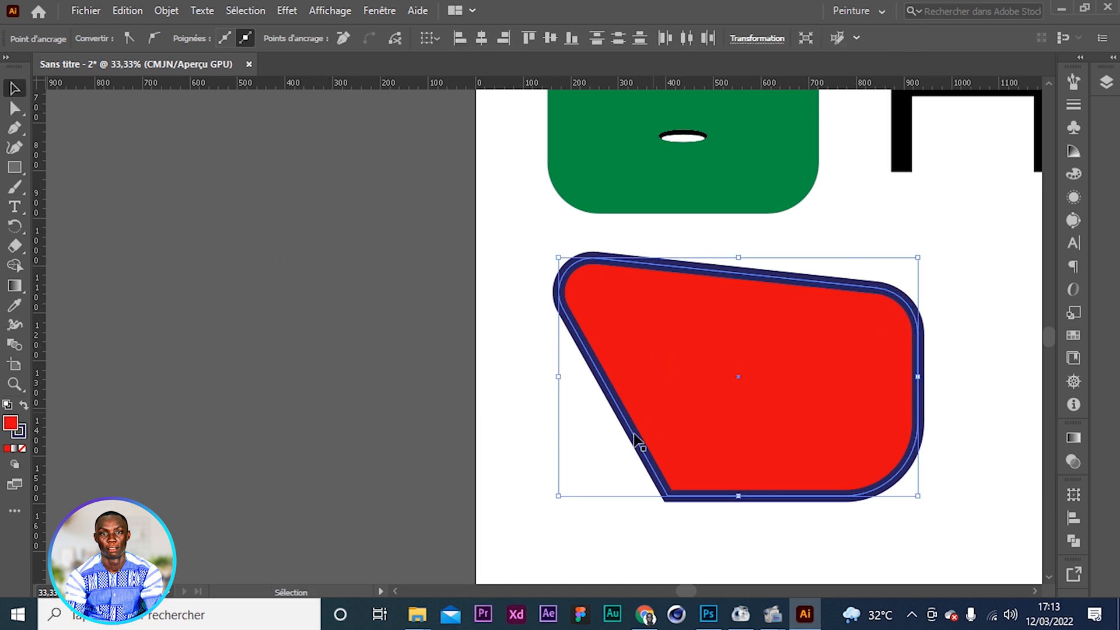
pyautogui.click(581, 399)
pyautogui.click(642, 387)
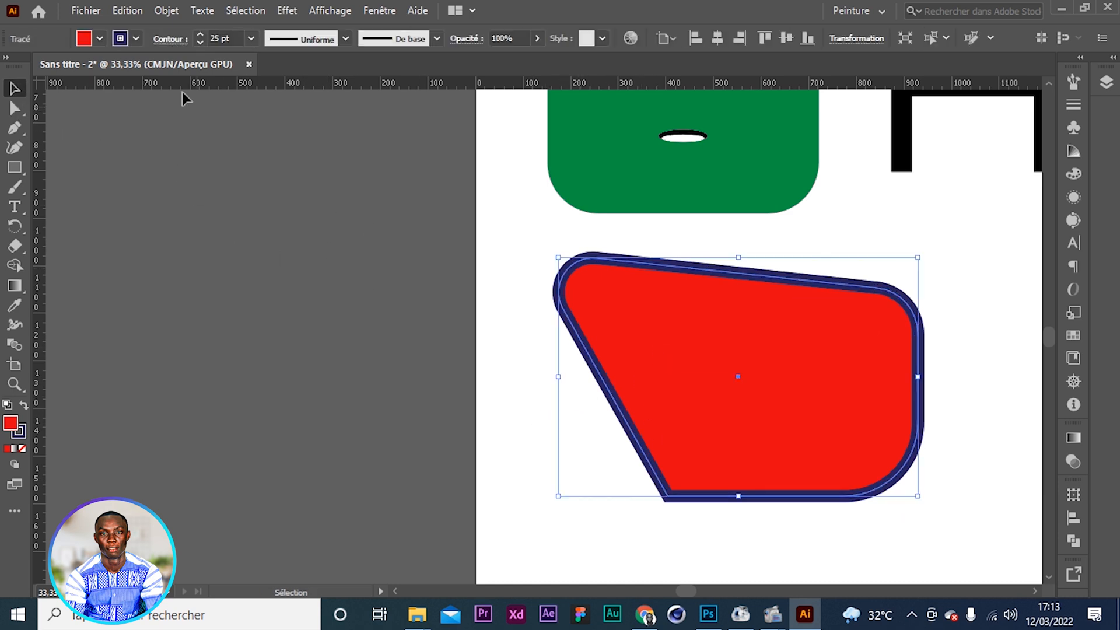
pyautogui.click(96, 39)
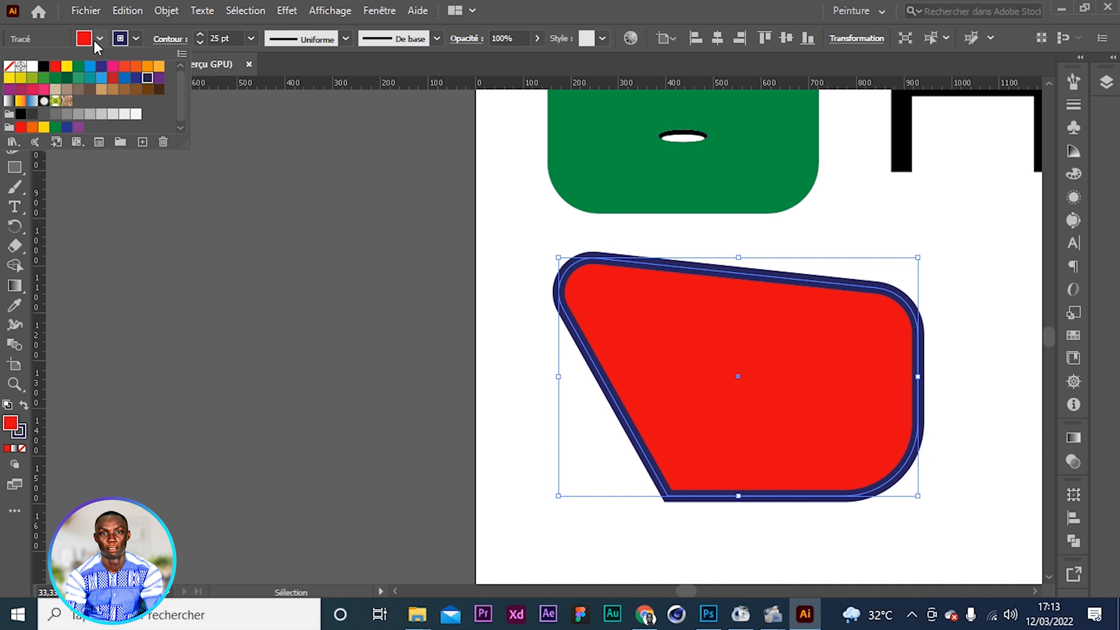
pyautogui.click(9, 65)
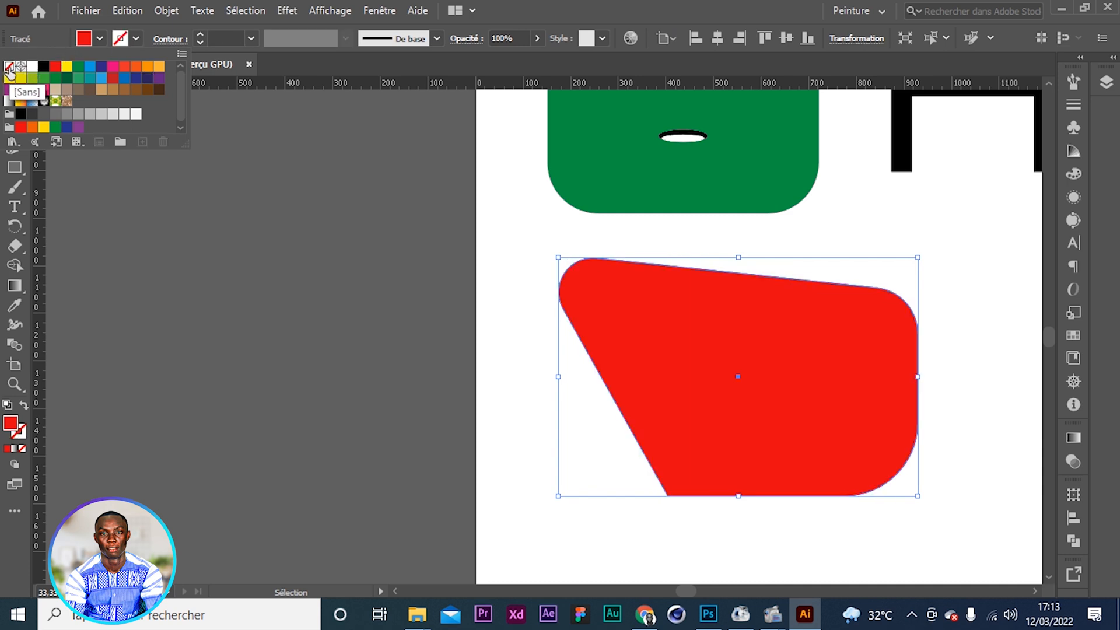
pyautogui.click(516, 353)
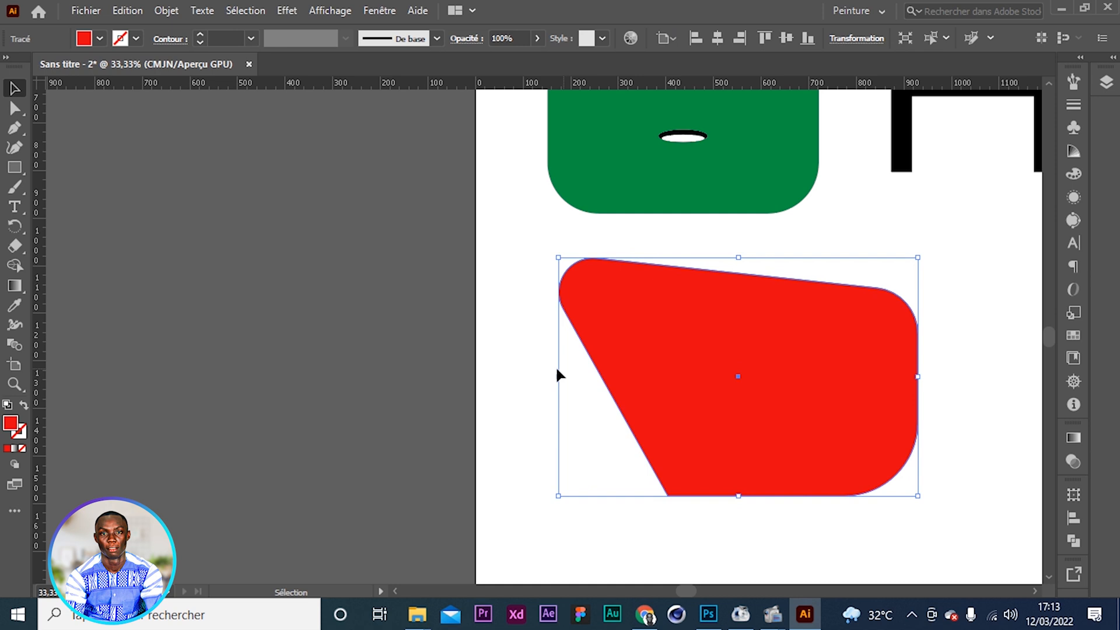
pyautogui.click(543, 373)
# Step: Set the shape's fill to none and give it a dark blue stroke
pyautogui.click(726, 368)
pyautogui.click(100, 37)
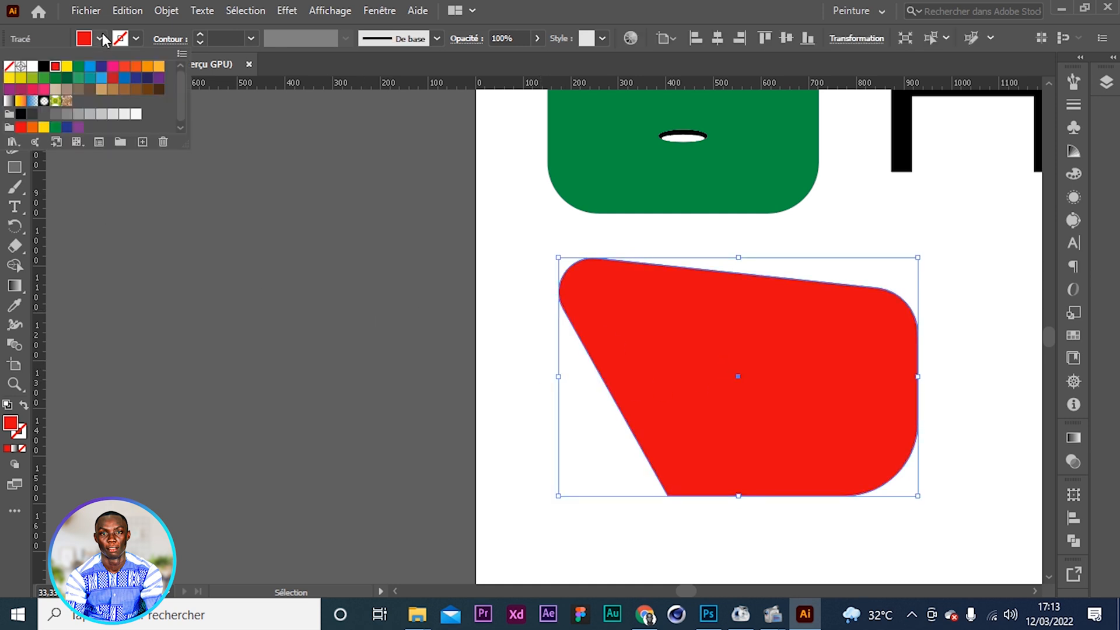
pyautogui.click(9, 66)
pyautogui.click(136, 39)
pyautogui.click(136, 39)
pyautogui.click(101, 66)
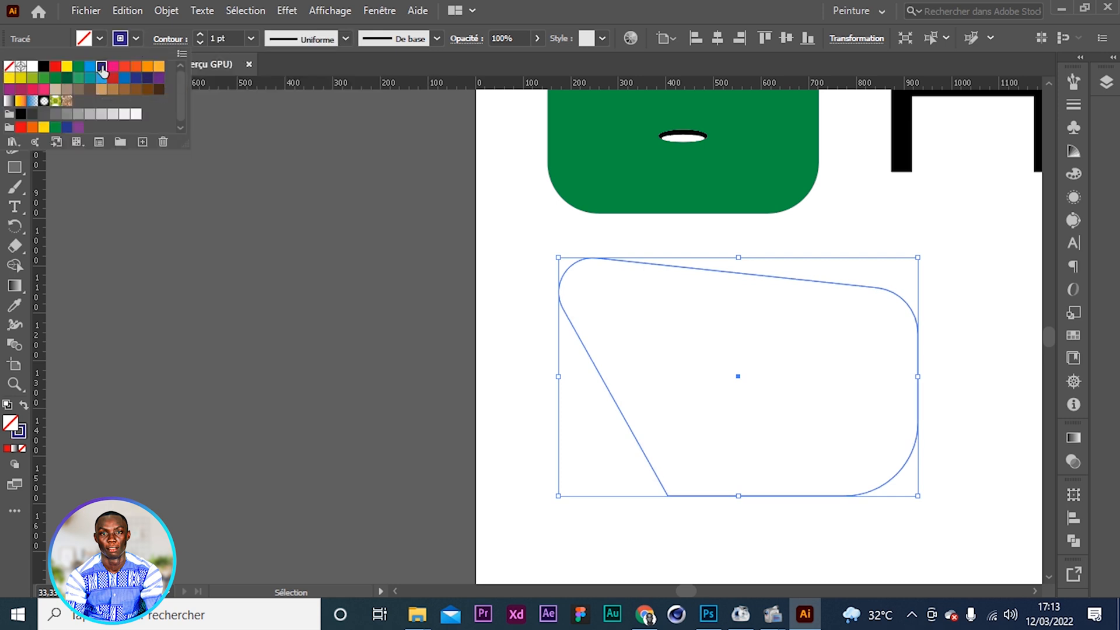
# Step: Increase the shape's dark blue stroke weight to 34 pt and deselect the shape
pyautogui.click(199, 35)
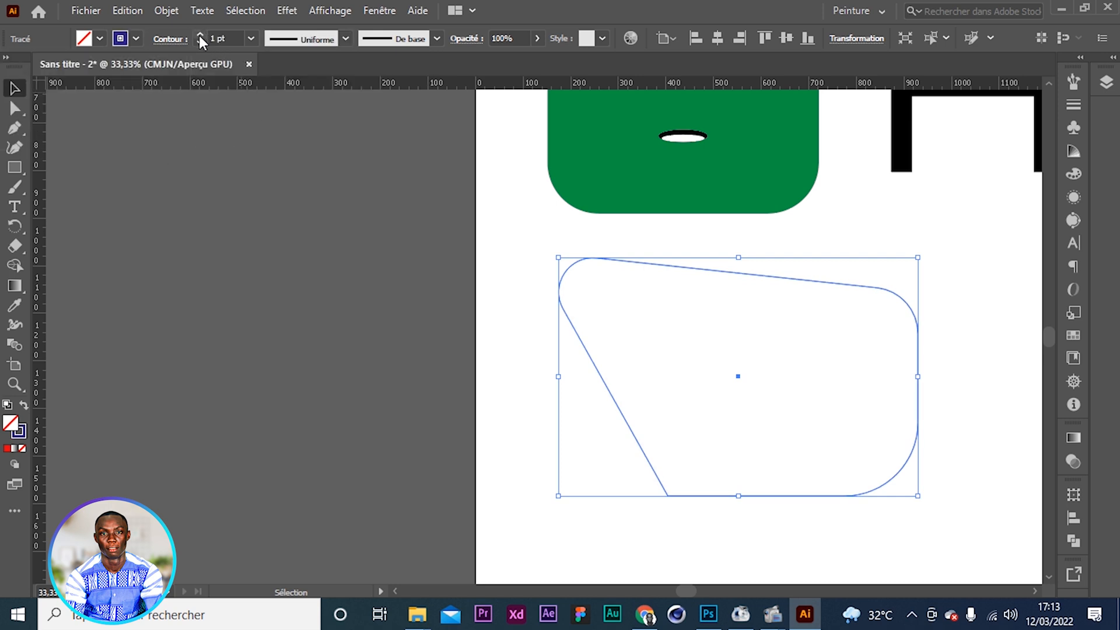
pyautogui.click(199, 34)
pyautogui.click(198, 33)
pyautogui.click(199, 32)
pyautogui.click(199, 33)
pyautogui.click(199, 34)
pyautogui.click(198, 34)
pyautogui.click(407, 354)
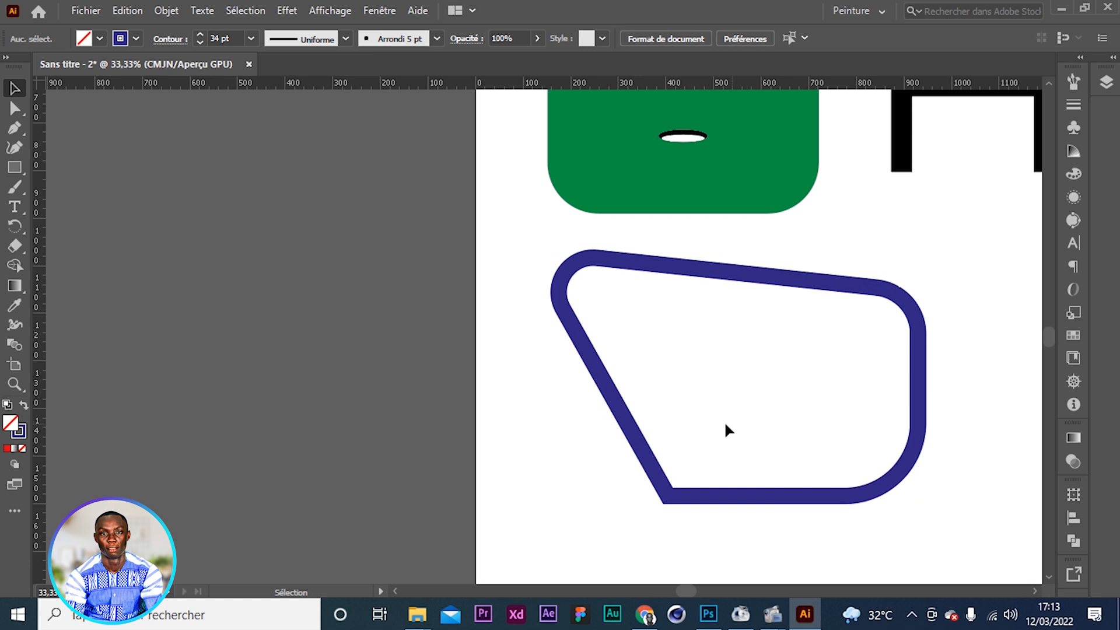
# Step: Reselect the unfilled shape, try several swatches as its fill, and settle on golden yellow
pyautogui.click(736, 380)
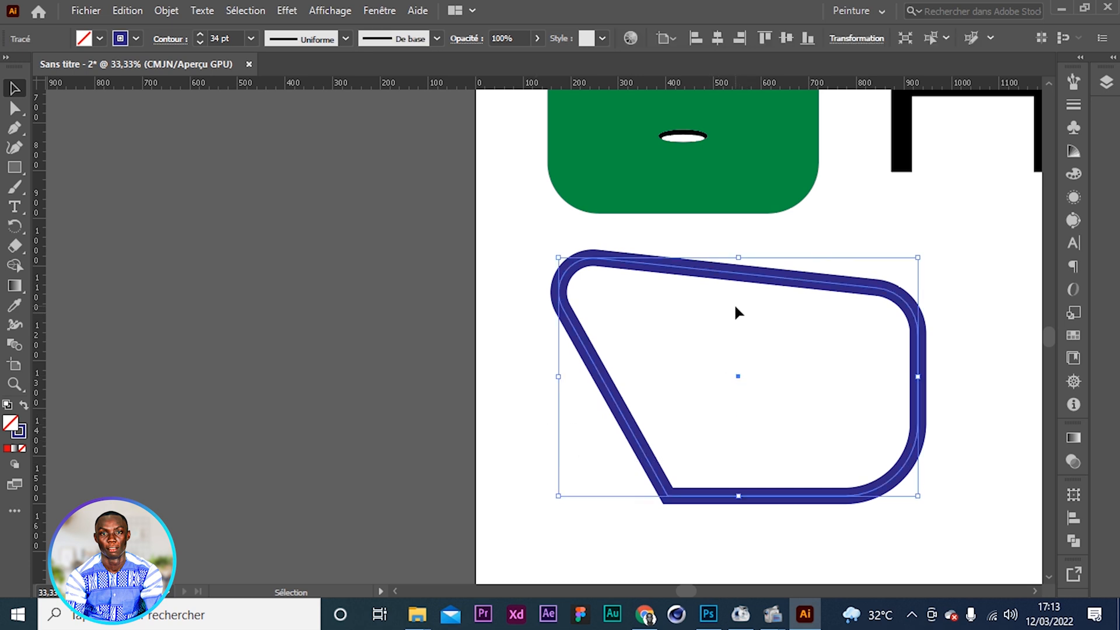
pyautogui.moveTo(760, 284); pyautogui.dragTo(726, 305)
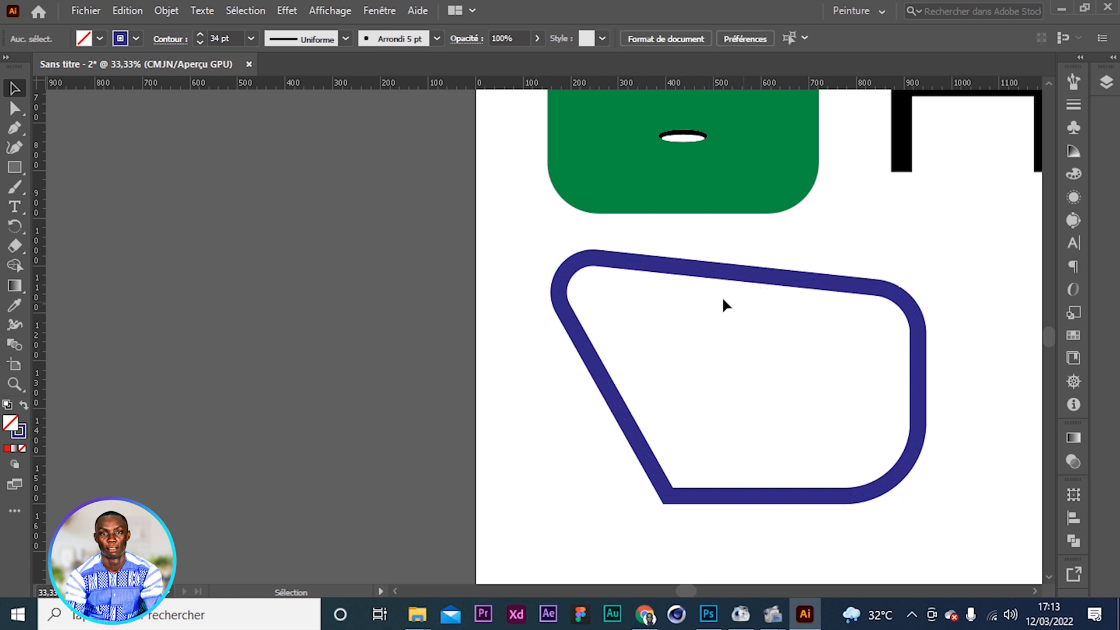
pyautogui.moveTo(532, 265); pyautogui.dragTo(803, 366)
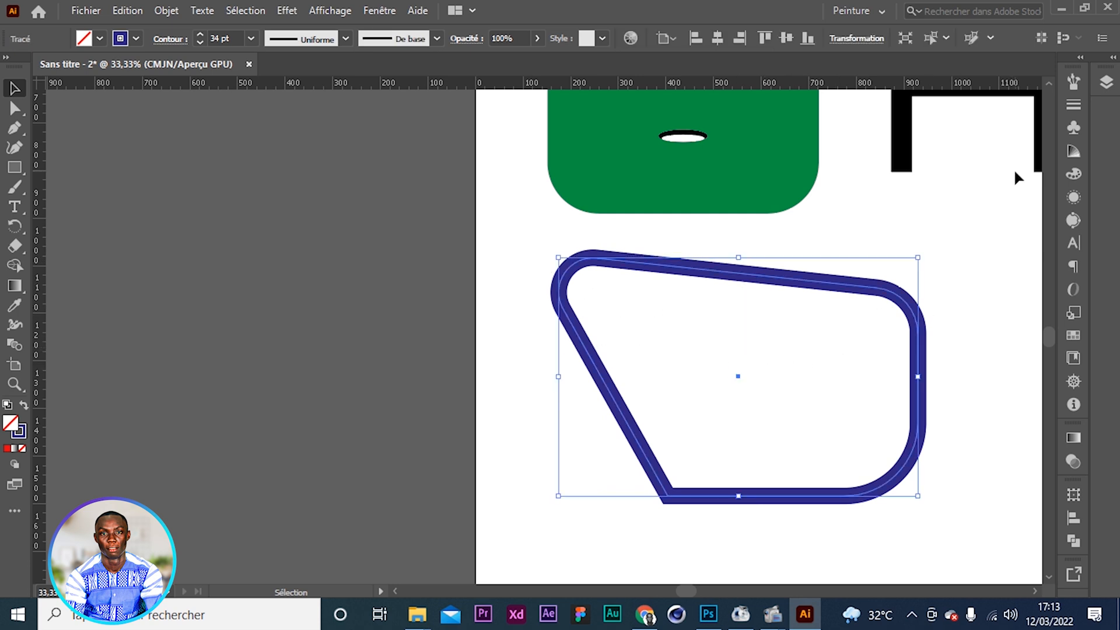
pyautogui.click(1072, 336)
pyautogui.click(904, 175)
pyautogui.click(893, 175)
pyautogui.click(905, 136)
pyautogui.click(916, 125)
pyautogui.click(893, 177)
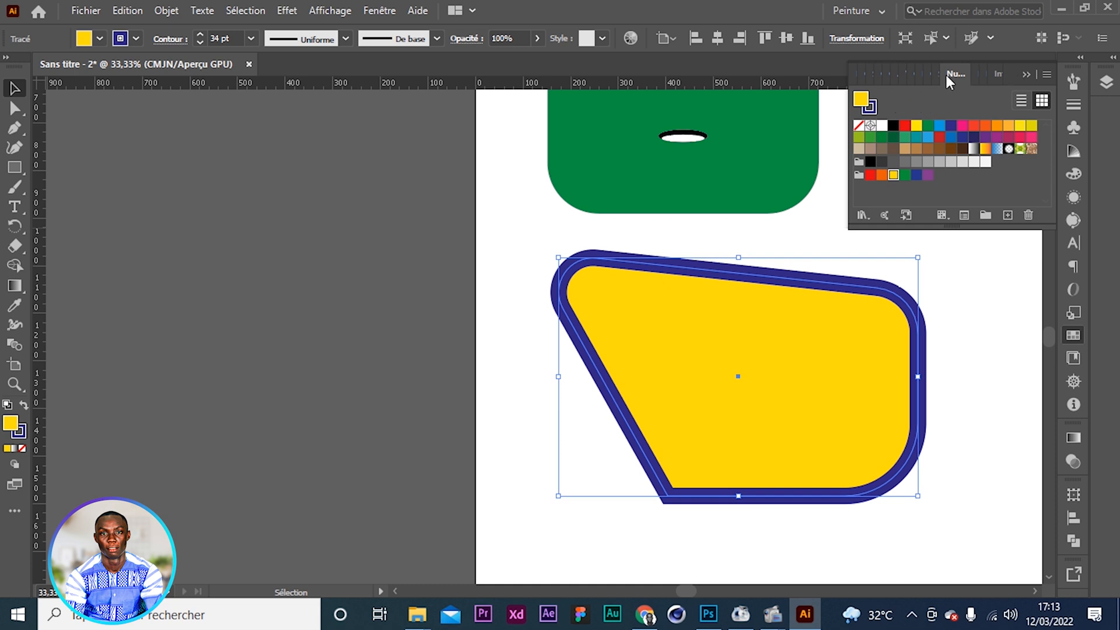
# Step: Examine where the Swatches (Nuancier) panel can be turned on and the colours it offers
pyautogui.click(379, 10)
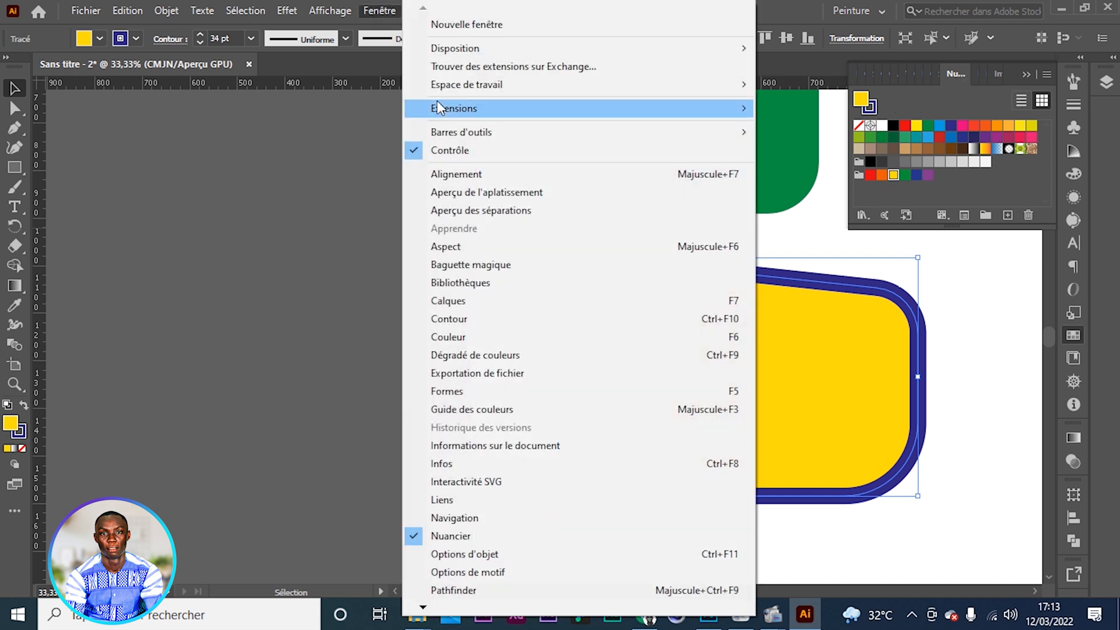
pyautogui.click(330, 11)
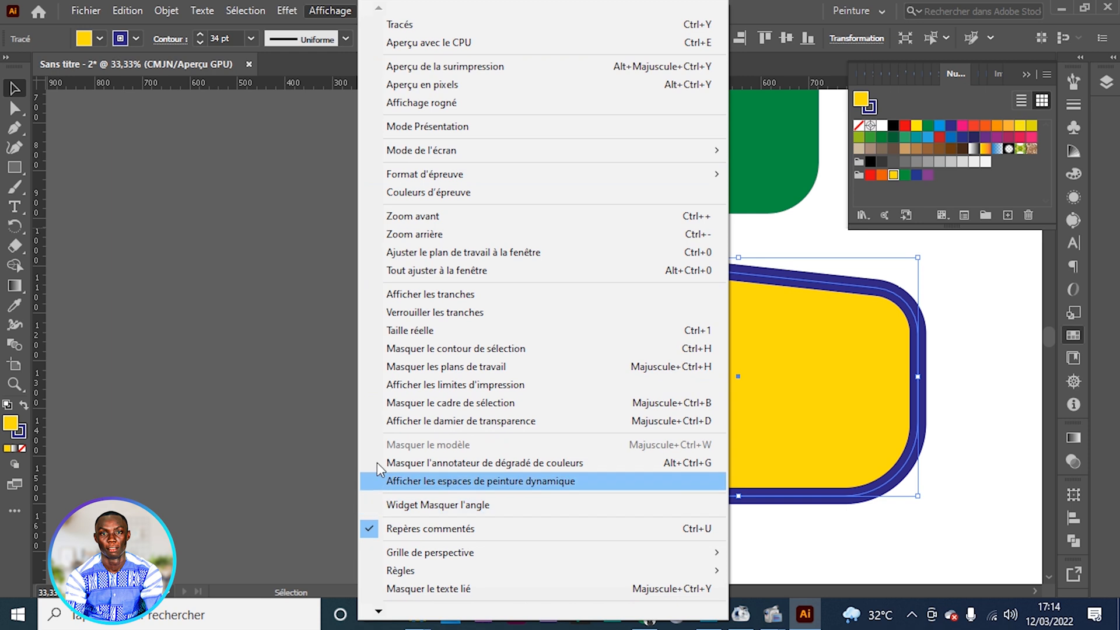
pyautogui.click(329, 99)
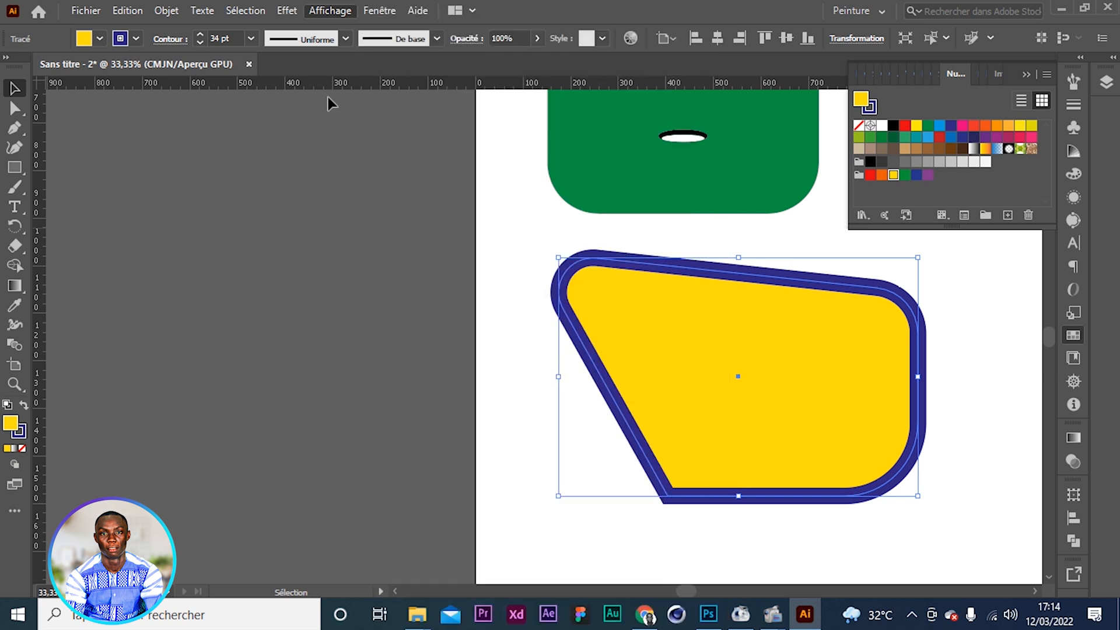
pyautogui.click(329, 99)
pyautogui.click(380, 11)
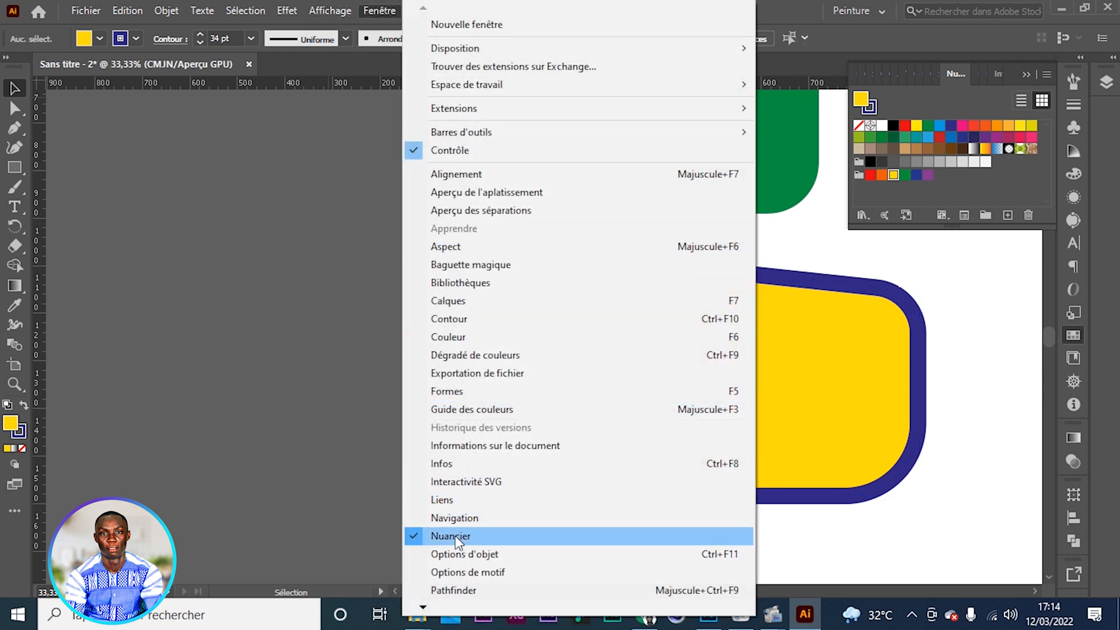
pyautogui.click(973, 150)
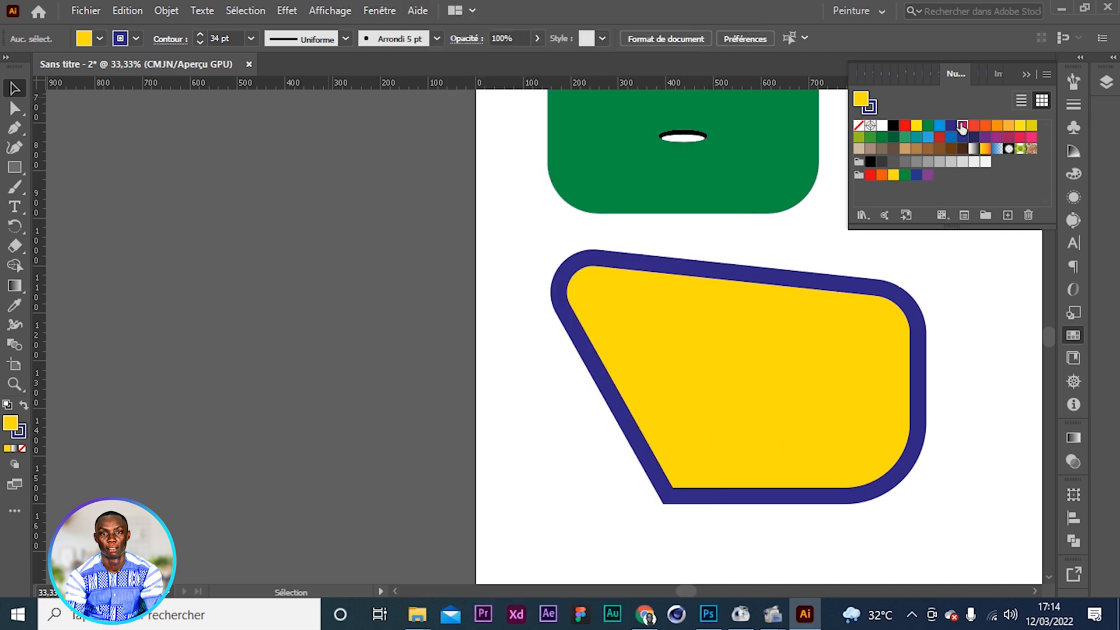
# Step: Collapse the swatches, and reset all of the yellow shape's rounded corners to 0 px with Direct Selection
pyautogui.click(857, 345)
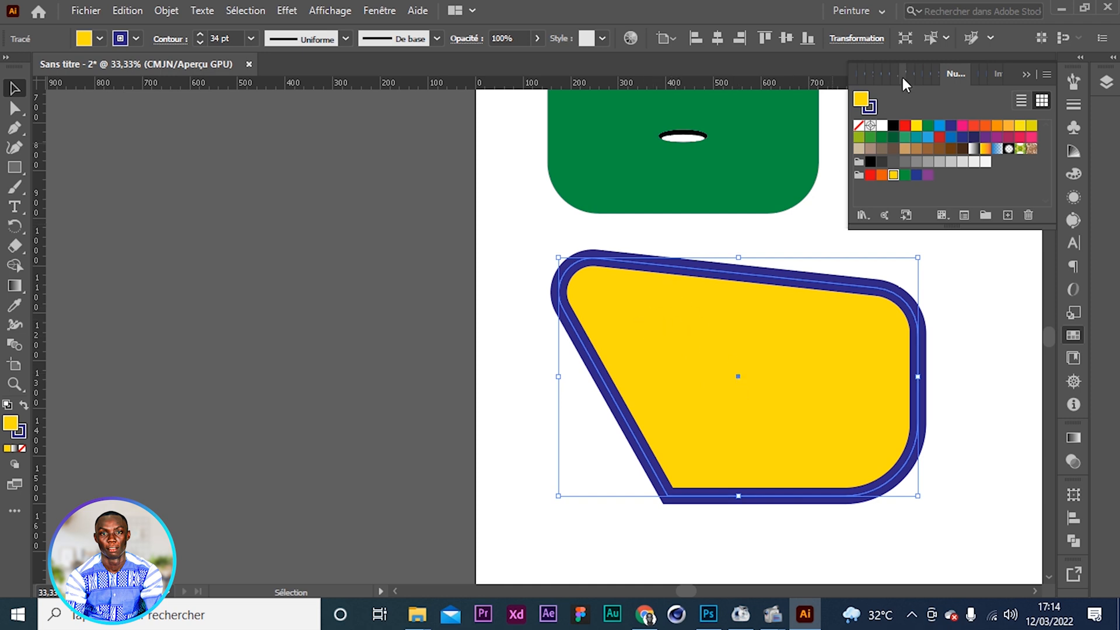
pyautogui.click(1025, 74)
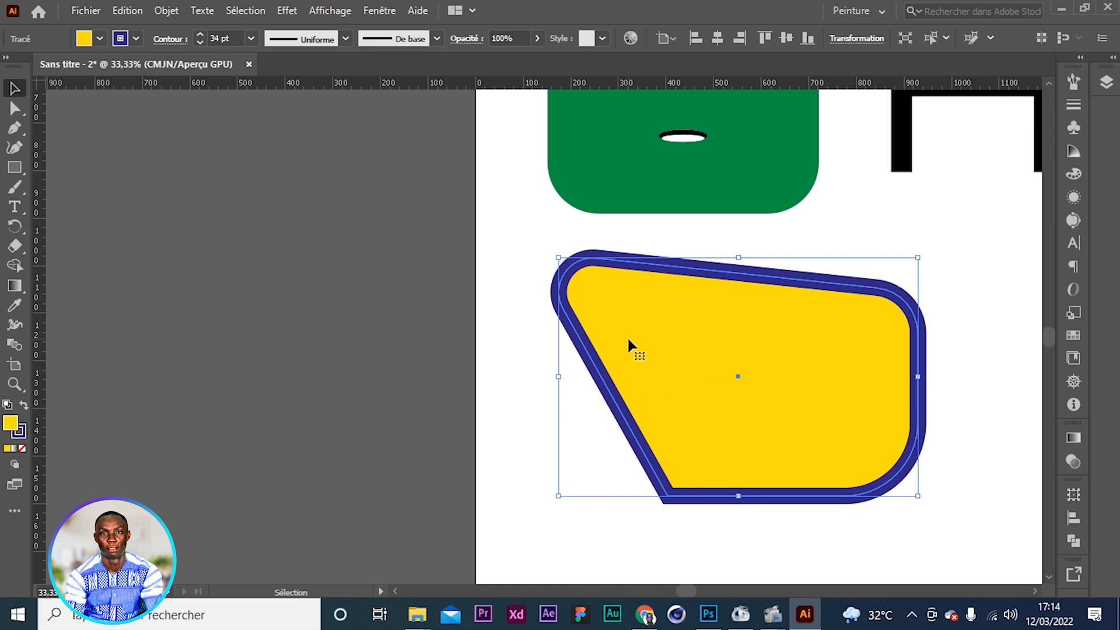
pyautogui.click(14, 109)
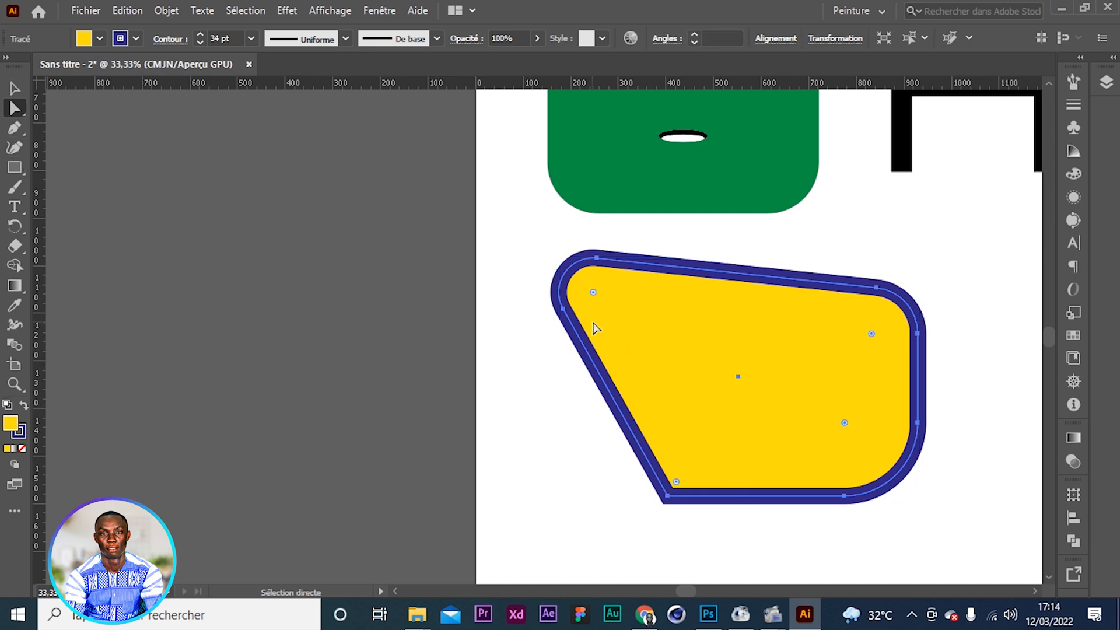
pyautogui.moveTo(593, 293); pyautogui.dragTo(303, 242)
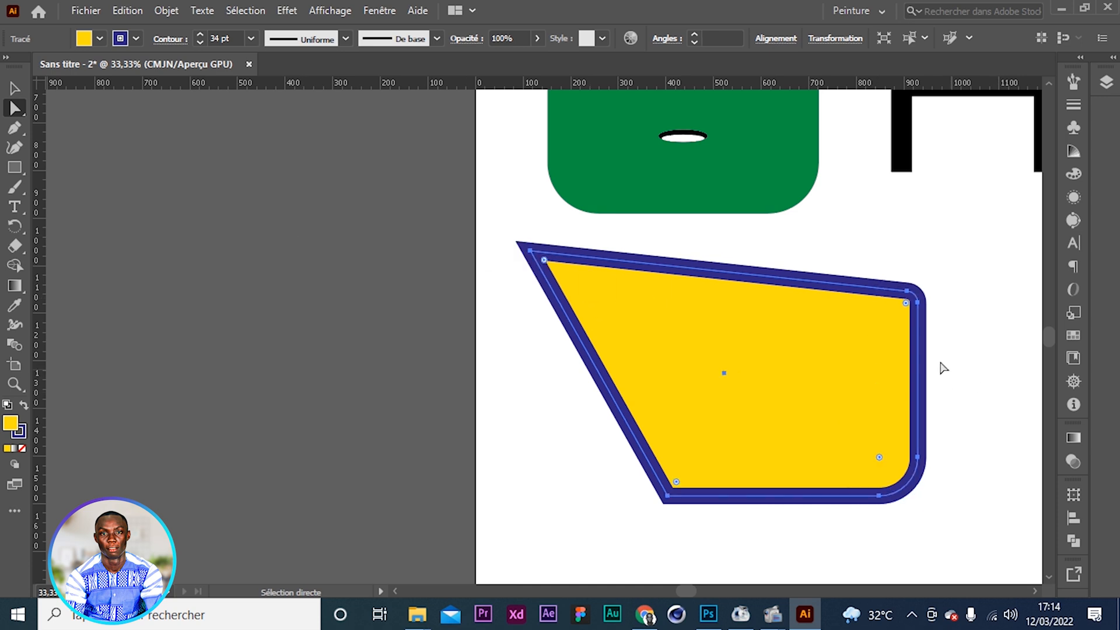
pyautogui.moveTo(906, 304); pyautogui.dragTo(919, 288)
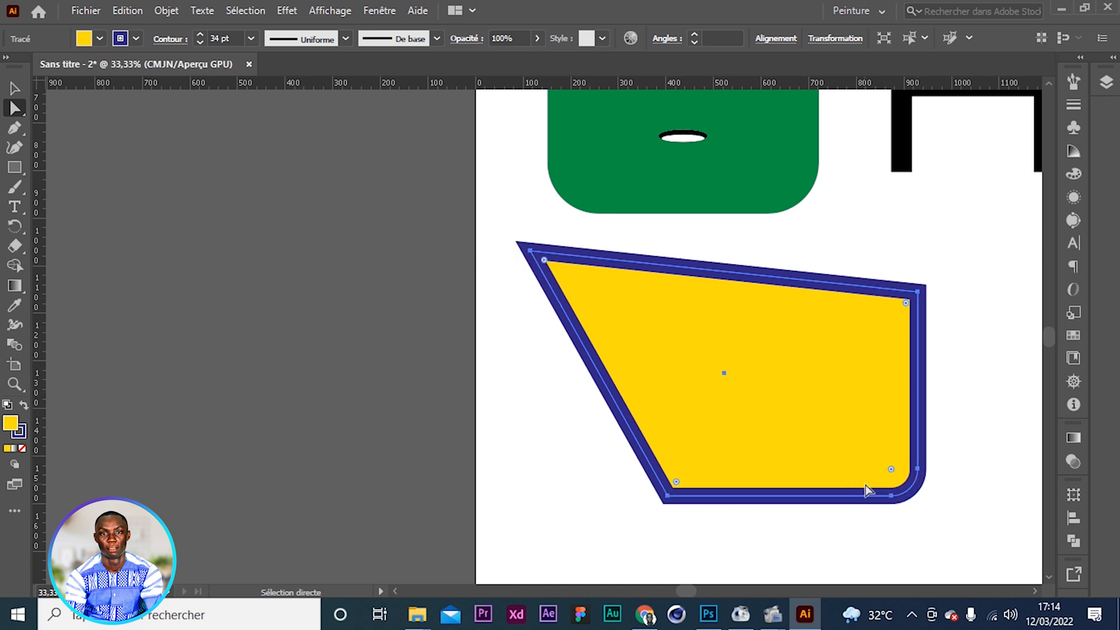
pyautogui.moveTo(890, 469); pyautogui.dragTo(998, 544)
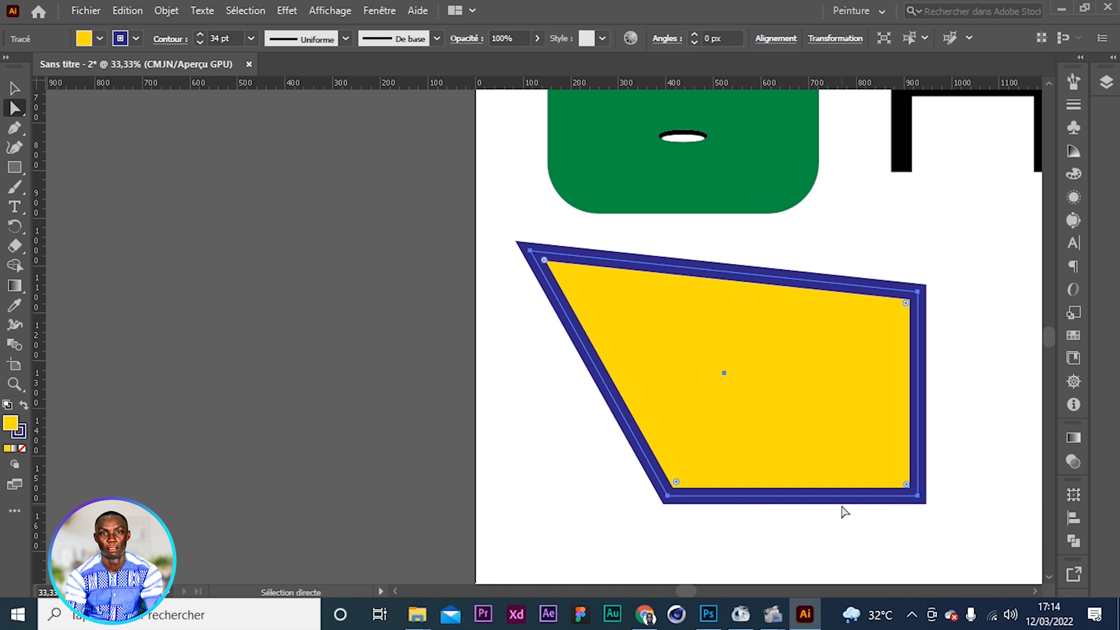
pyautogui.moveTo(675, 484); pyautogui.dragTo(592, 533)
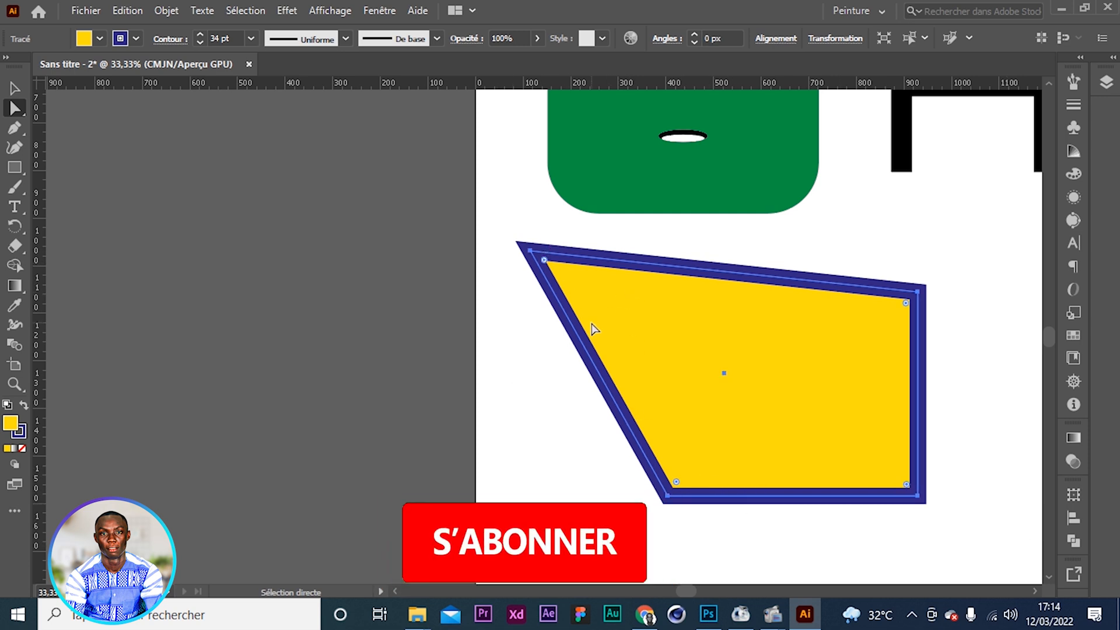
# Step: Delete the yellow four-sided shape with the dark blue stroke
pyautogui.press('Delete')
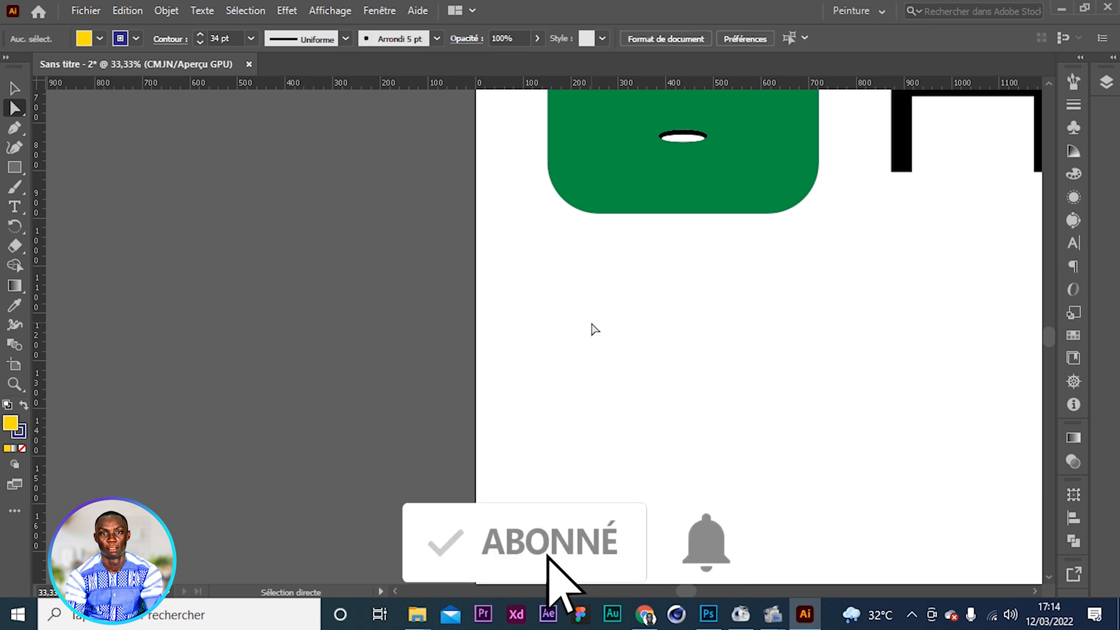
pyautogui.scroll(4, 592, 323)
pyautogui.scroll(-3, 592, 323)
pyautogui.scroll(2, 592, 323)
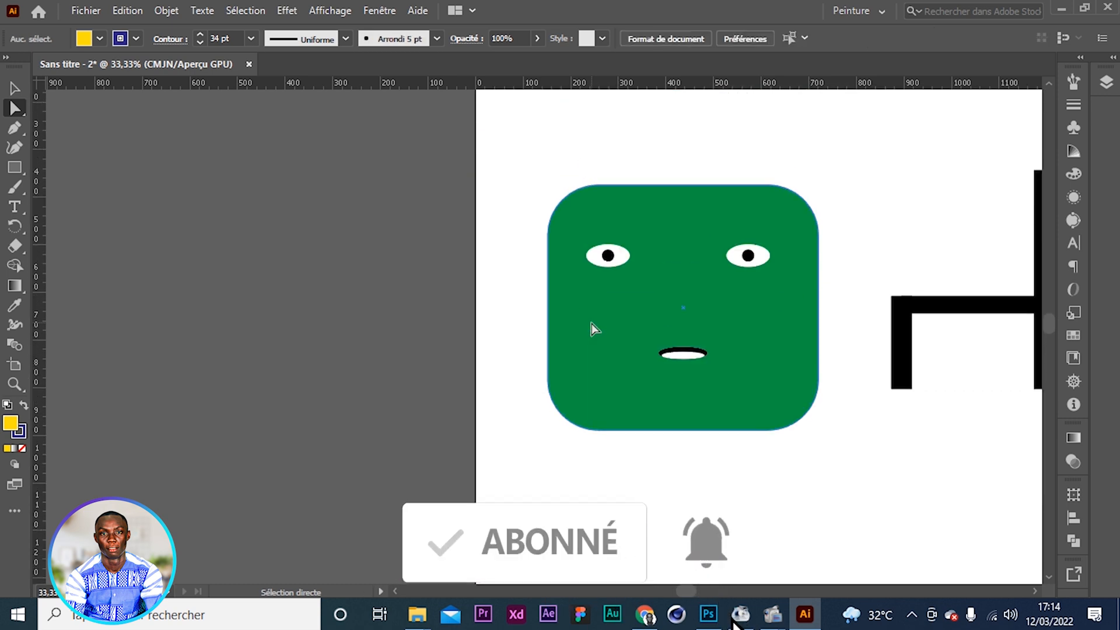
pyautogui.press('h')
pyautogui.moveTo(748, 325); pyautogui.dragTo(467, 229)
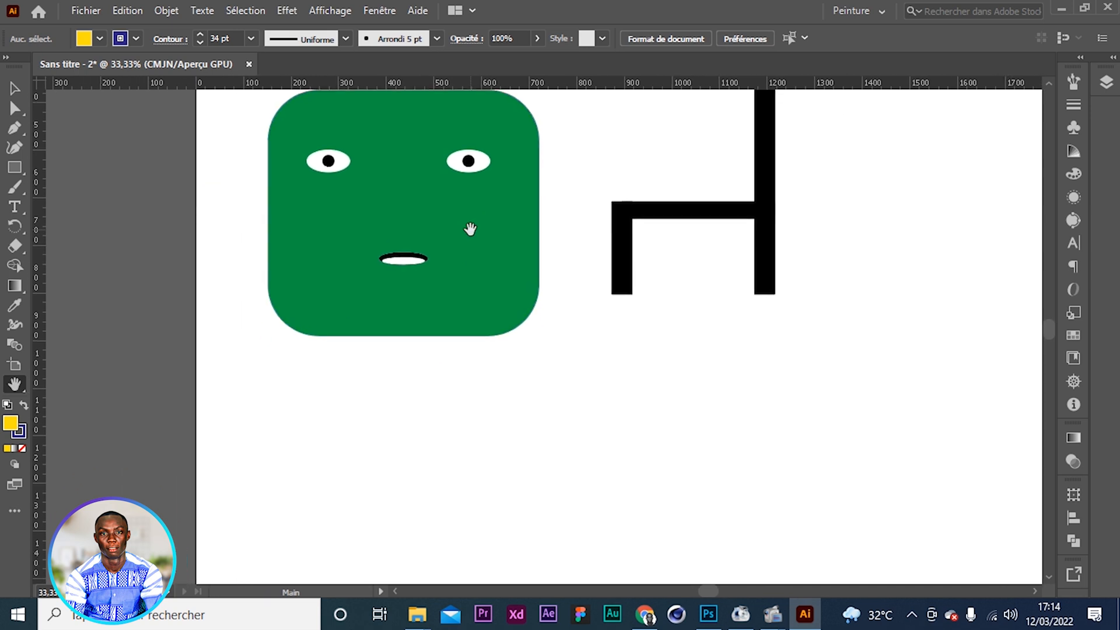
# Step: Draw a golden yellow rectangle without a stroke in the empty area below the green face
pyautogui.click(132, 38)
pyautogui.click(9, 66)
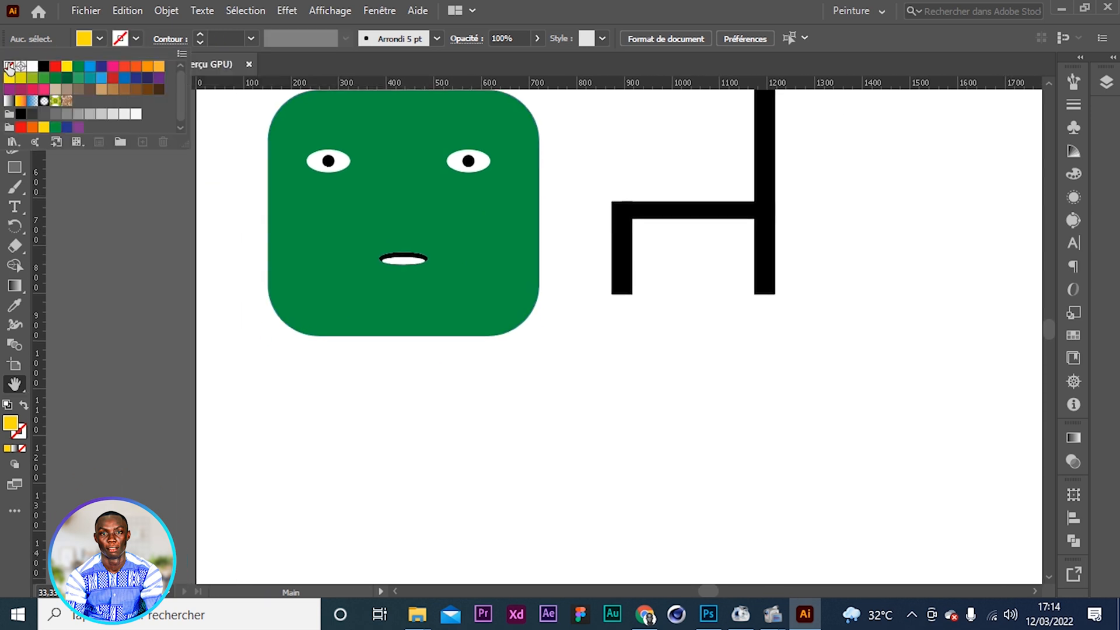
pyautogui.click(100, 39)
pyautogui.click(100, 40)
pyautogui.click(100, 39)
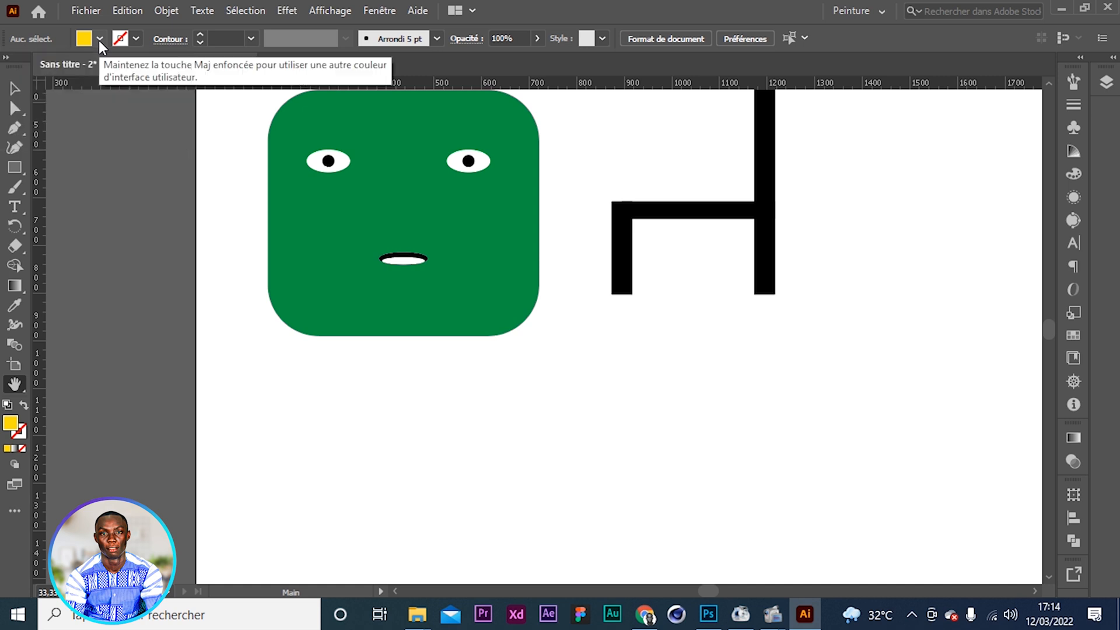
pyautogui.click(15, 167)
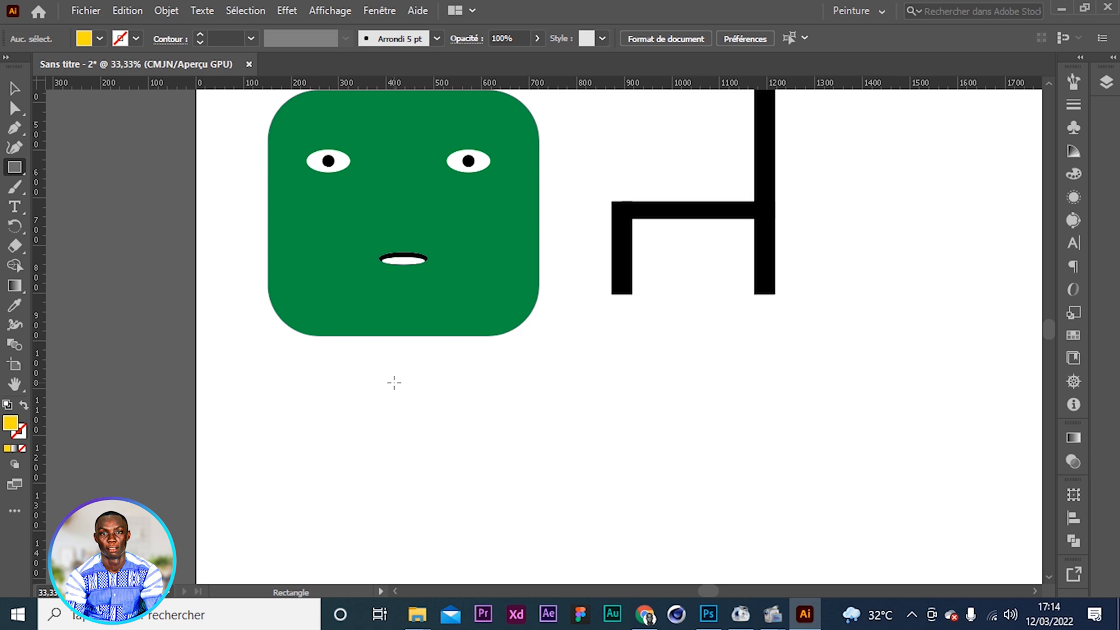
pyautogui.moveTo(395, 383)
pyautogui.mouseDown()
pyautogui.moveTo(579, 463)
pyautogui.moveTo(450, 440)
pyautogui.moveTo(640, 456)
pyautogui.moveTo(550, 437)
pyautogui.moveTo(606, 422)
pyautogui.moveTo(474, 436)
pyautogui.moveTo(549, 421)
pyautogui.moveTo(505, 435)
pyautogui.moveTo(632, 436)
pyautogui.moveTo(623, 476)
pyautogui.moveTo(575, 440)
pyautogui.moveTo(575, 500)
pyautogui.moveTo(640, 474)
pyautogui.moveTo(598, 529)
pyautogui.moveTo(592, 523)
pyautogui.moveTo(603, 527)
pyautogui.moveTo(581, 547)
pyautogui.moveTo(596, 546)
pyautogui.mouseUp()
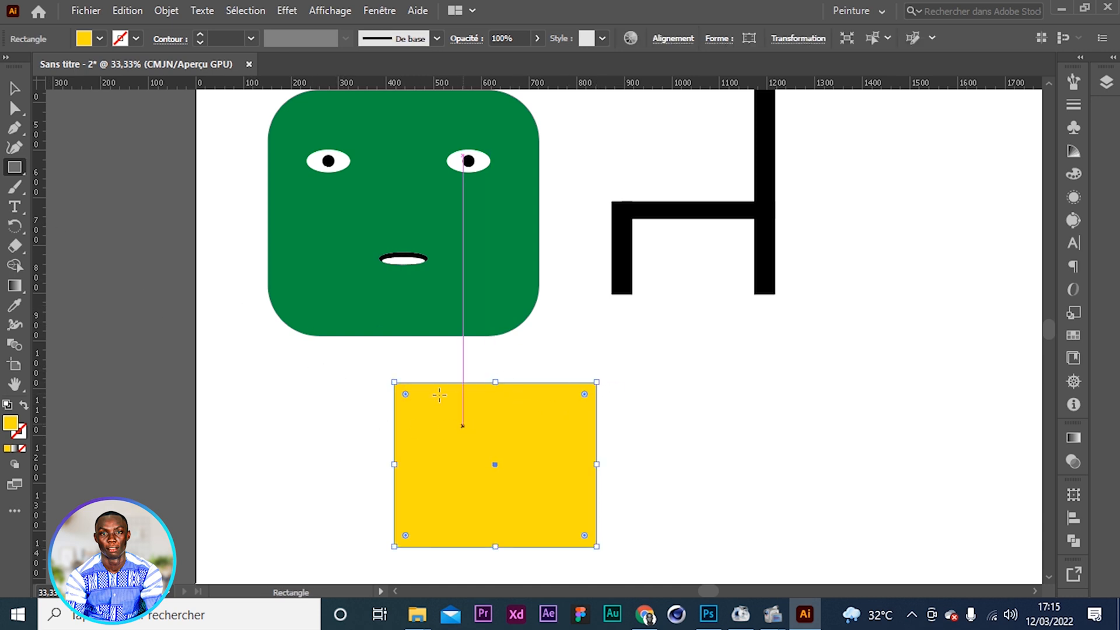
# Step: Round all four corners of the yellow rectangle to a radius of about 92 px with Direct Selection
pyautogui.click(15, 109)
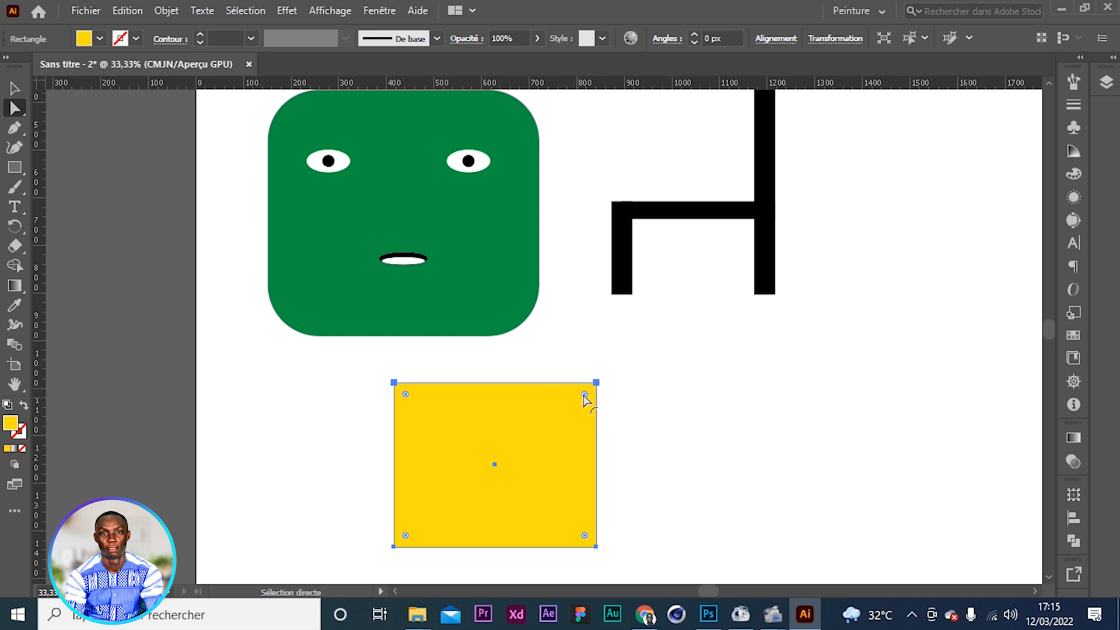
pyautogui.moveTo(584, 394); pyautogui.dragTo(554, 430)
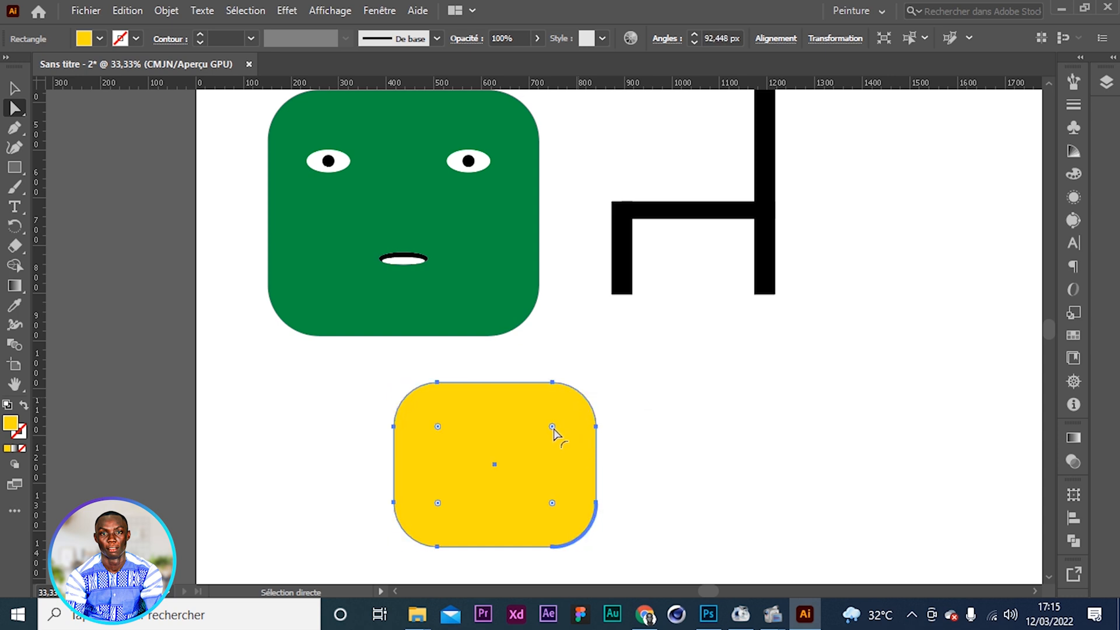
pyautogui.click(423, 443)
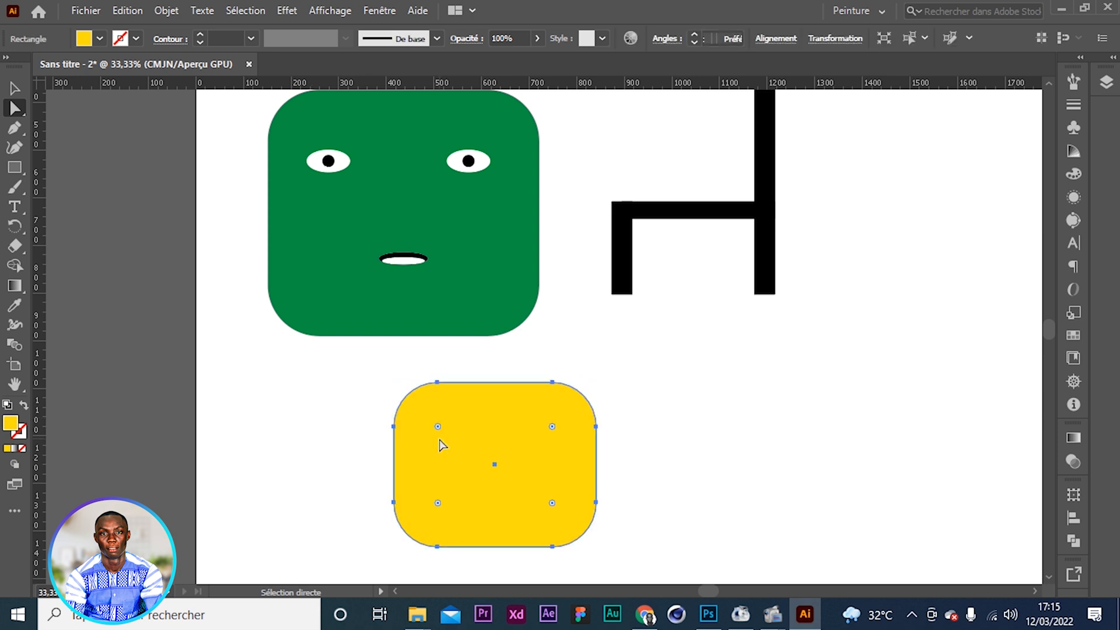
# Step: Draw an ellipse about 546 by 384 px beside the yellow rounded rectangle and fill it bright blue
pyautogui.click(18, 166)
pyautogui.rightClick(18, 166)
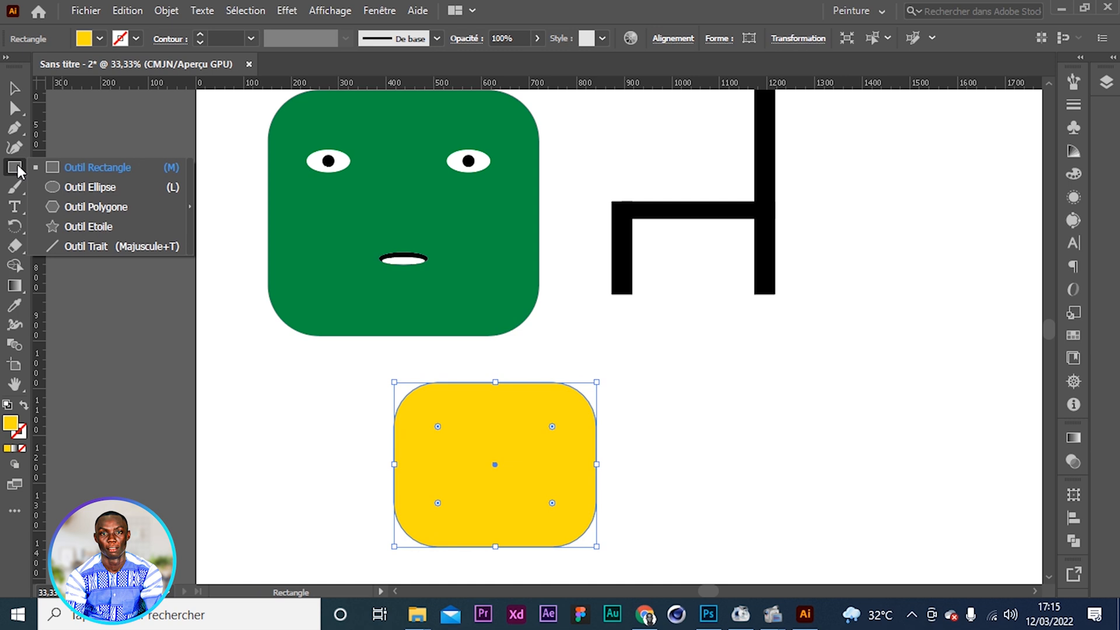
pyautogui.click(68, 185)
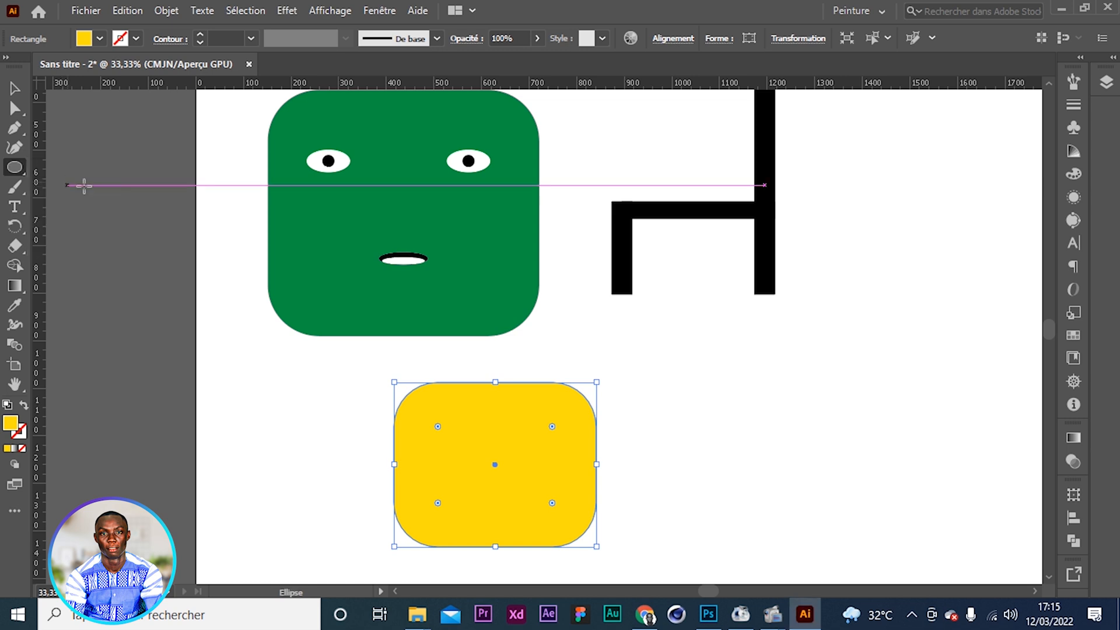
pyautogui.moveTo(662, 354); pyautogui.dragTo(921, 509)
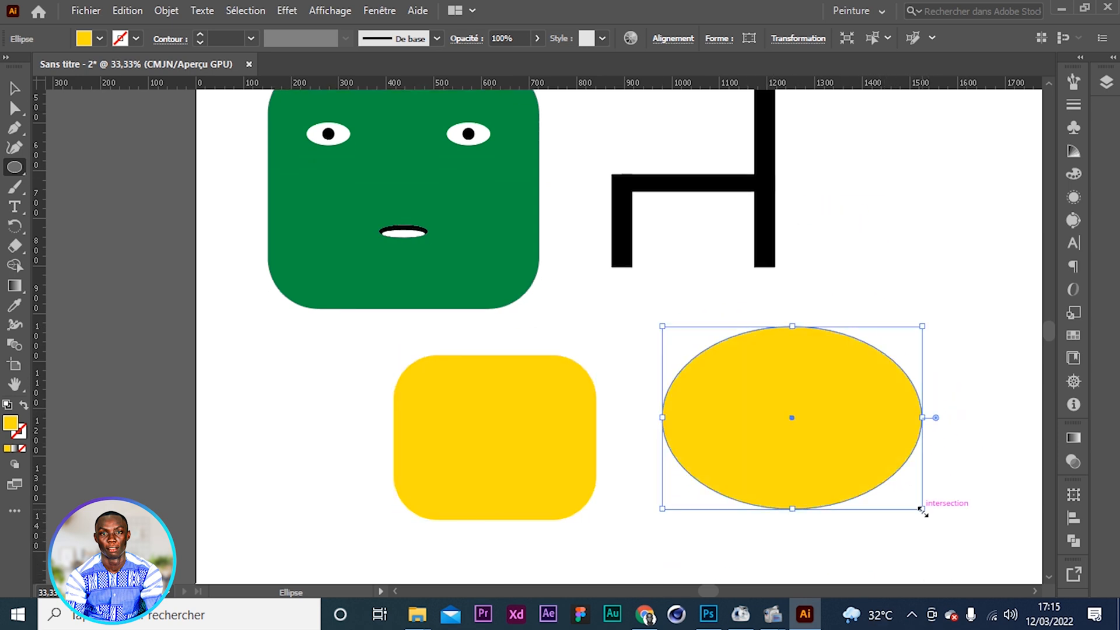
pyautogui.click(90, 41)
pyautogui.click(101, 64)
pyautogui.click(90, 65)
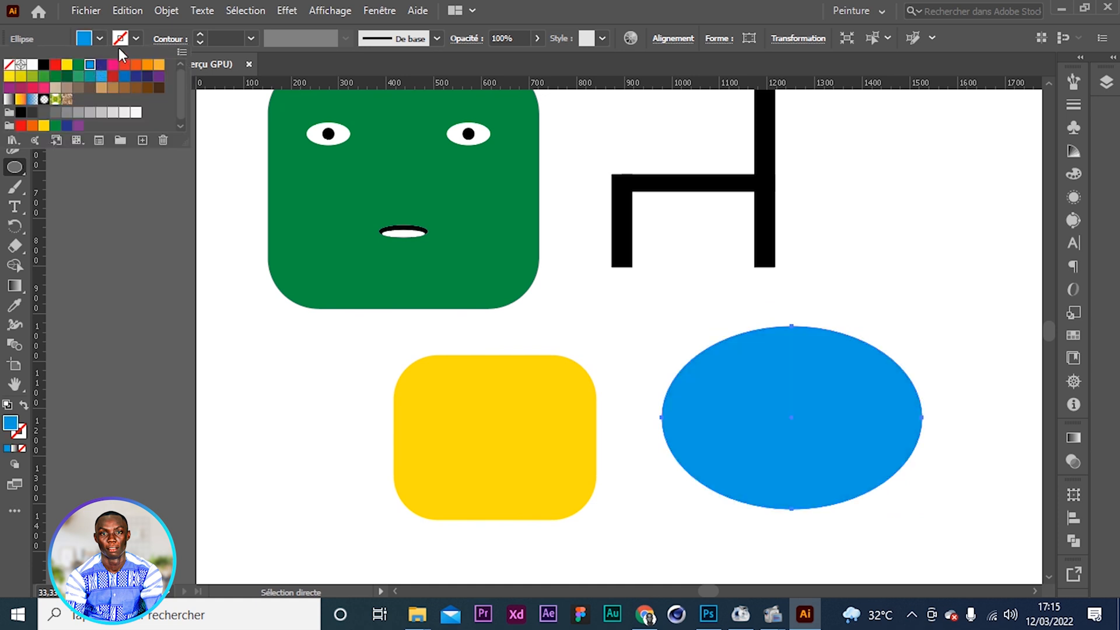
# Step: Give the blue ellipse a green stroke with a weight of 24 pt
pyautogui.click(133, 38)
pyautogui.click(135, 40)
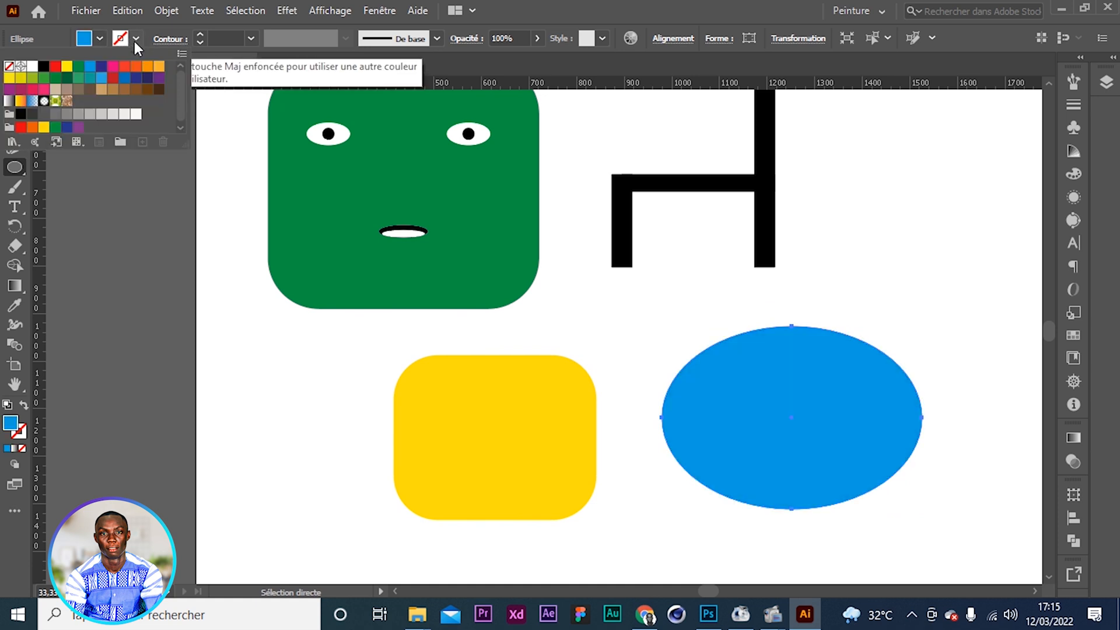
pyautogui.click(78, 66)
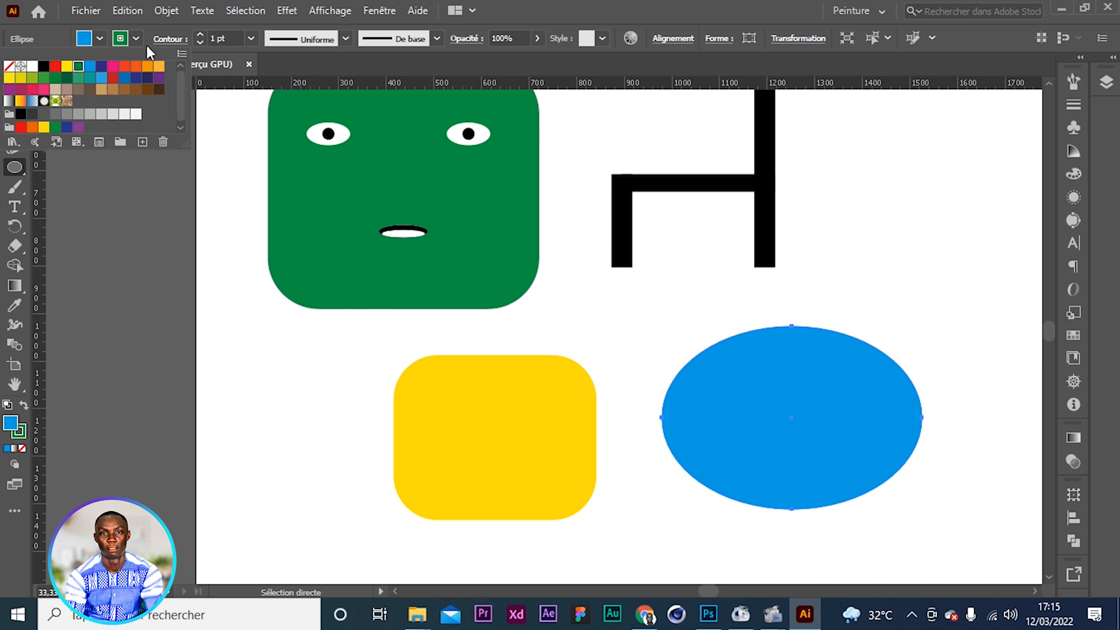
pyautogui.click(201, 34)
pyautogui.click(201, 35)
pyautogui.click(201, 34)
pyautogui.click(200, 34)
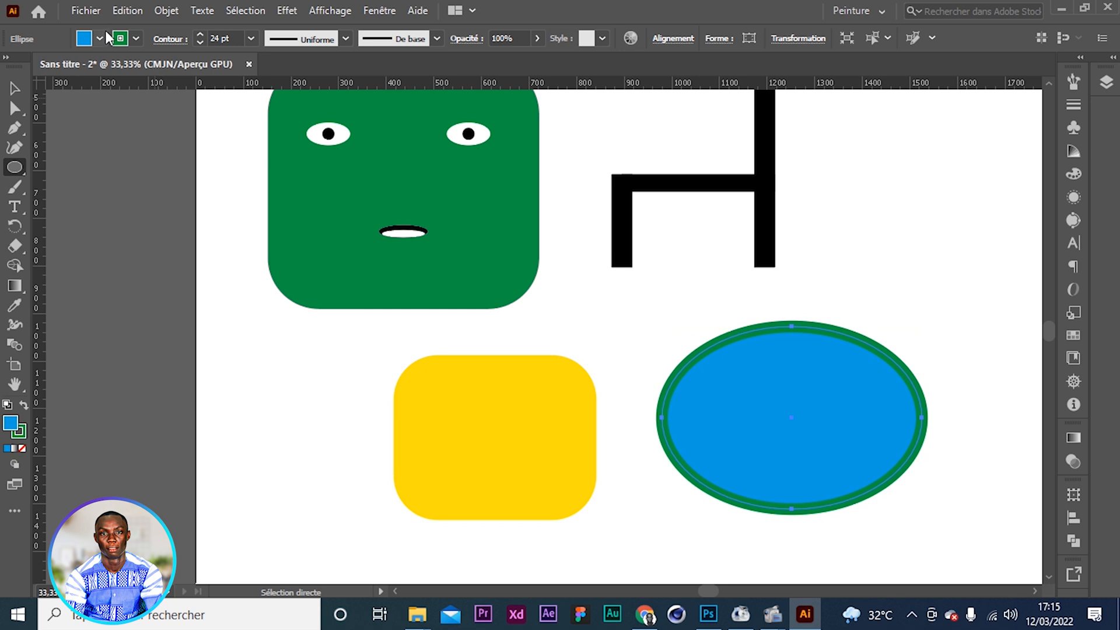
# Step: Remove the green stroke from the blue ellipse and delete the ellipse
pyautogui.click(137, 39)
pyautogui.click(9, 66)
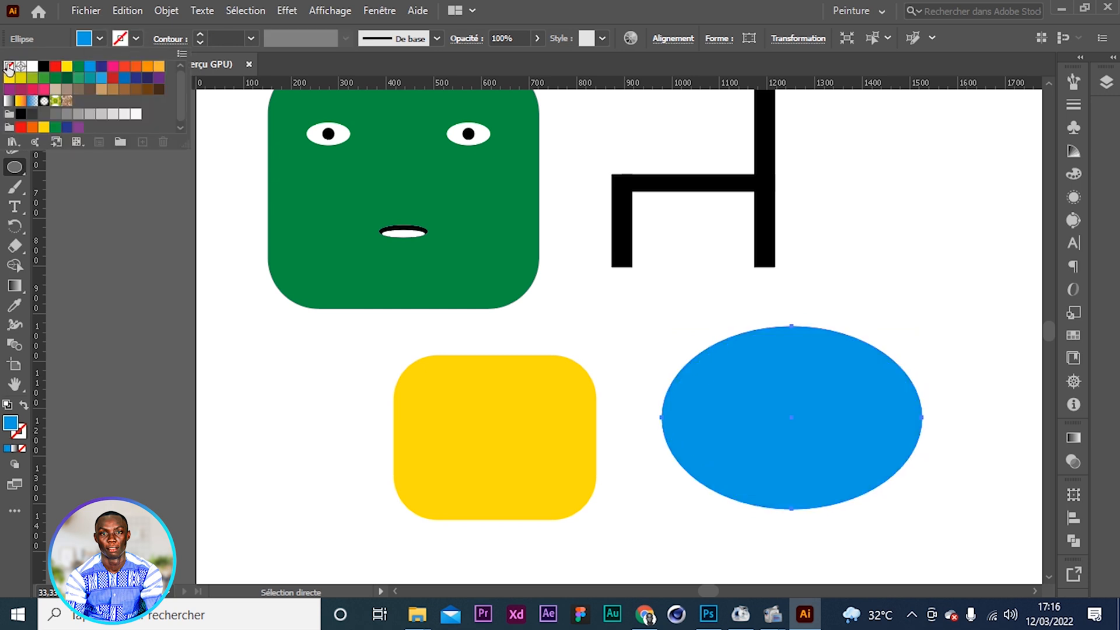
pyautogui.click(100, 39)
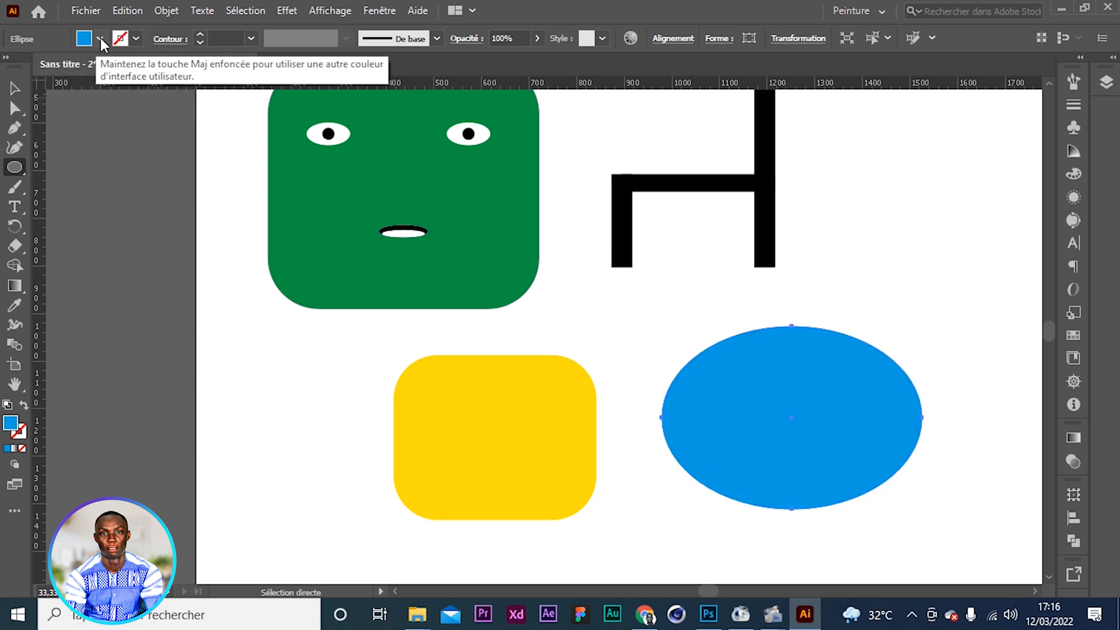
pyautogui.click(87, 262)
pyautogui.click(863, 404)
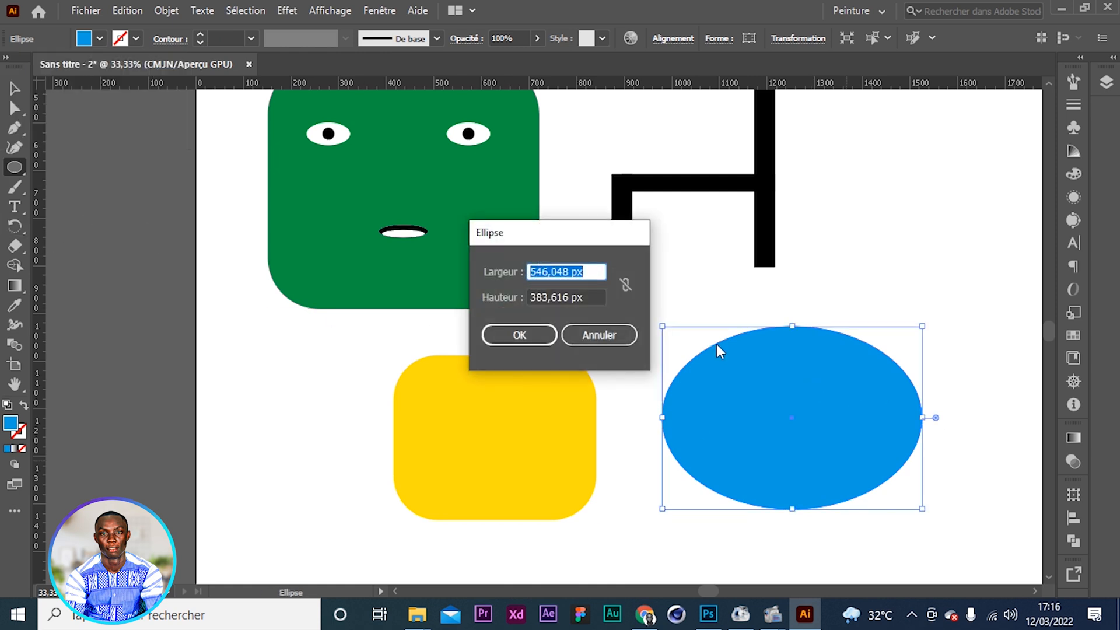
pyautogui.click(618, 336)
pyautogui.press('Delete')
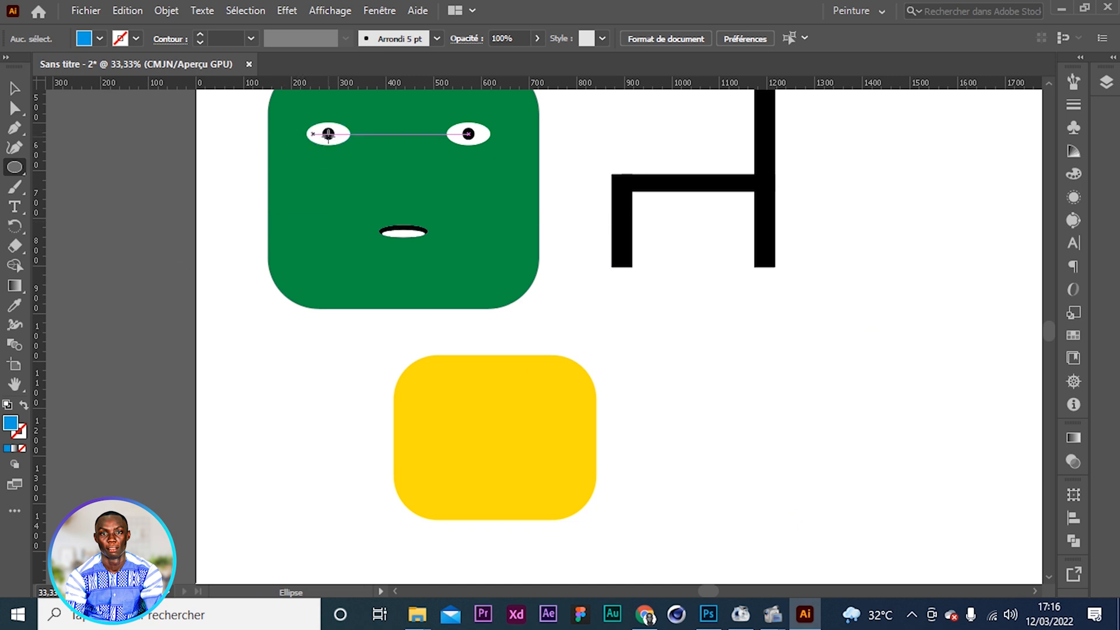
# Step: Draw a small flat ellipse in the upper-left part of the yellow rounded rectangle and fill it white
pyautogui.press('ctrl')
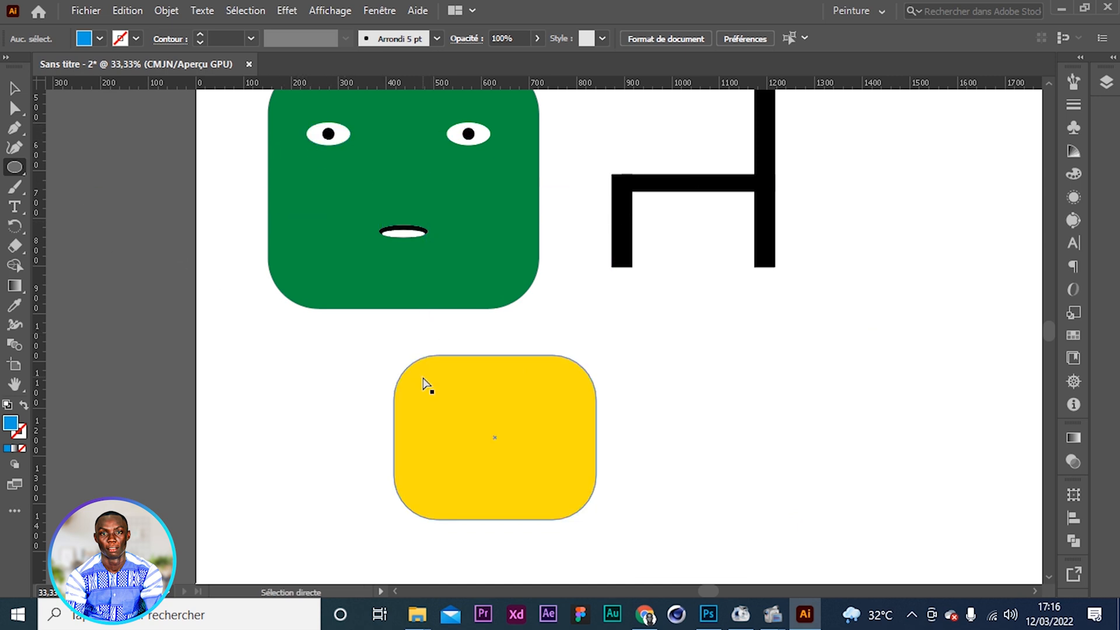
pyautogui.hotkey('ctrl', '+')
pyautogui.scroll(-5, 420, 375)
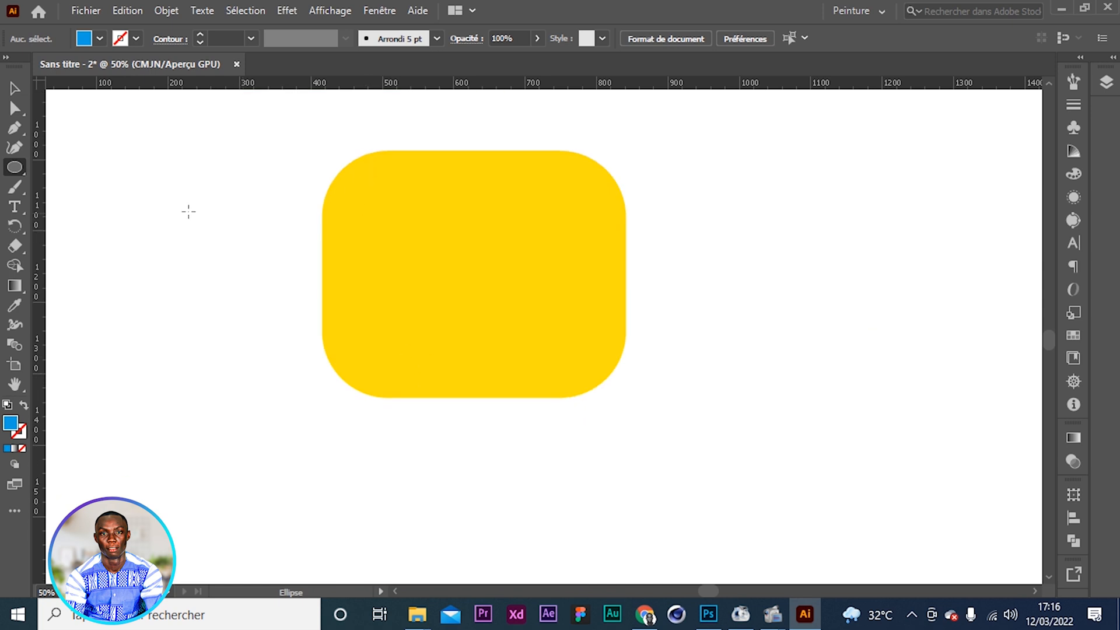
pyautogui.moveTo(354, 188); pyautogui.dragTo(416, 213)
pyautogui.scroll(3, 409, 285)
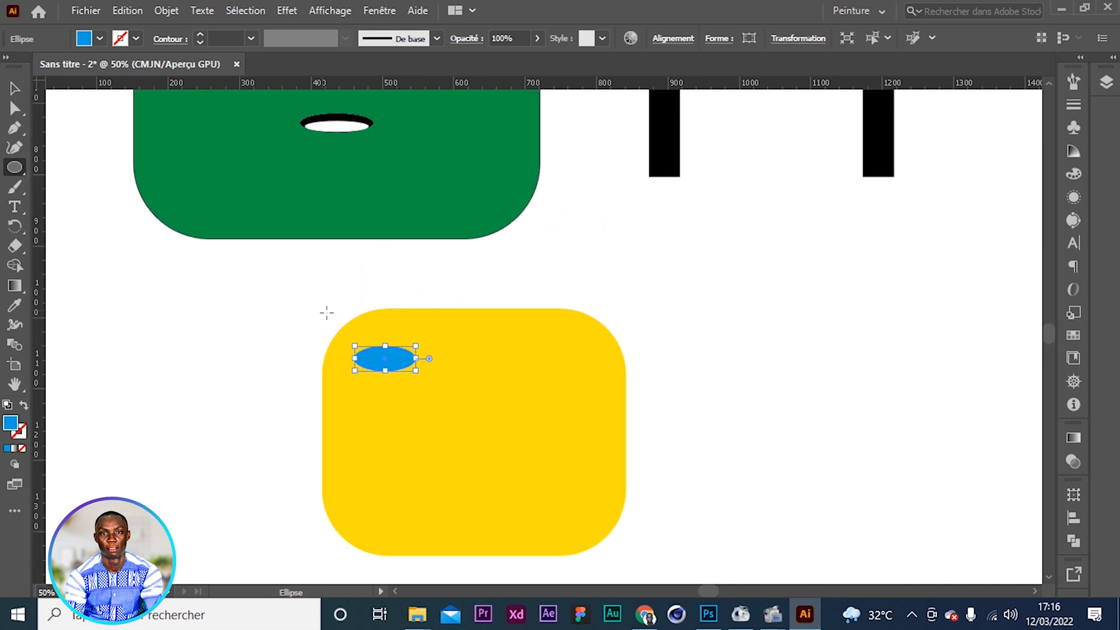
pyautogui.click(99, 38)
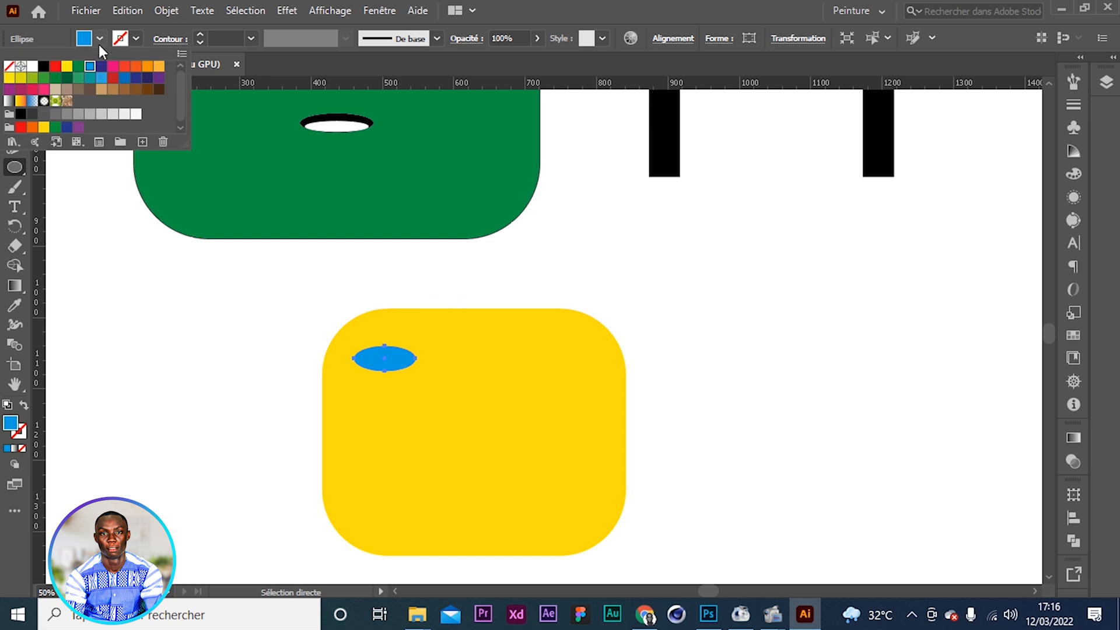
pyautogui.click(36, 67)
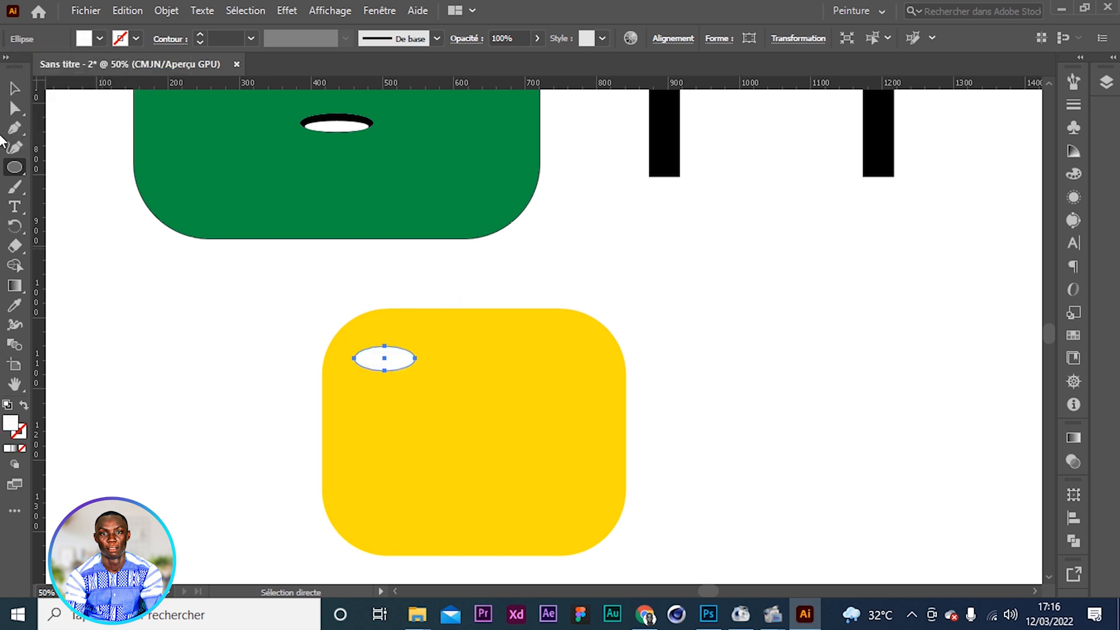
# Step: Move the white ellipse slightly lower on the yellow rounded rectangle and deselect it
pyautogui.click(15, 87)
pyautogui.moveTo(384, 362)
pyautogui.mouseDown()
pyautogui.moveTo(386, 393)
pyautogui.moveTo(387, 378)
pyautogui.mouseUp()
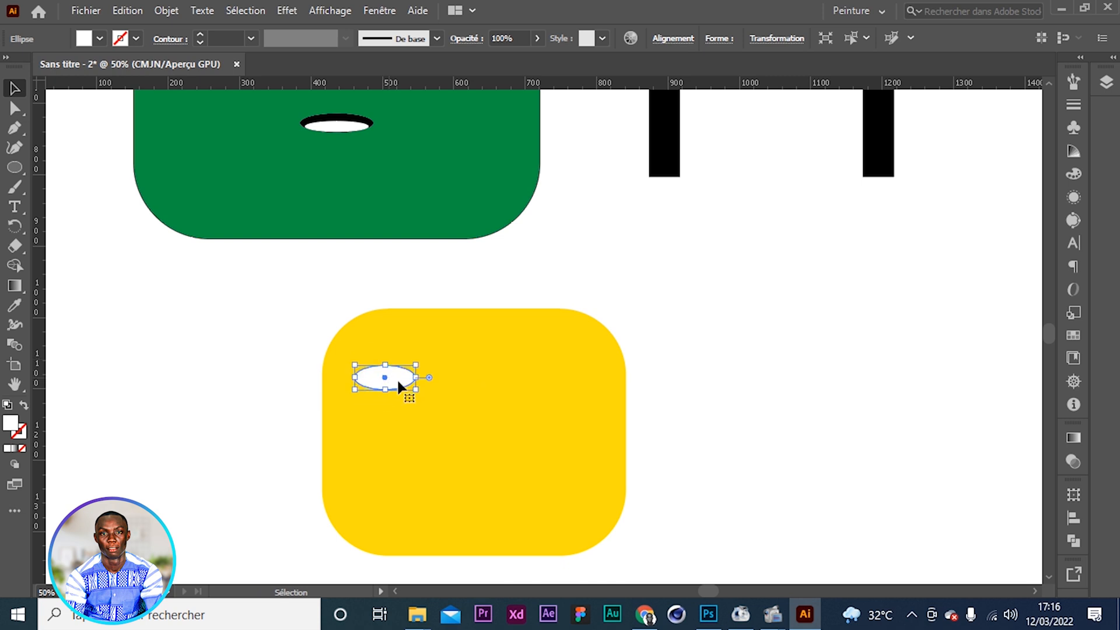
pyautogui.click(687, 426)
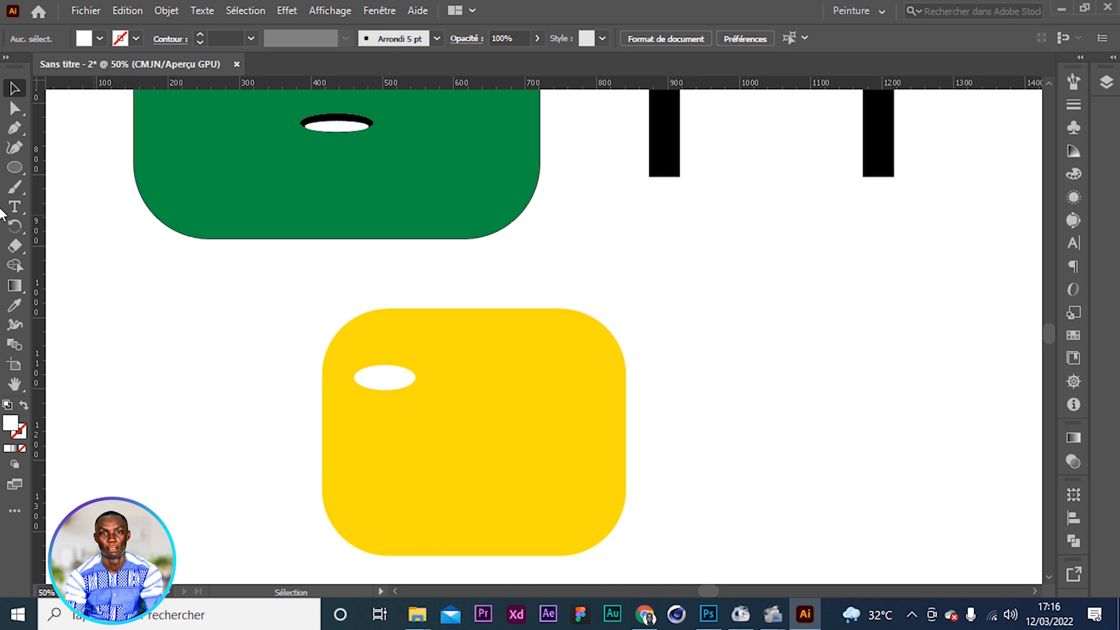
# Step: Draw a small black-filled circle without a stroke outside the yellow rounded rectangle, using the green face's pupils as reference
pyautogui.click(18, 168)
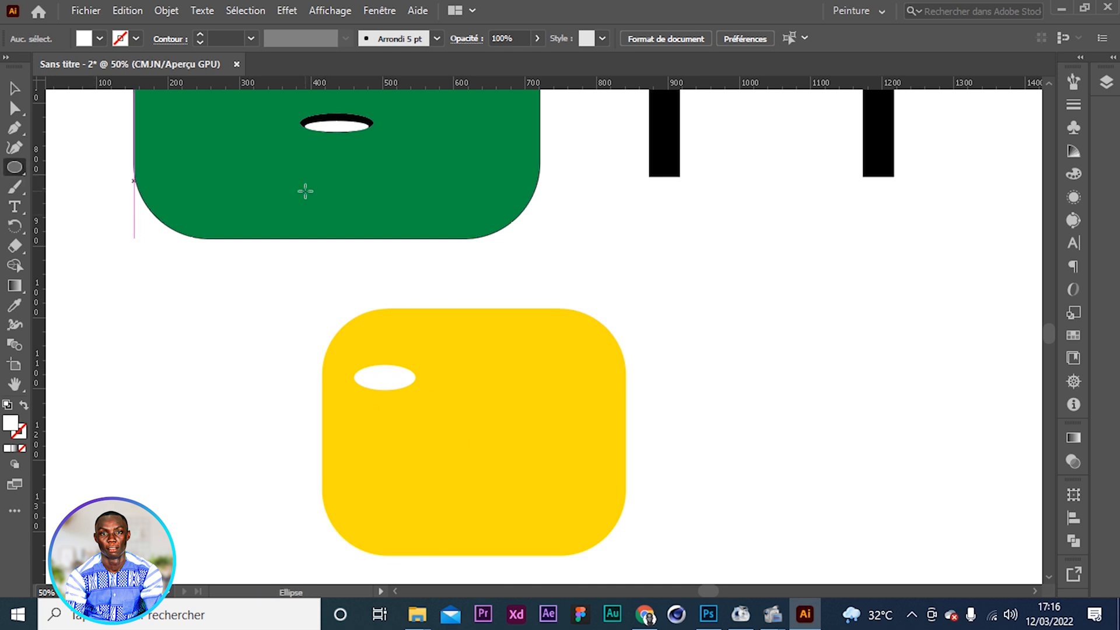
pyautogui.scroll(5, 305, 190)
pyautogui.scroll(-4, 305, 190)
pyautogui.scroll(2, 305, 190)
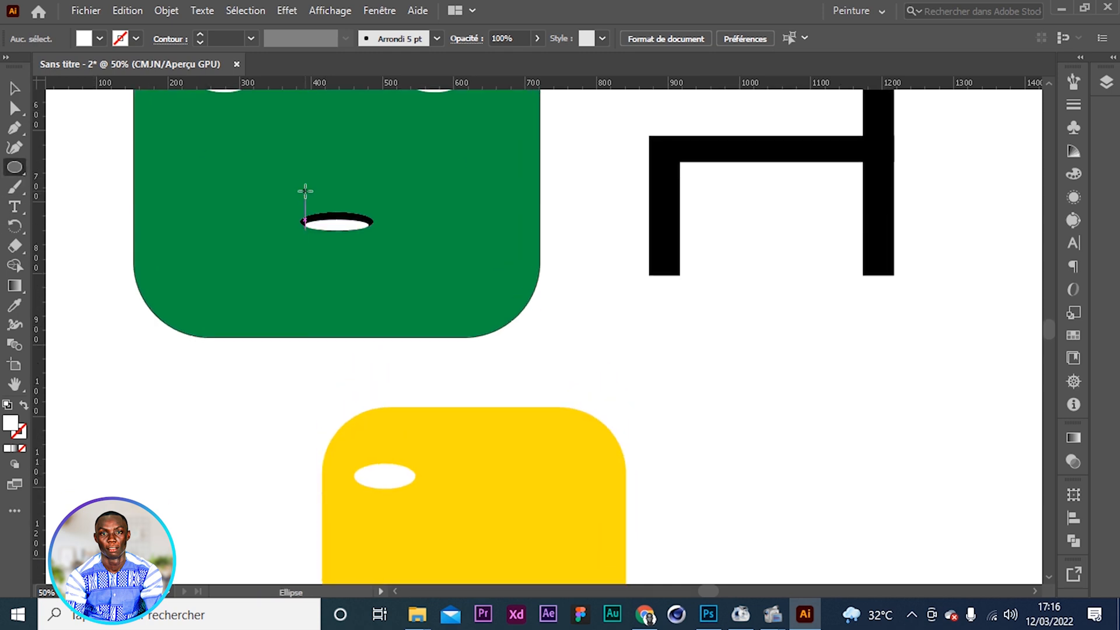
pyautogui.scroll(3, 305, 191)
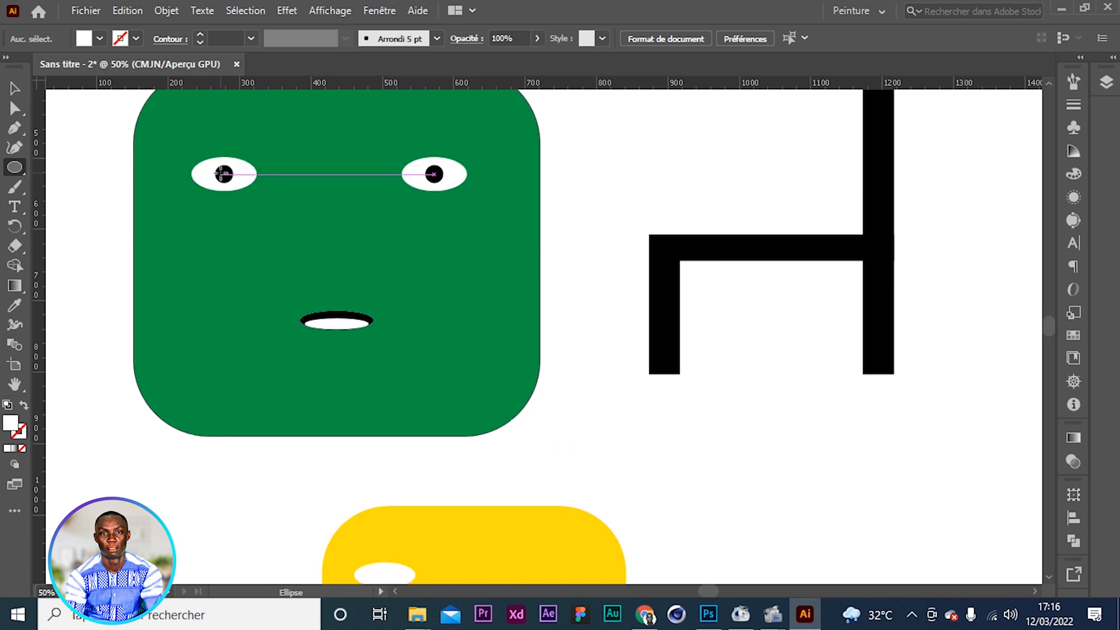
pyautogui.scroll(-11, 265, 300)
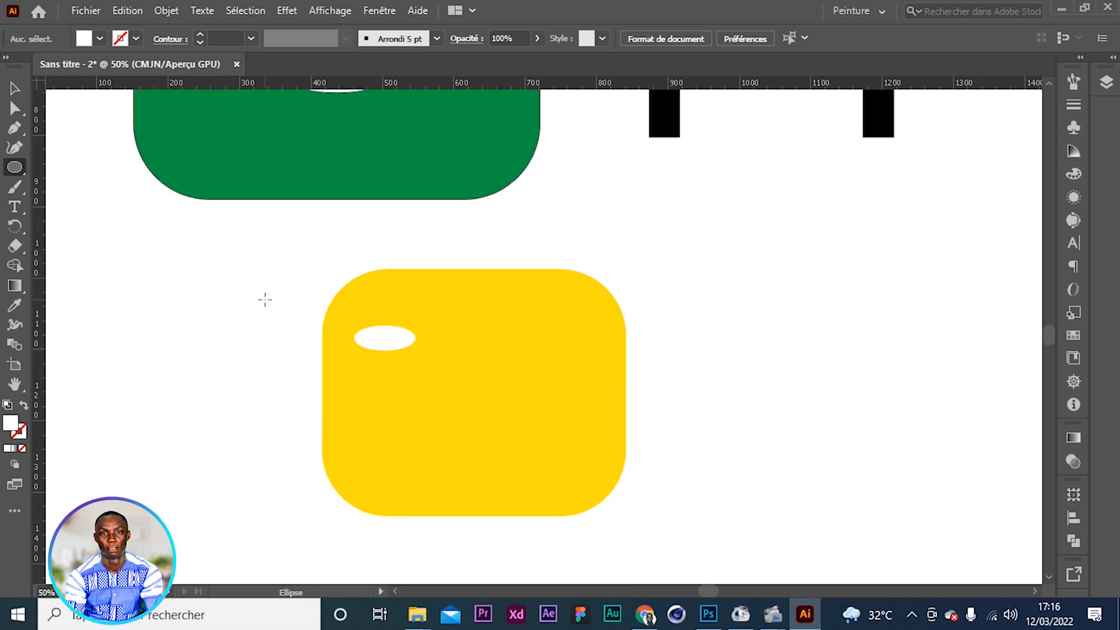
pyautogui.scroll(2, 264, 300)
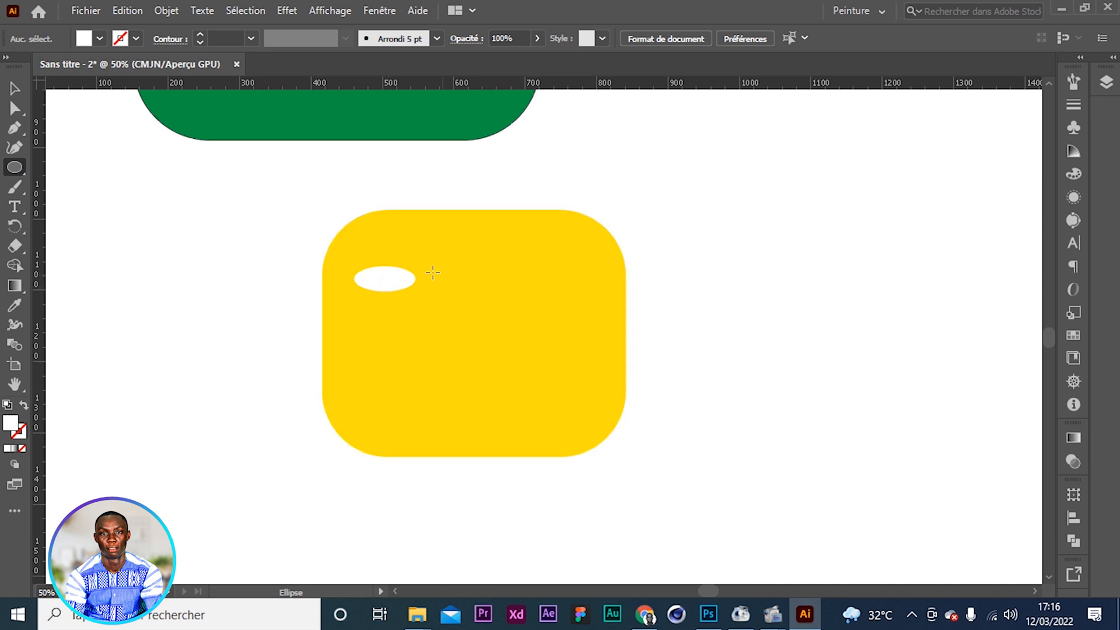
pyautogui.click(99, 39)
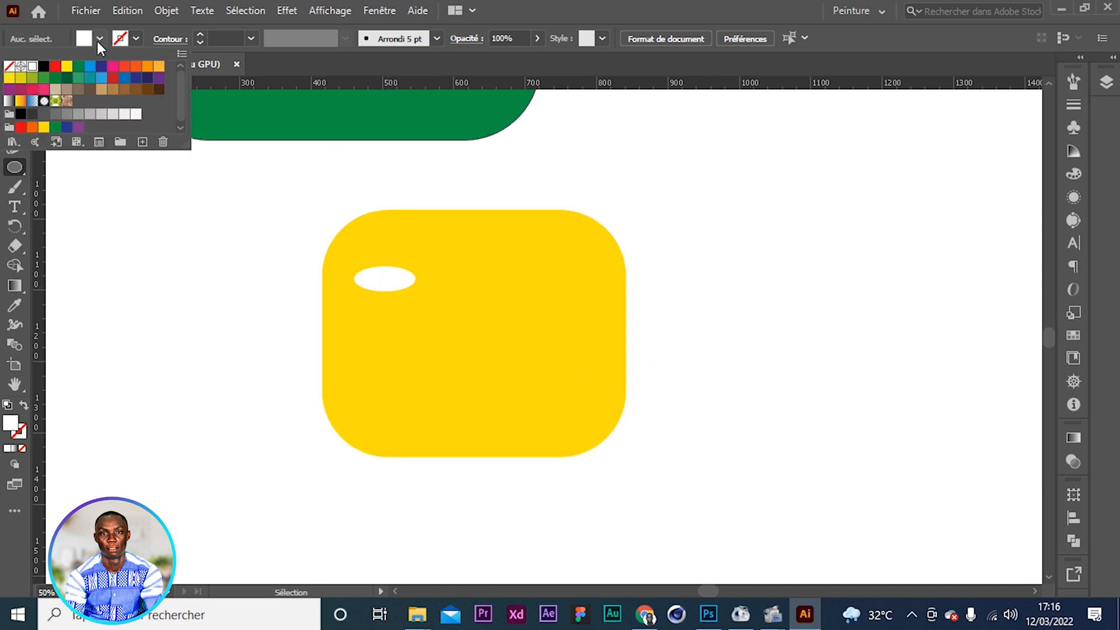
pyautogui.click(44, 66)
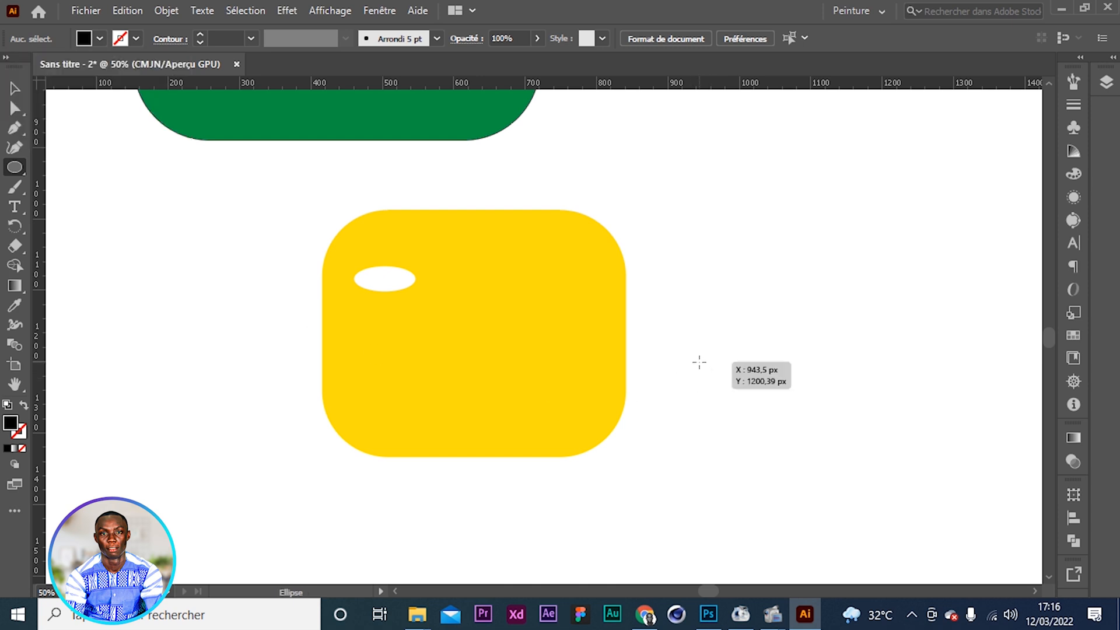
pyautogui.moveTo(699, 362)
pyautogui.mouseDown()
pyautogui.moveTo(708, 386)
pyautogui.moveTo(703, 376)
pyautogui.mouseUp()
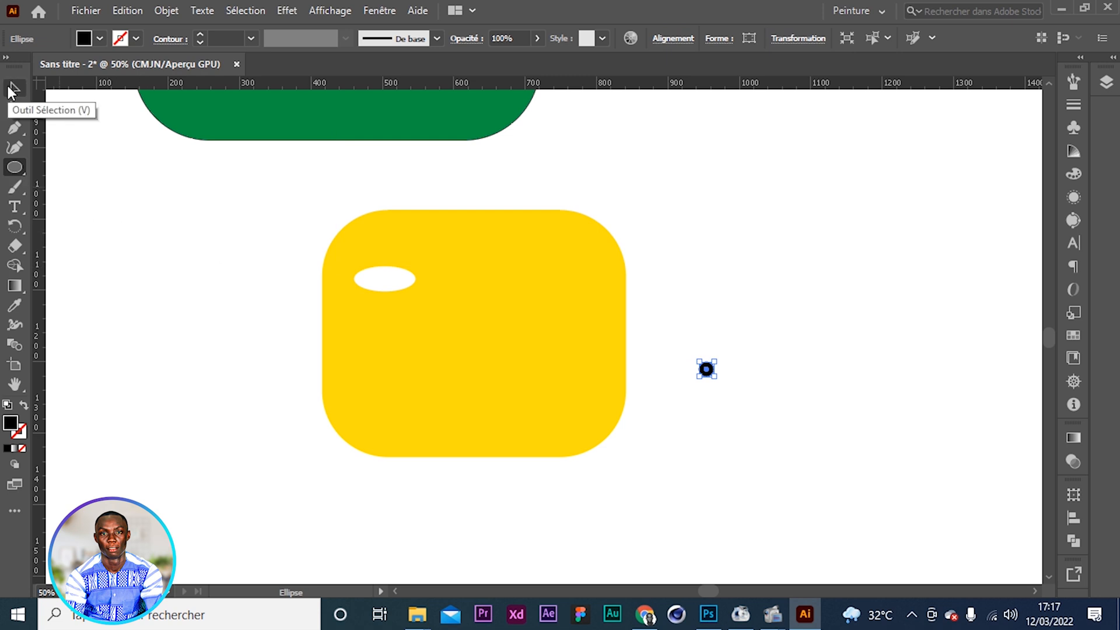
# Step: Move the black circle onto the centre of the white ellipse as a pupil and nudge it slightly down
pyautogui.click(12, 89)
pyautogui.moveTo(705, 369); pyautogui.dragTo(383, 277)
pyautogui.click(273, 333)
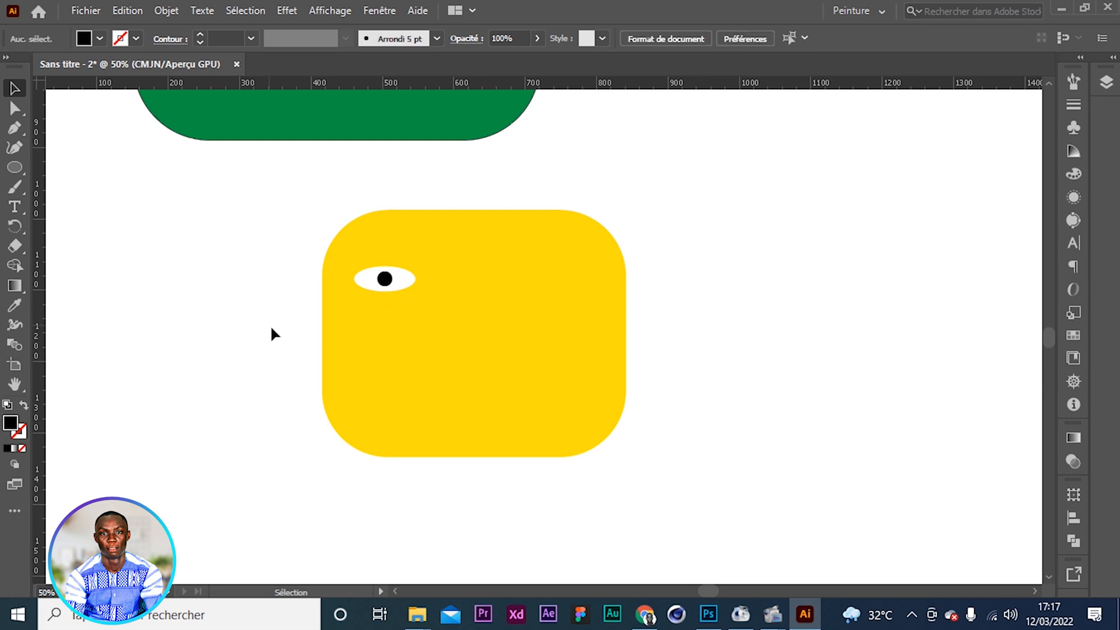
pyautogui.click(385, 282)
pyautogui.press('Down')
pyautogui.press('Down')
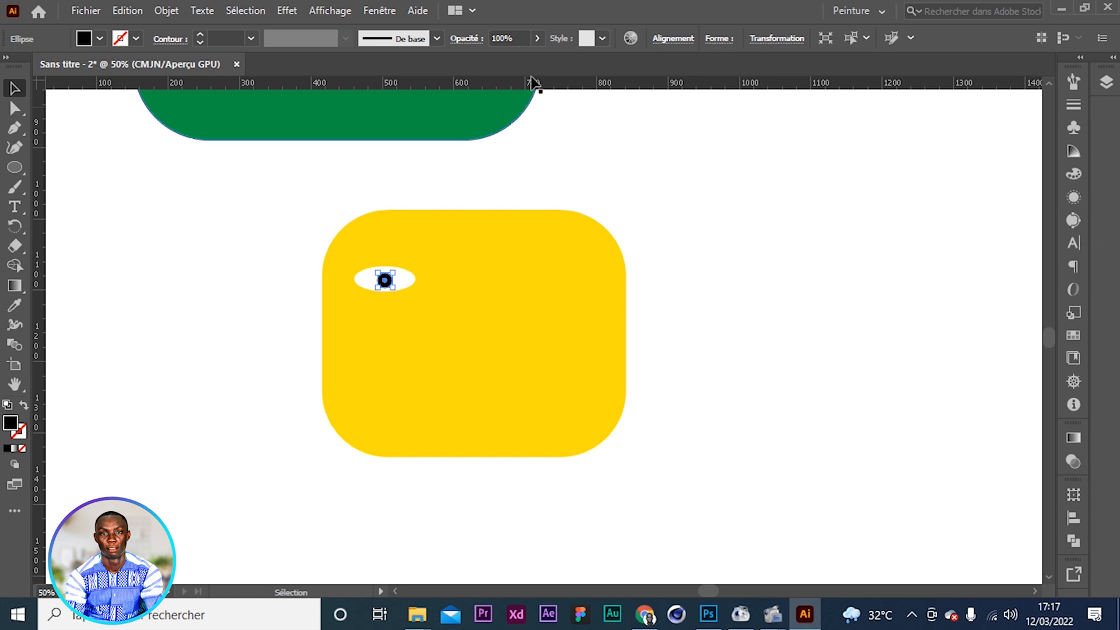
# Step: Show the layers list and expand Calque 1 to reveal its individual objects
pyautogui.click(378, 11)
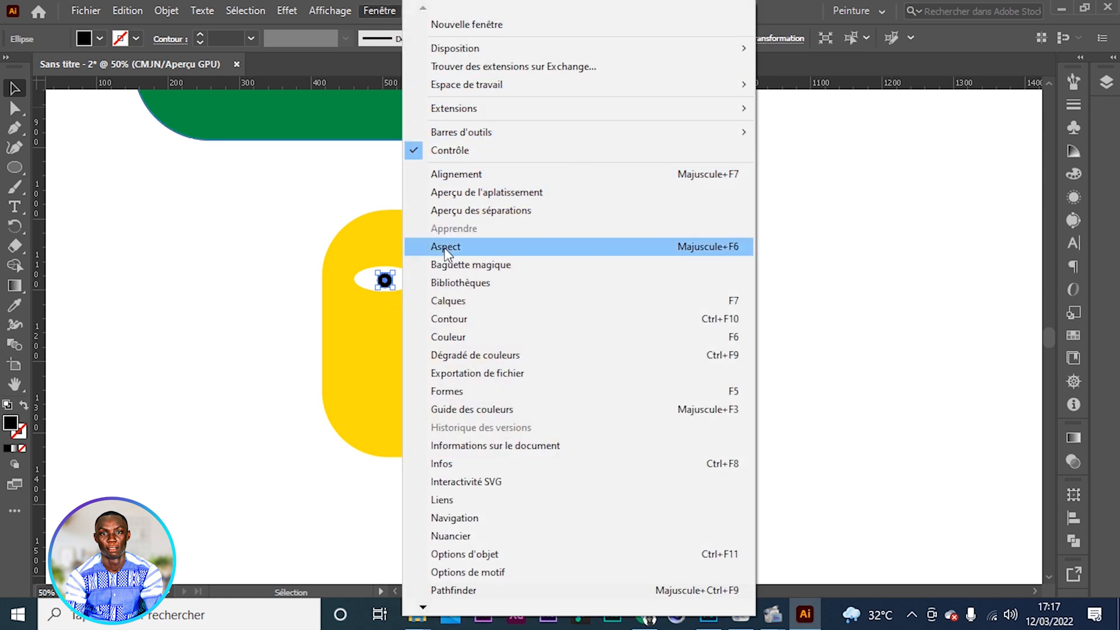
pyautogui.click(448, 306)
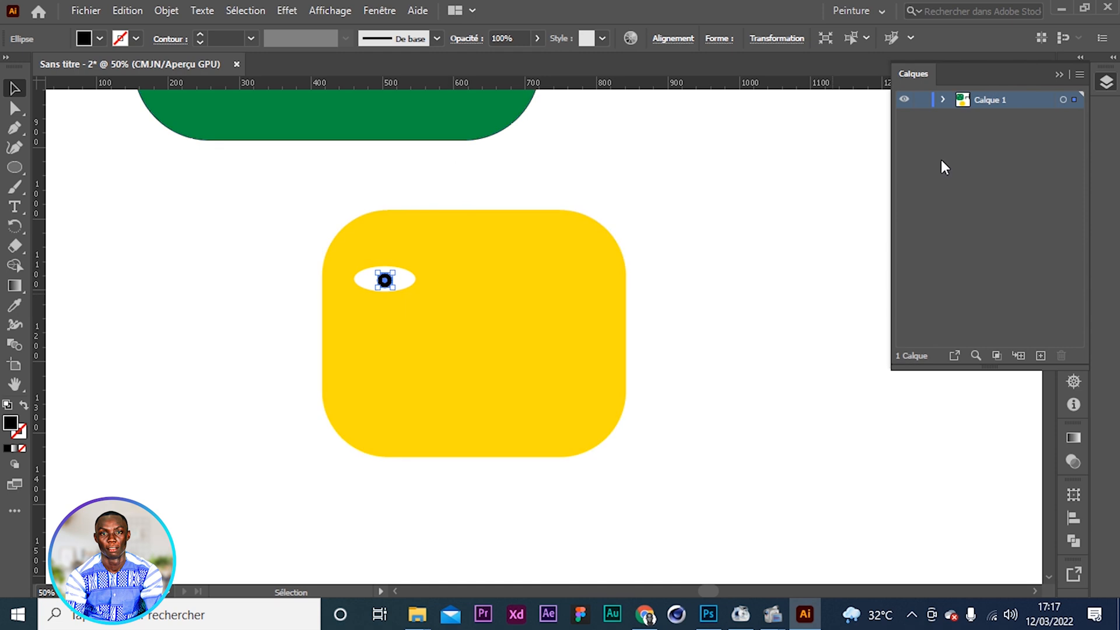
pyautogui.click(944, 97)
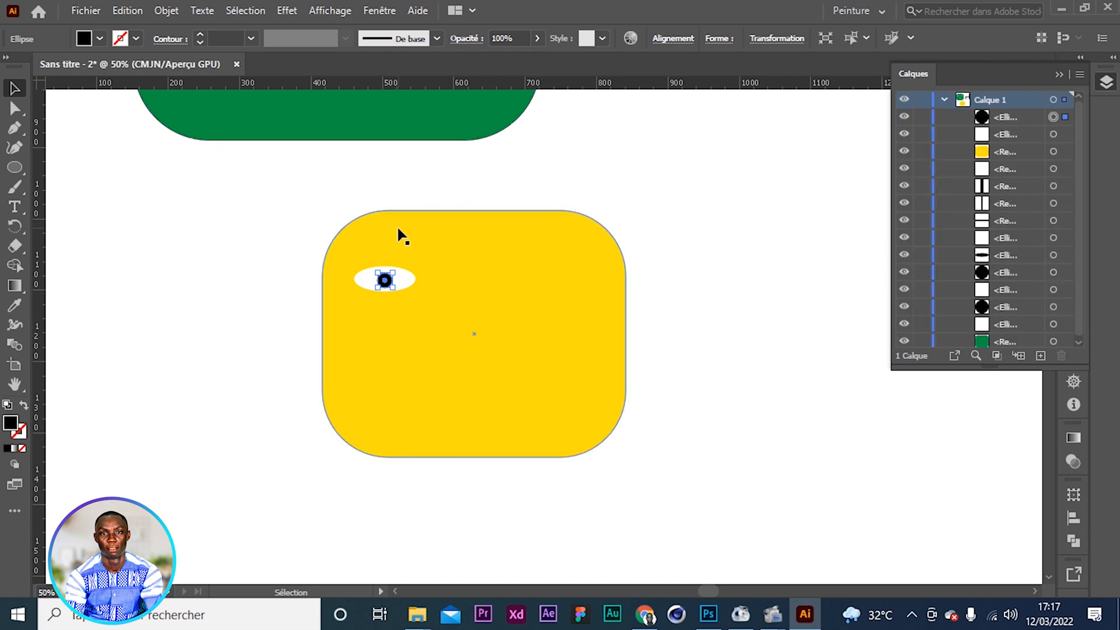
pyautogui.scroll(5, 401, 234)
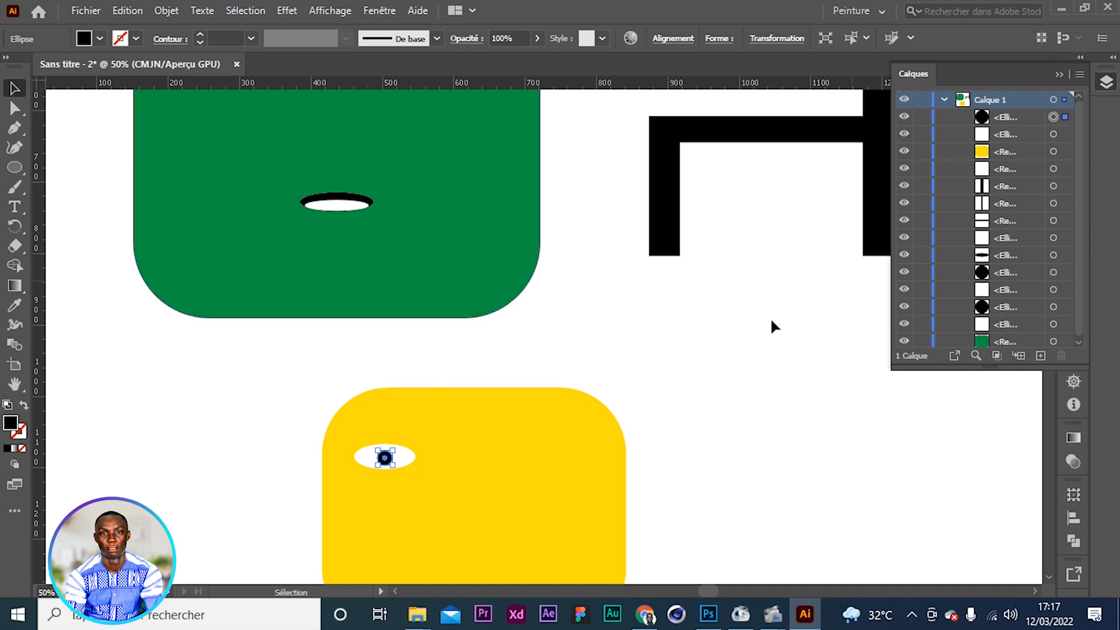
pyautogui.scroll(-4, 644, 371)
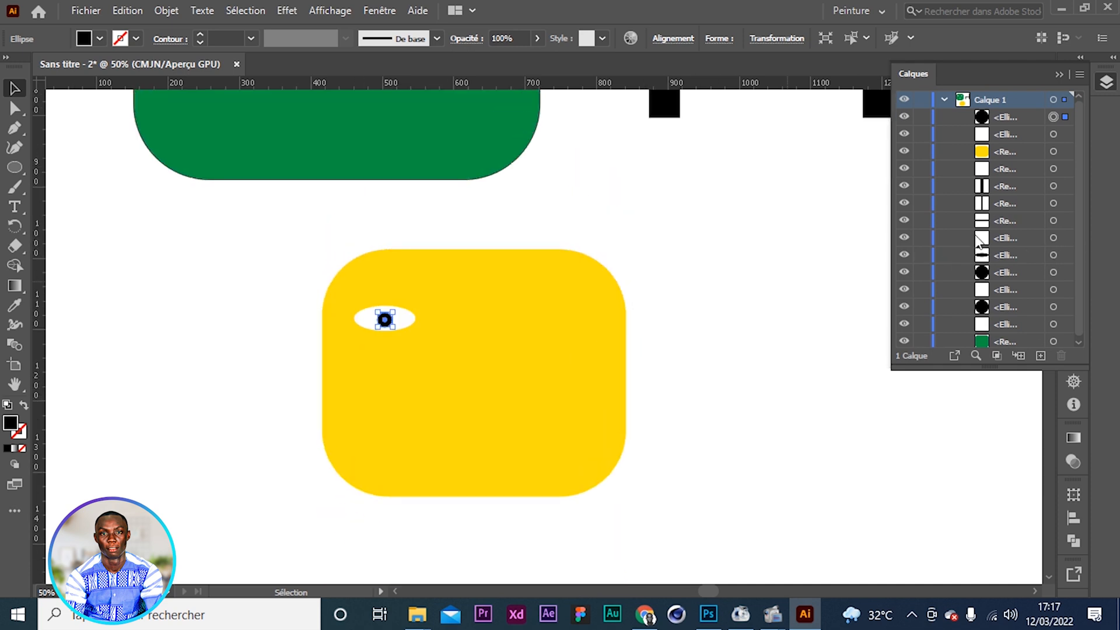
# Step: Select the pupil together with its white ellipse and duplicate them on the opposite side of the yellow face as the second eye
pyautogui.keyDown('shift'); pyautogui.click(1064, 136); pyautogui.keyUp('shift')
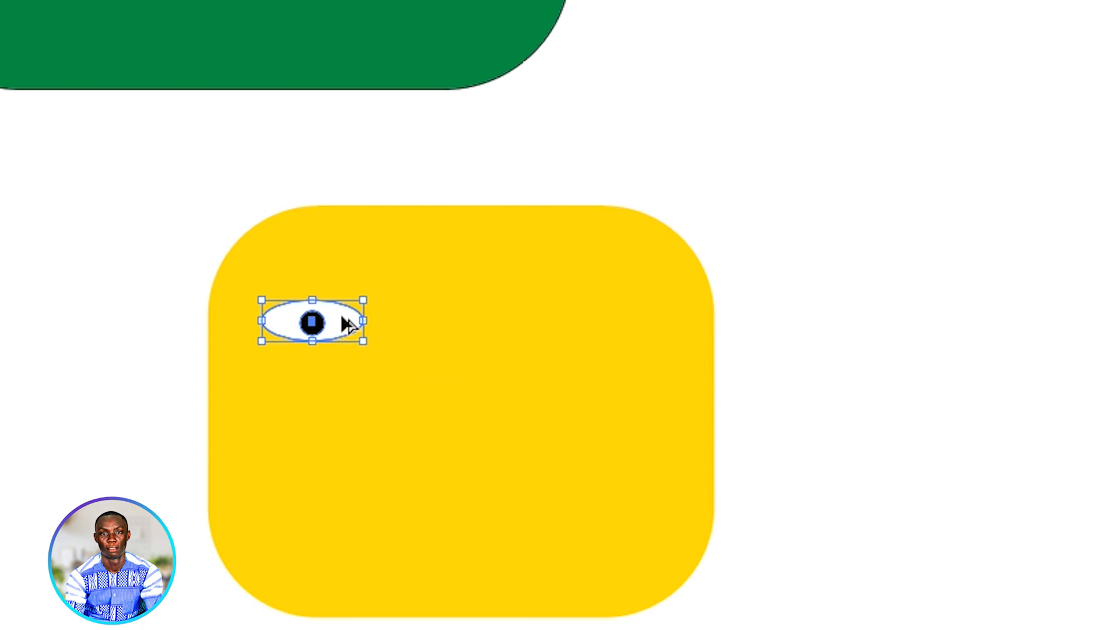
pyautogui.moveTo(342, 316); pyautogui.dragTo(601, 327)
pyautogui.click(791, 387)
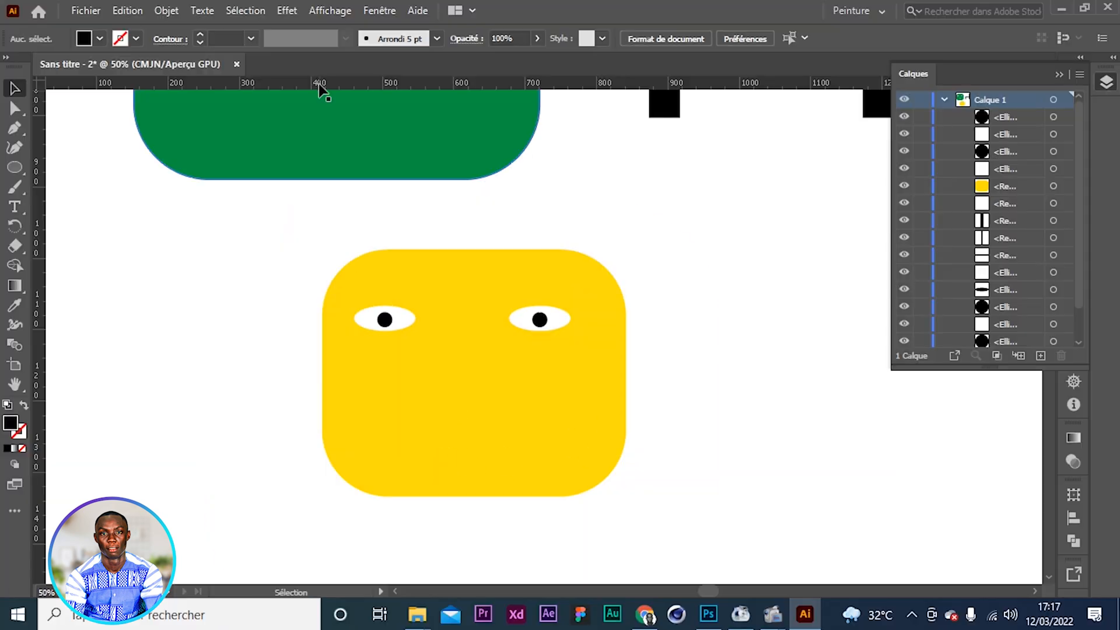
# Step: Place a horizontal guide across the lower part of both eyes and select the first eye's pupil and white ellipse through the layer's objects
pyautogui.moveTo(319, 83); pyautogui.dragTo(357, 328)
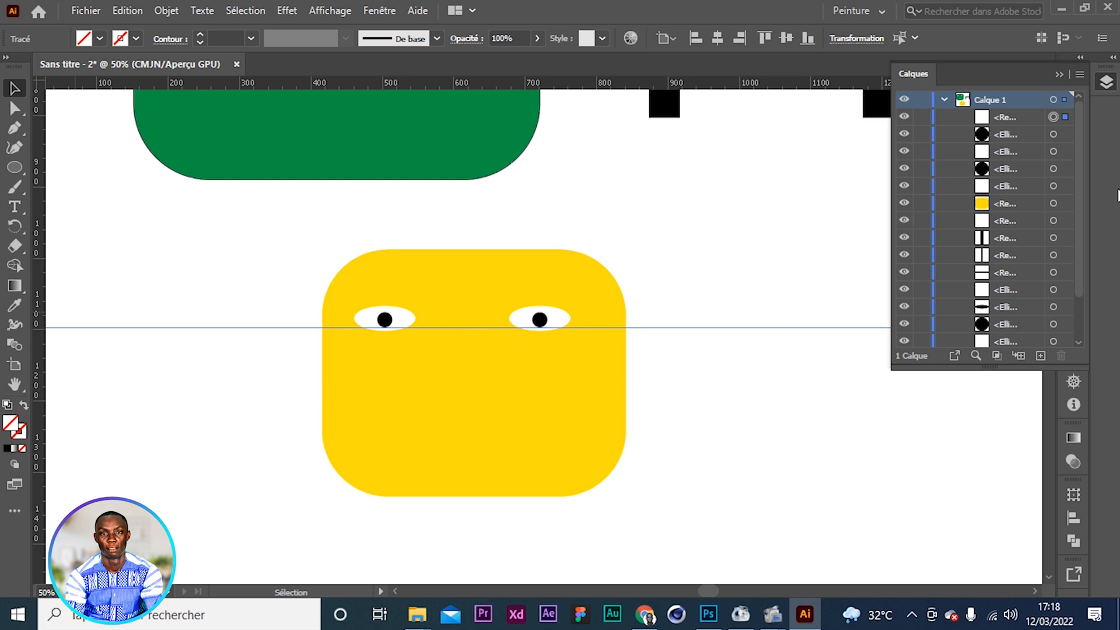
pyautogui.keyDown('shift'); pyautogui.click(1065, 134); pyautogui.keyUp('shift')
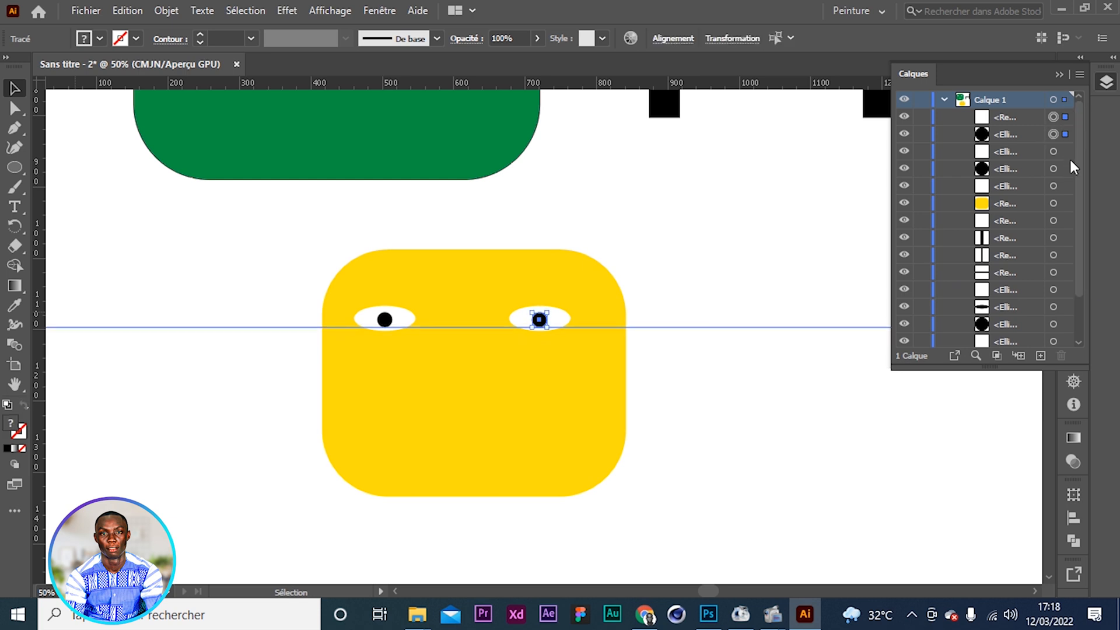
pyautogui.click(1063, 135)
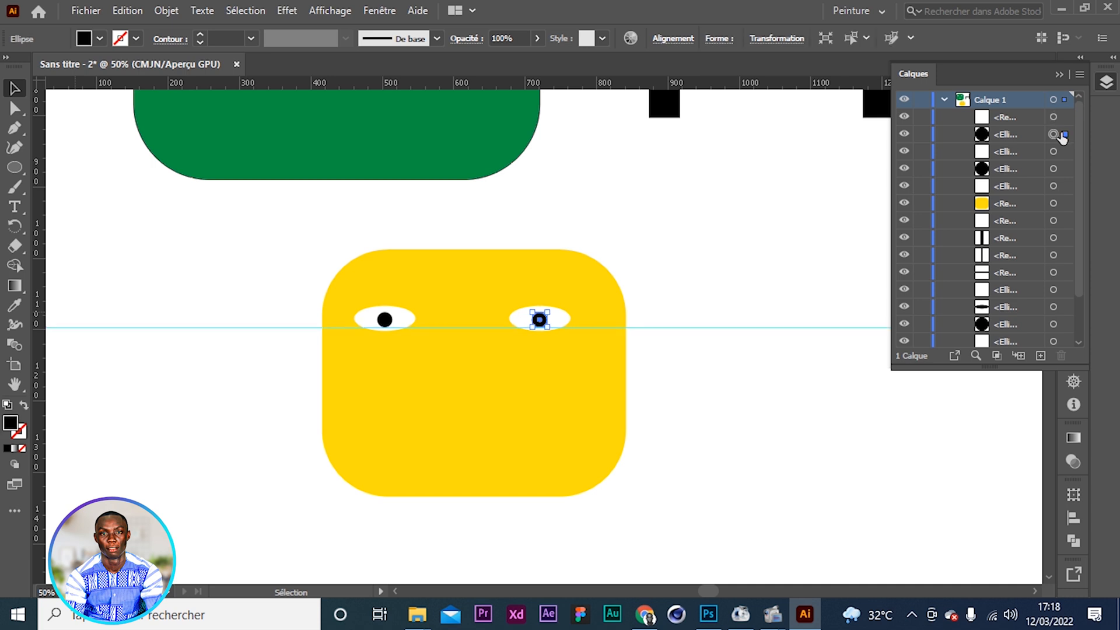
pyautogui.keyDown('shift'); pyautogui.click(1065, 116); pyautogui.keyUp('shift')
pyautogui.click(557, 320)
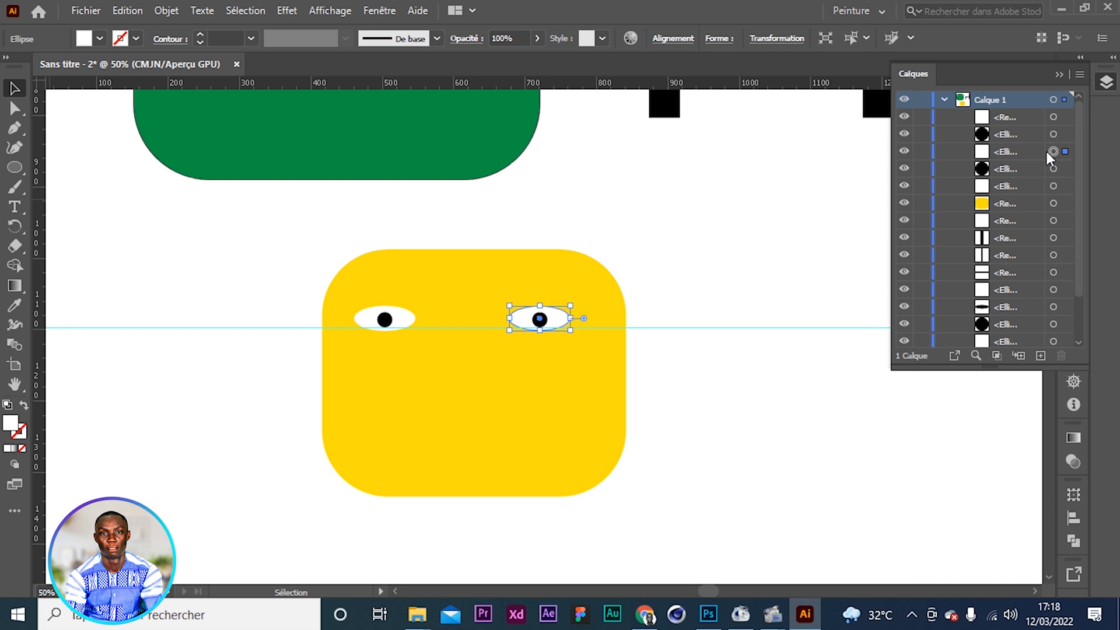
pyautogui.click(1052, 169)
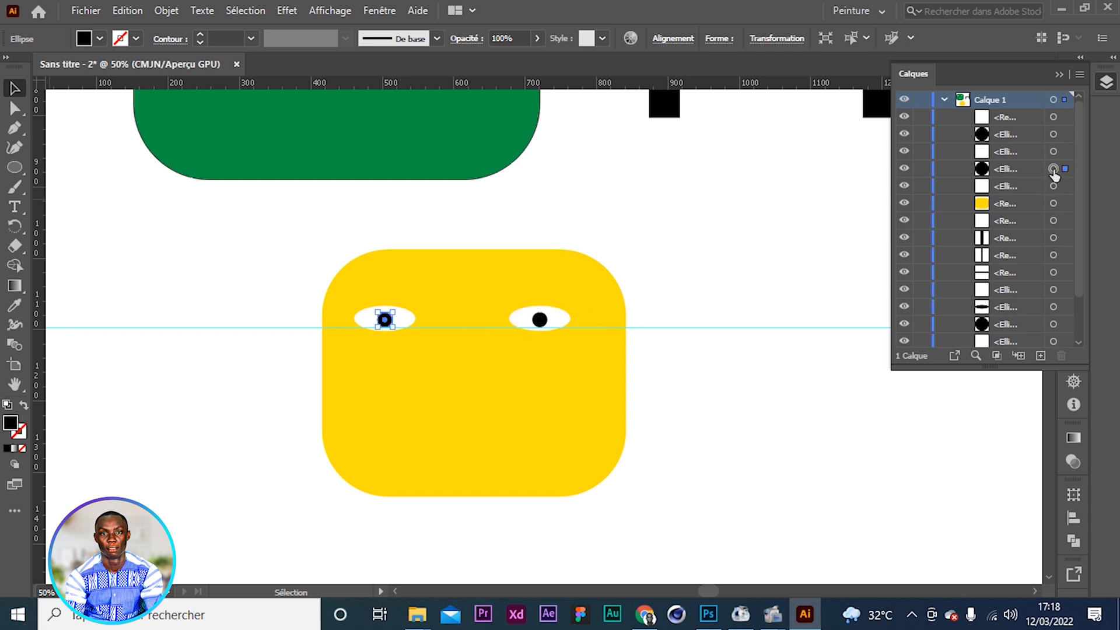
pyautogui.keyDown('shift'); pyautogui.click(1053, 186); pyautogui.keyUp('shift')
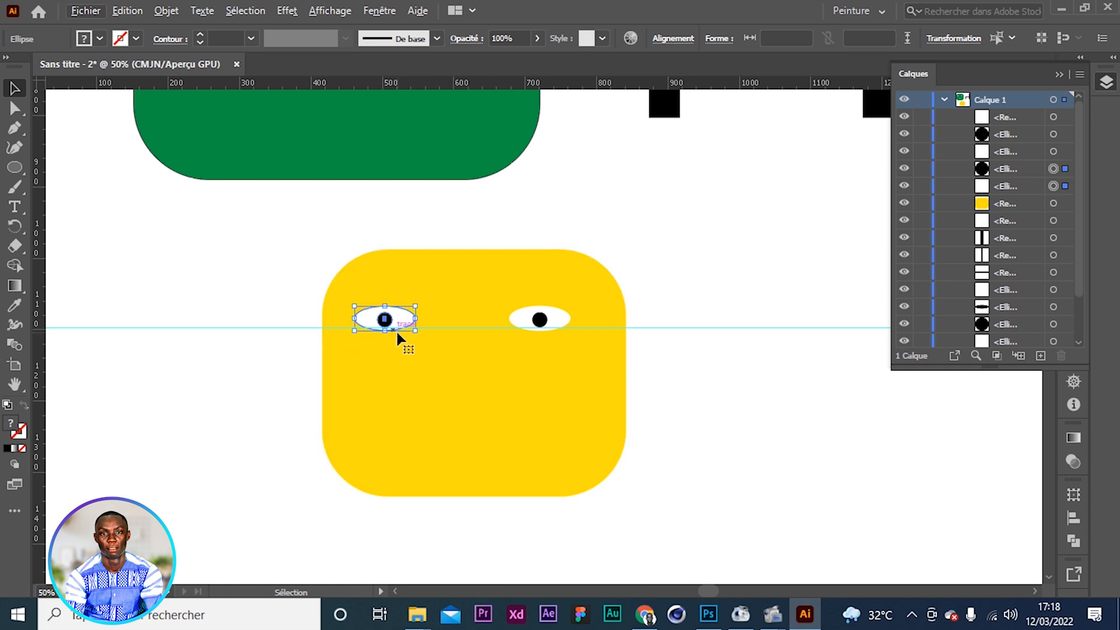
# Step: Draw a flat black ellipse as a mouth and centre it between the eyes in the lower half of the yellow face
pyautogui.scroll(1, 400, 330)
pyautogui.scroll(-4, 397, 331)
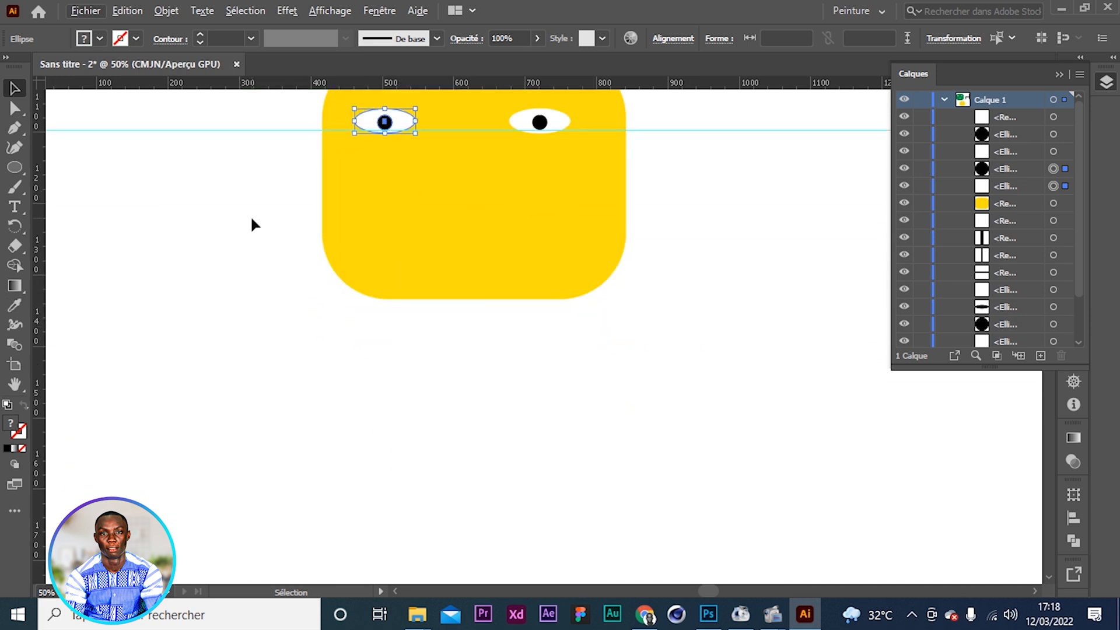
pyautogui.scroll(4, 253, 221)
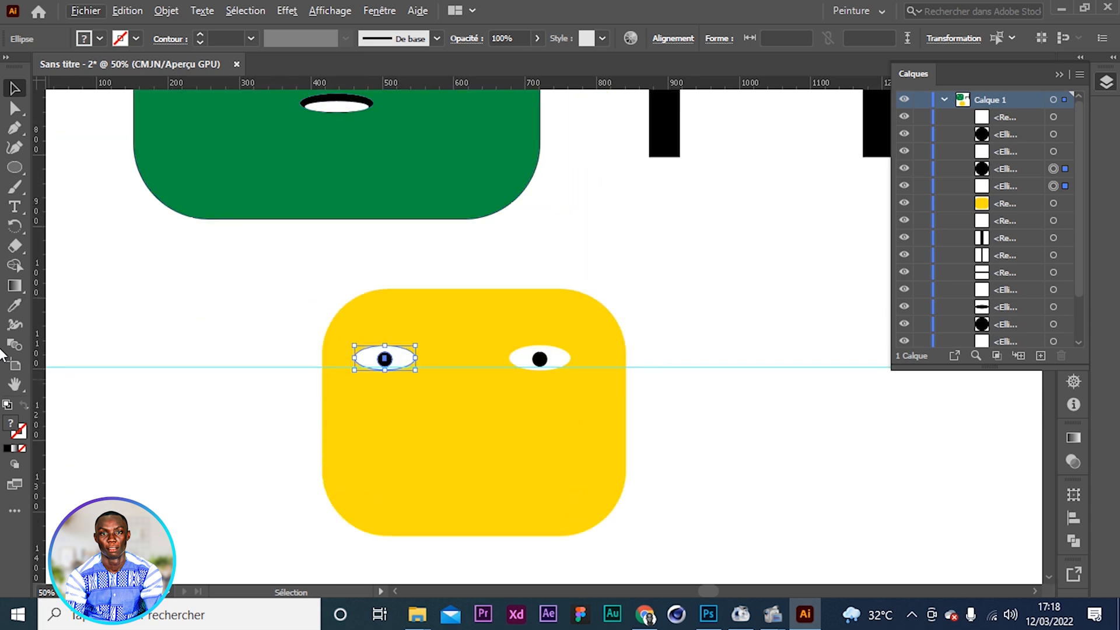
pyautogui.click(15, 167)
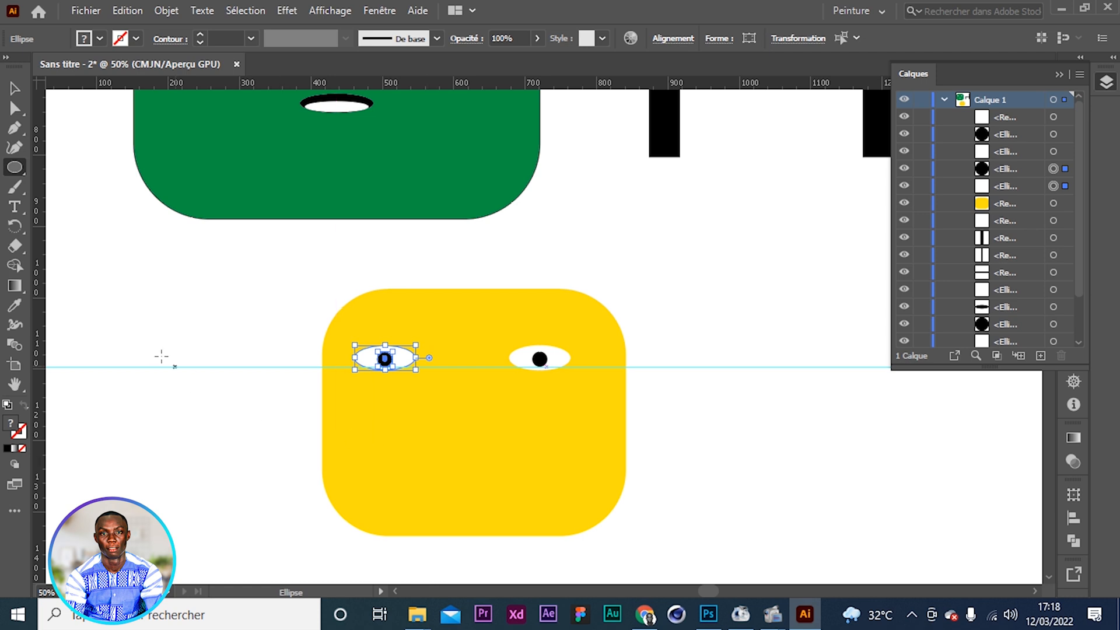
pyautogui.moveTo(447, 470); pyautogui.dragTo(526, 486)
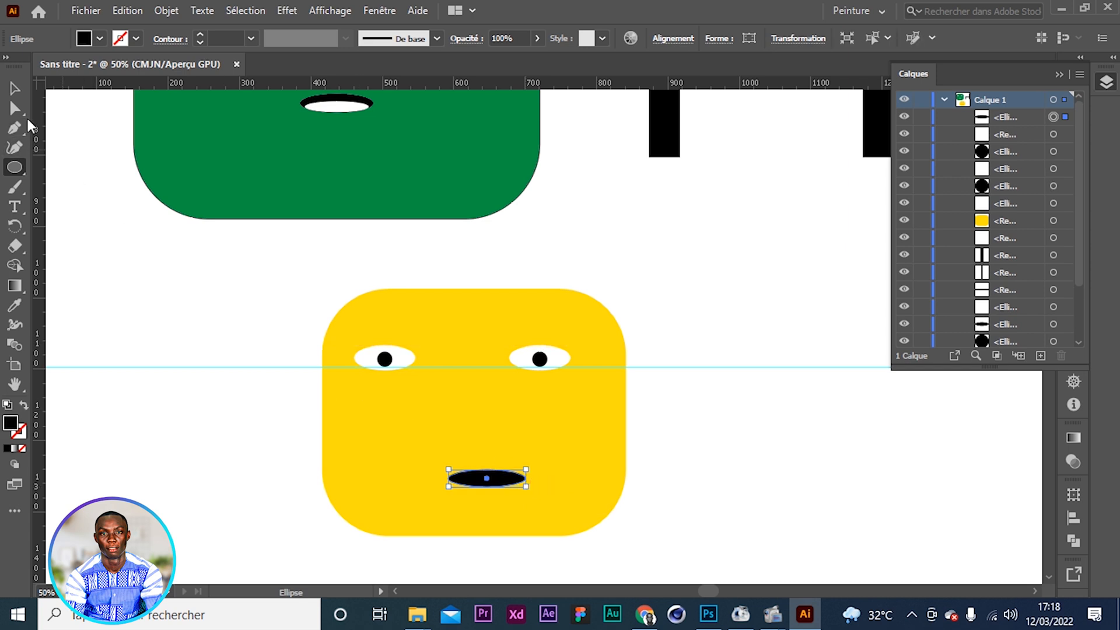
pyautogui.click(15, 88)
pyautogui.moveTo(495, 482)
pyautogui.mouseDown()
pyautogui.moveTo(465, 465)
pyautogui.moveTo(480, 465)
pyautogui.mouseUp()
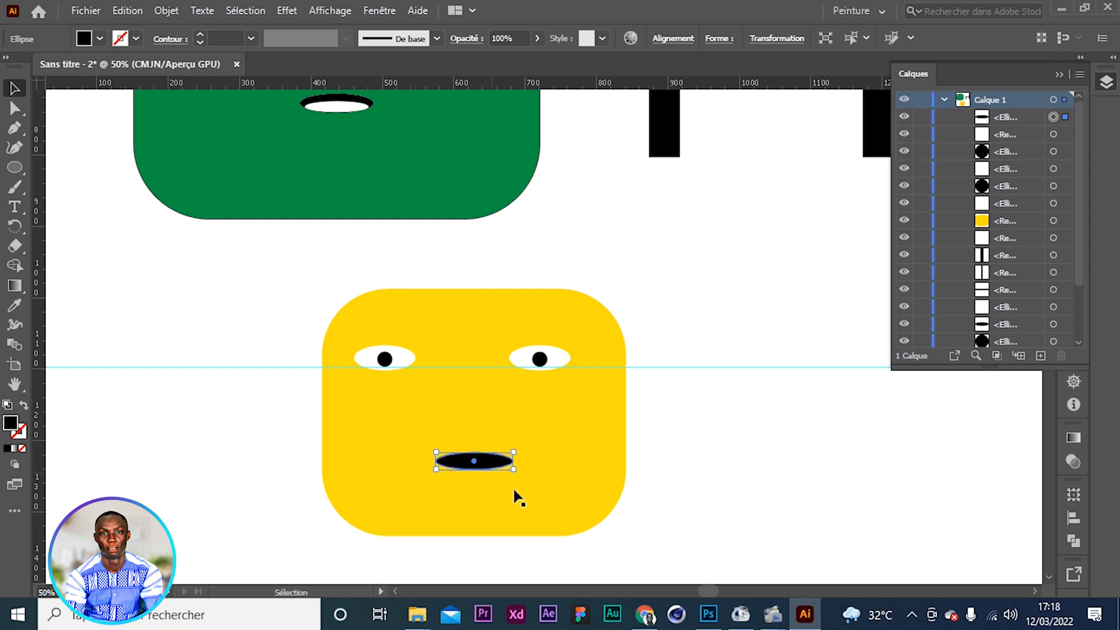
pyautogui.click(652, 493)
pyautogui.click(474, 469)
# Step: Draw a smaller ellipse about 44 by 11 px inside the lower part of the black mouth and fill it white
pyautogui.click(14, 168)
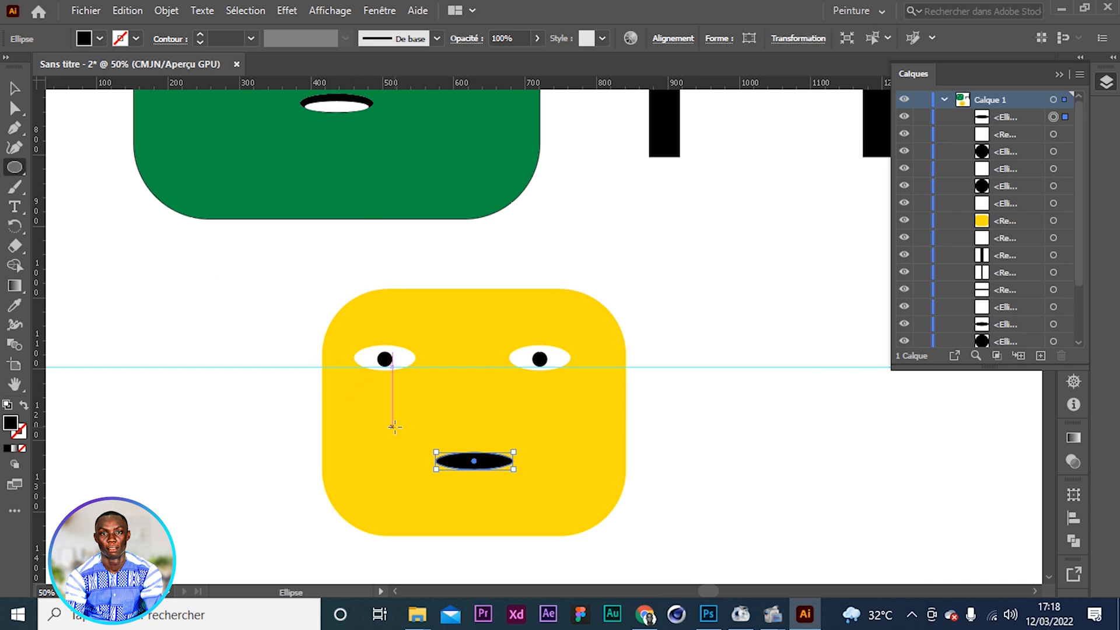
pyautogui.moveTo(461, 459); pyautogui.dragTo(493, 468)
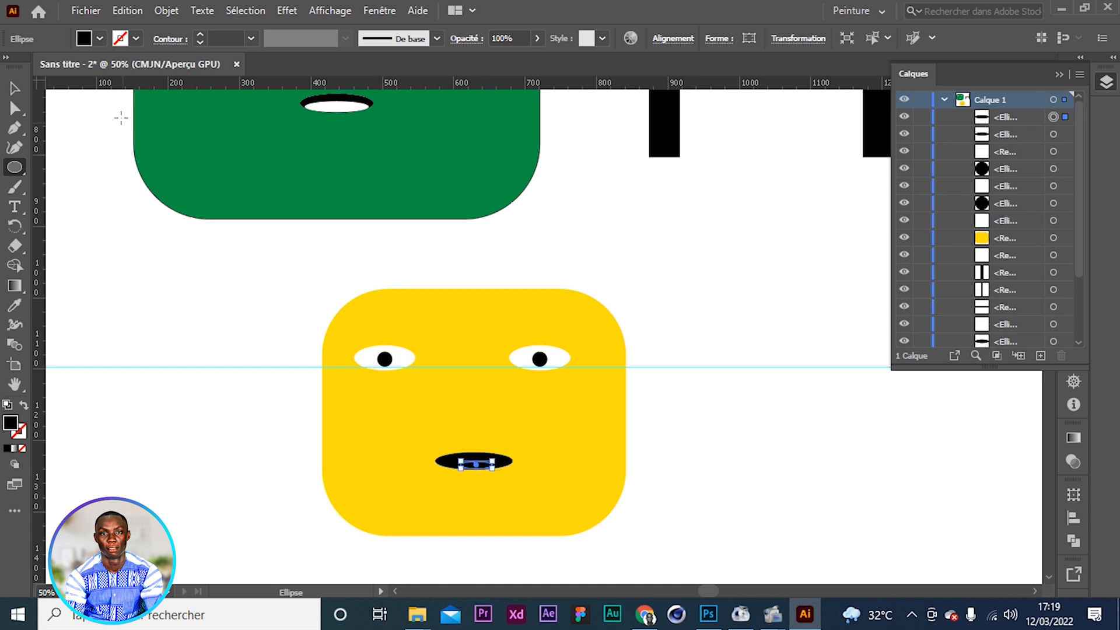
pyautogui.click(100, 40)
pyautogui.click(33, 66)
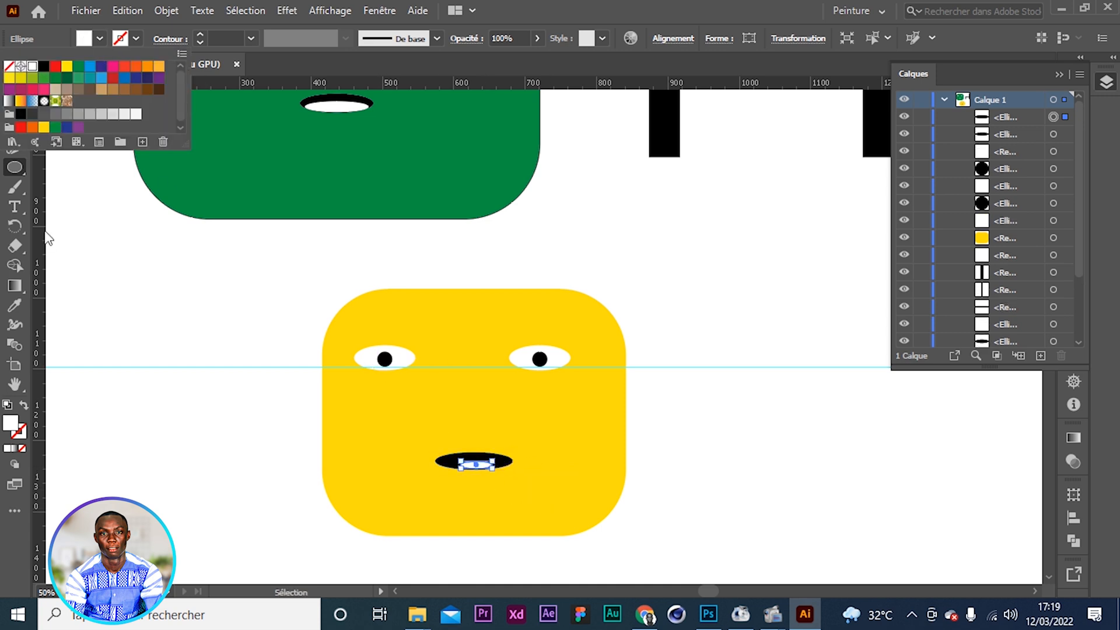
pyautogui.click(122, 433)
pyautogui.click(193, 452)
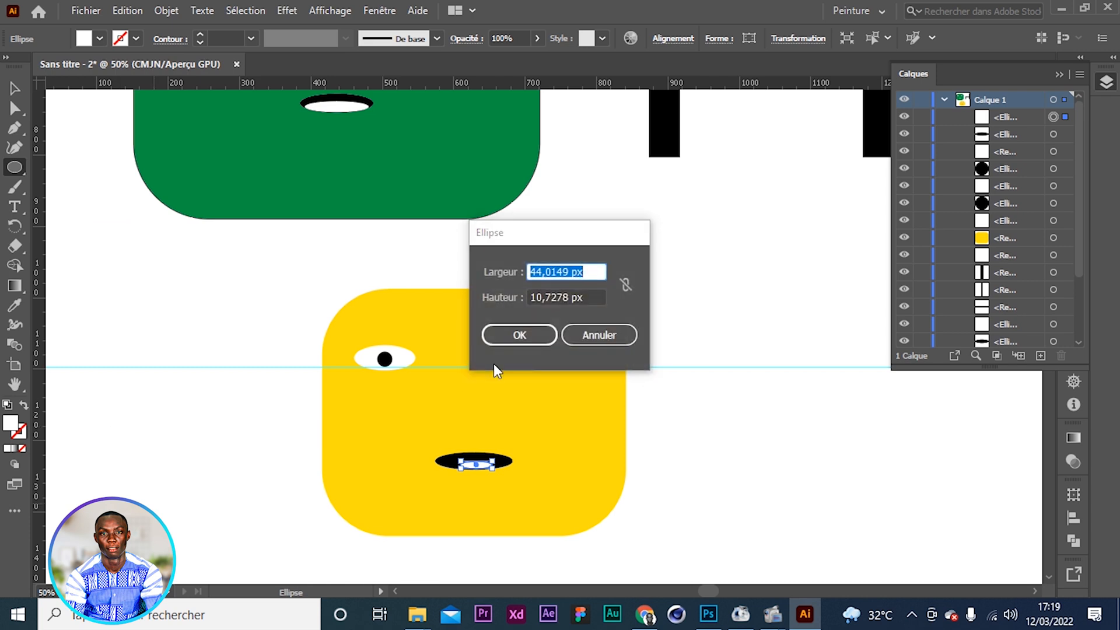
pyautogui.click(595, 334)
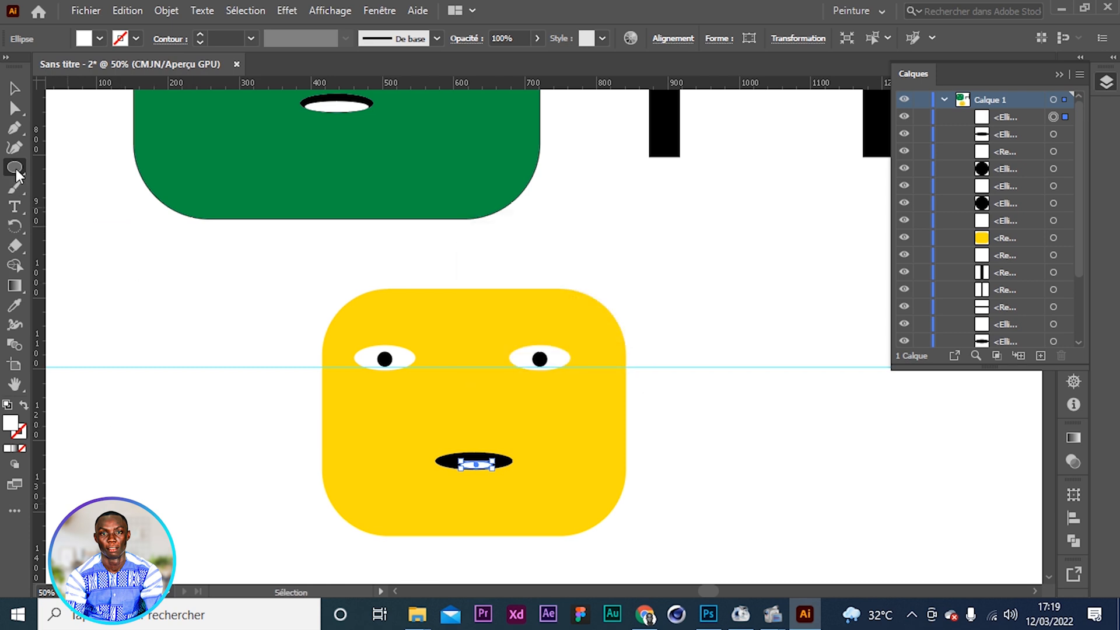
pyautogui.click(503, 302)
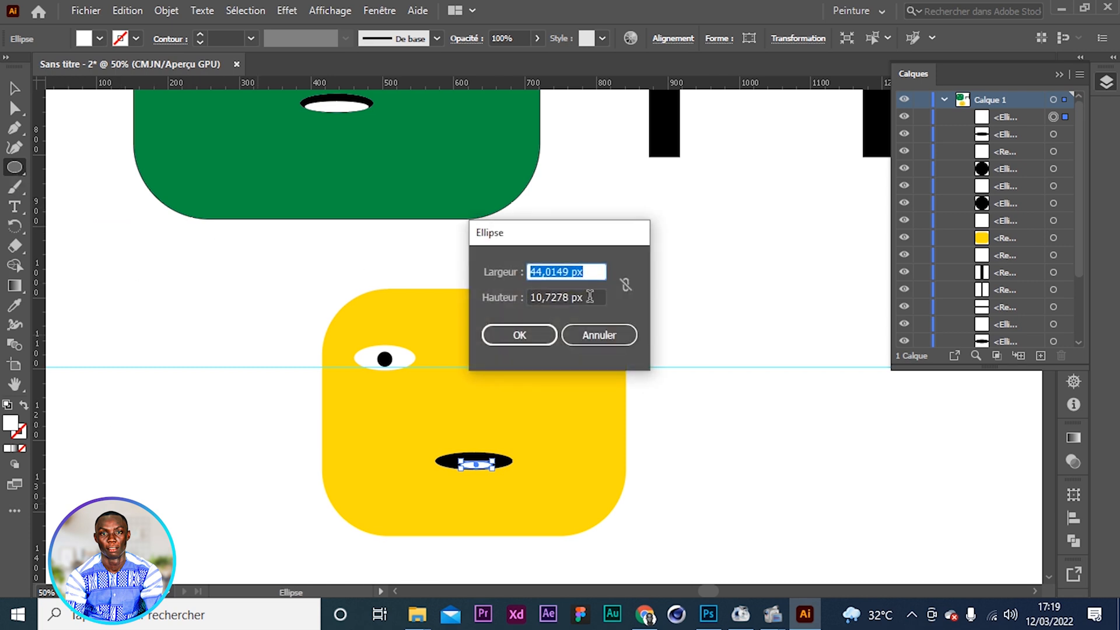
pyautogui.click(598, 335)
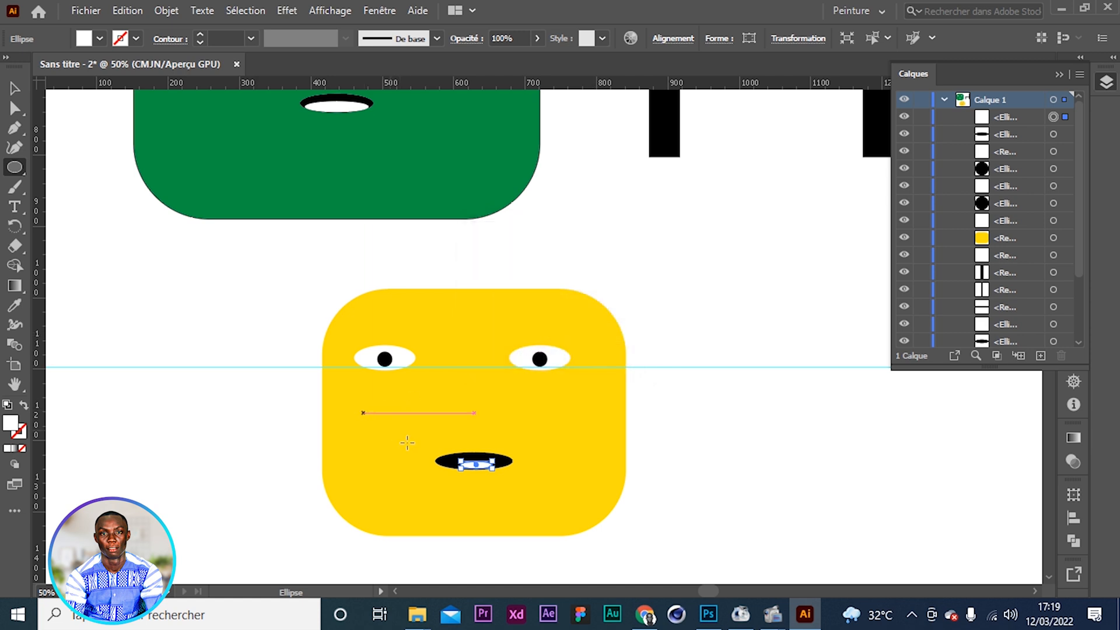
# Step: Widen the white ellipse on both sides to about 77 px so it fills the lower part of the black mouth
pyautogui.click(15, 89)
pyautogui.click(291, 426)
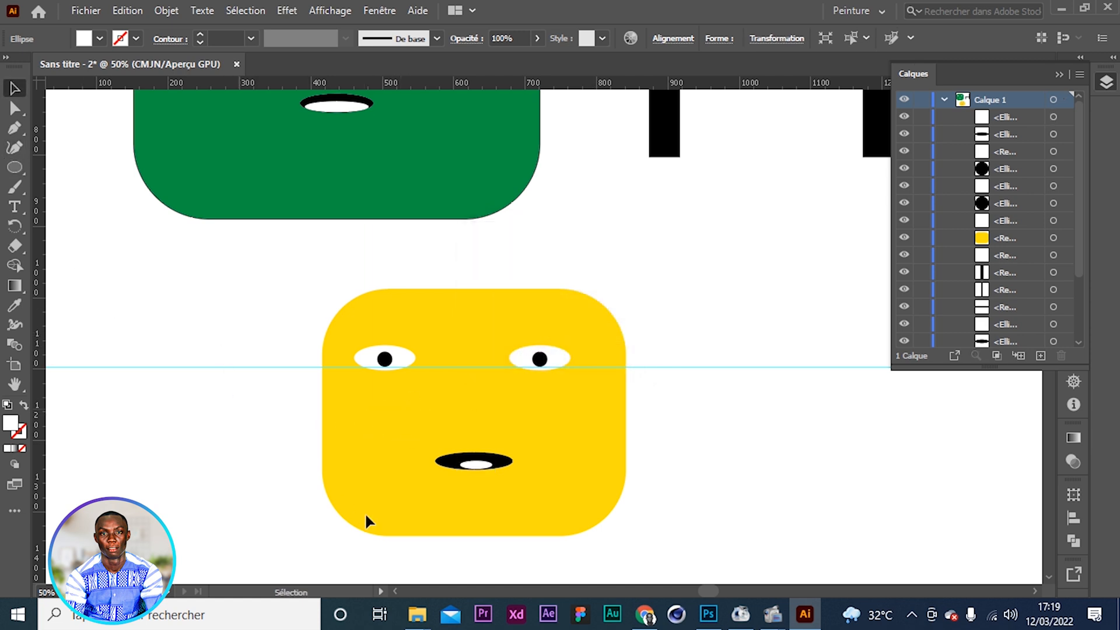
pyautogui.click(481, 465)
pyautogui.hotkey('ctrl', '+')
pyautogui.hotkey('ctrl', '+')
pyautogui.hotkey('ctrl', '+')
pyautogui.hotkey('ctrl', '+')
pyautogui.hotkey('ctrl', '+')
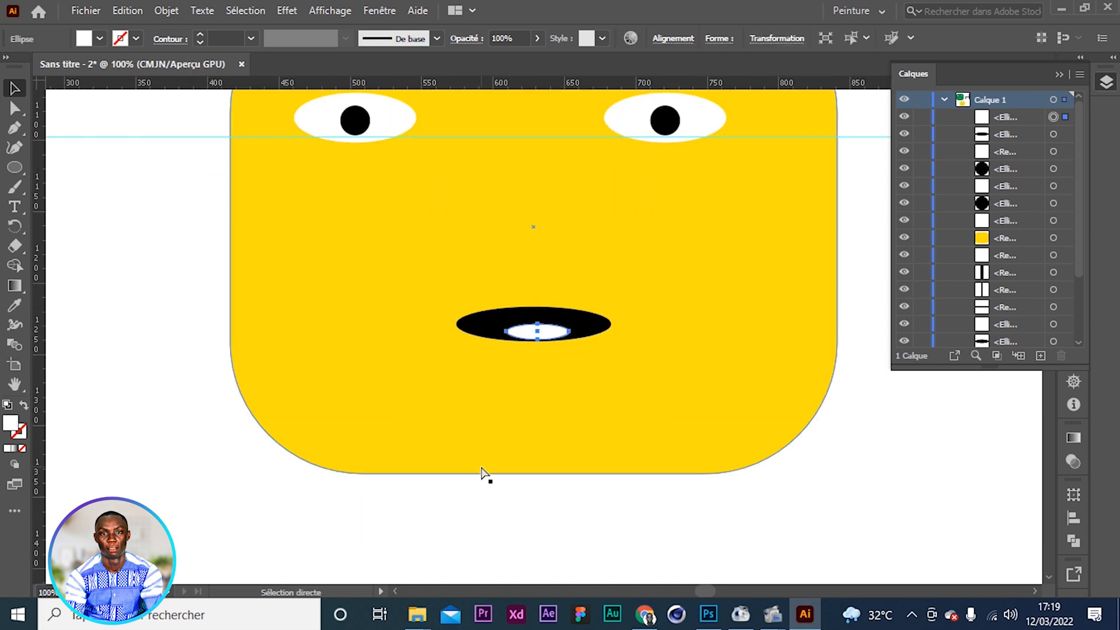
pyautogui.moveTo(441, 330); pyautogui.dragTo(350, 330)
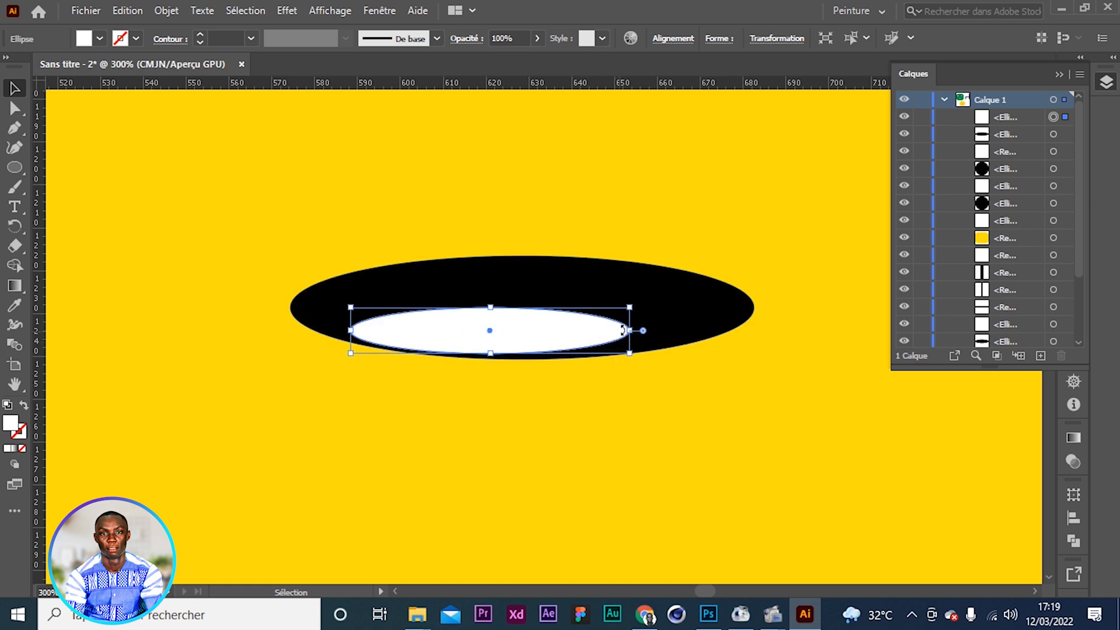
pyautogui.moveTo(629, 330); pyautogui.dragTo(679, 331)
pyautogui.click(566, 443)
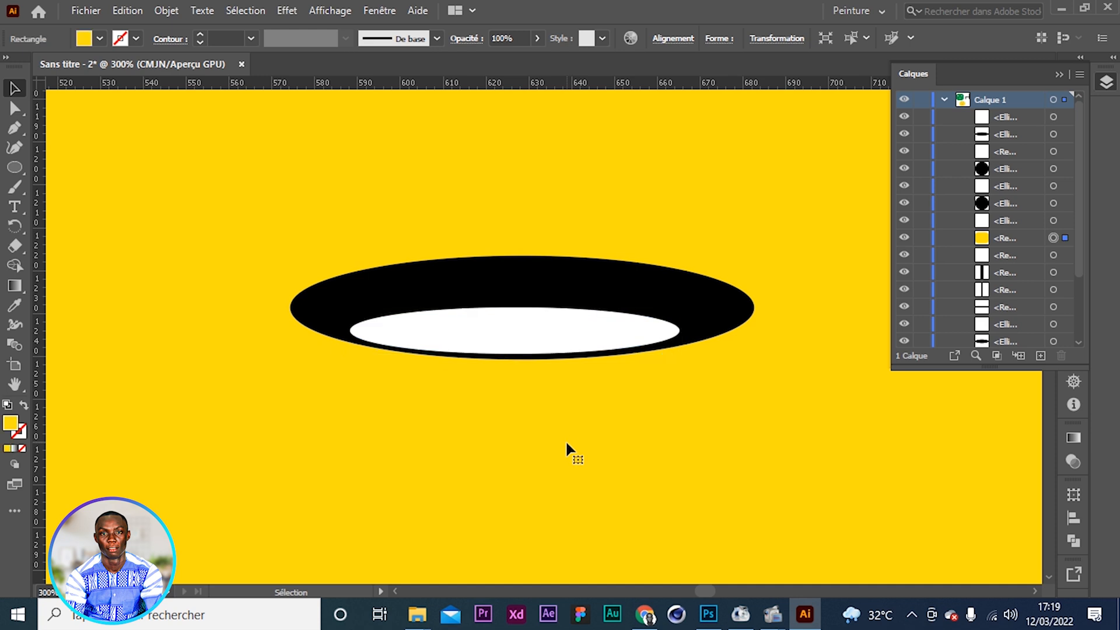
# Step: Select the yellow face rectangle and nudge it horizontally until it is centred behind the two eyes
pyautogui.hotkey('ctrl', '-')
pyautogui.hotkey('ctrl', '-')
pyautogui.hotkey('ctrl', '-')
pyautogui.hotkey('ctrl', '-')
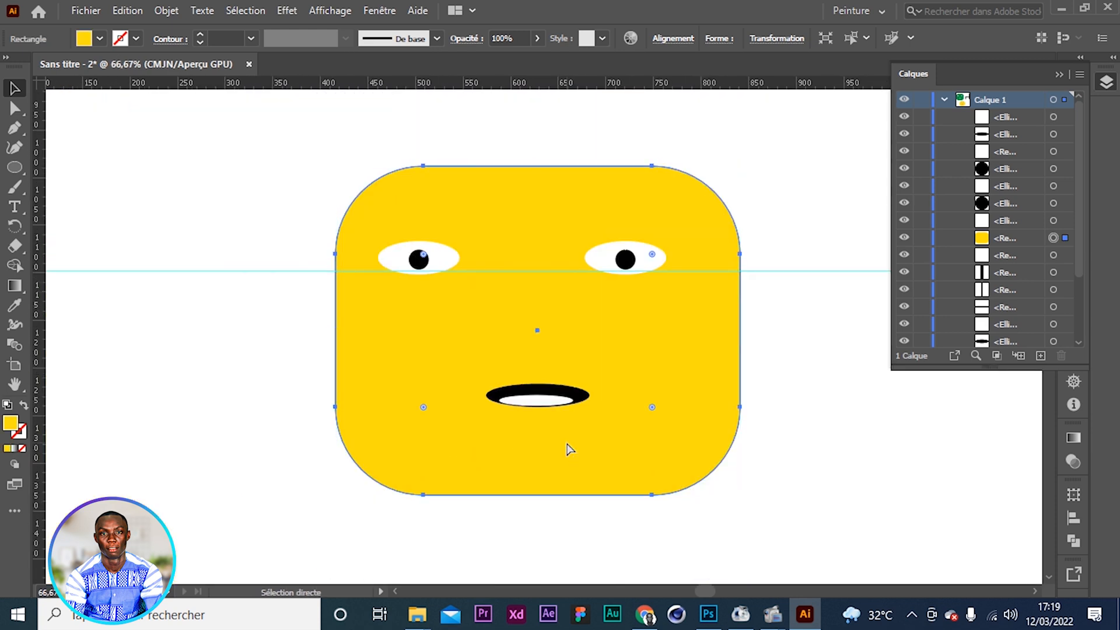
pyautogui.hotkey('ctrl', '-')
pyautogui.press('v')
pyautogui.hotkey('ctrl', 'shift', 'a')
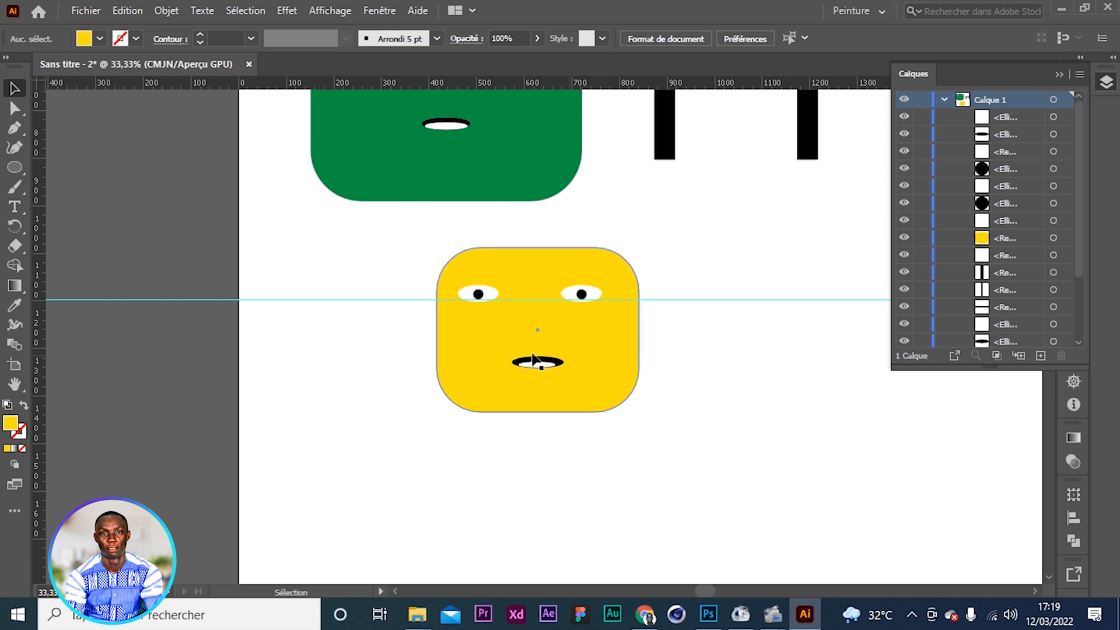
pyautogui.click(478, 294)
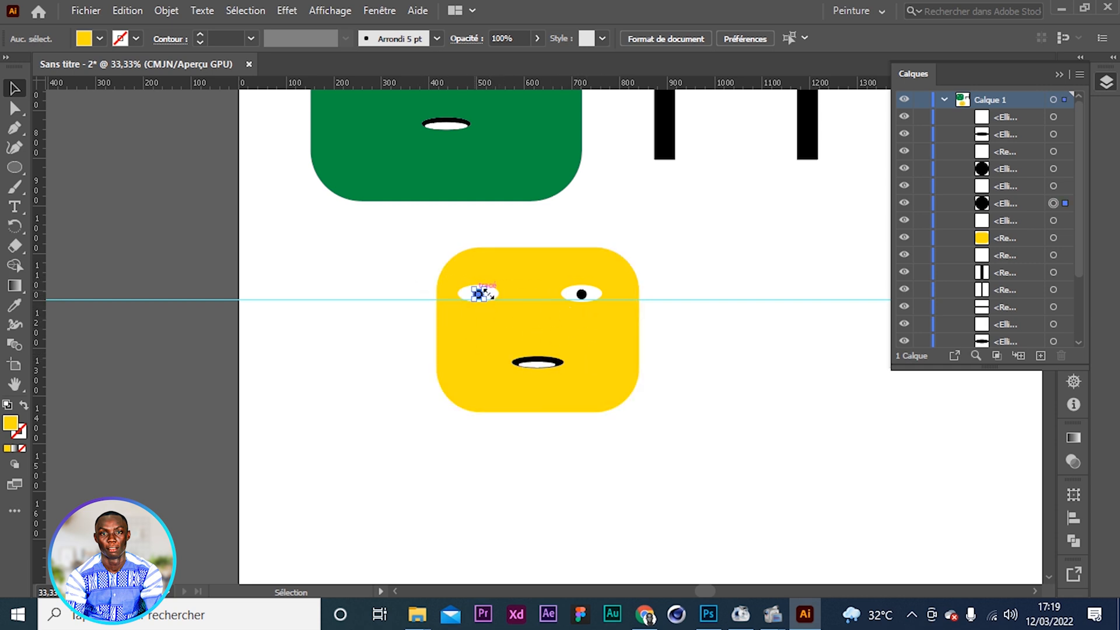
pyautogui.click(590, 346)
pyautogui.press('Left')
pyautogui.press('Left')
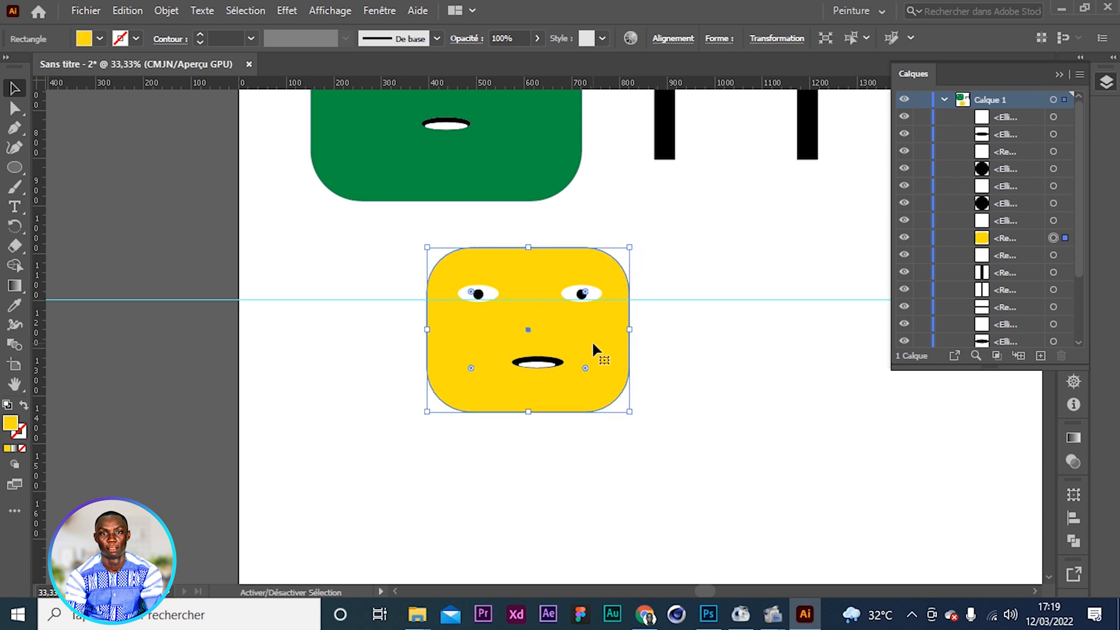
pyautogui.press('Right')
pyautogui.press('Right')
pyautogui.press('Right')
pyautogui.press('Right')
# Step: Select all parts of the yellow face together with the guide and move them beneath the green face
pyautogui.click(653, 368)
pyautogui.moveTo(422, 271); pyautogui.dragTo(701, 405)
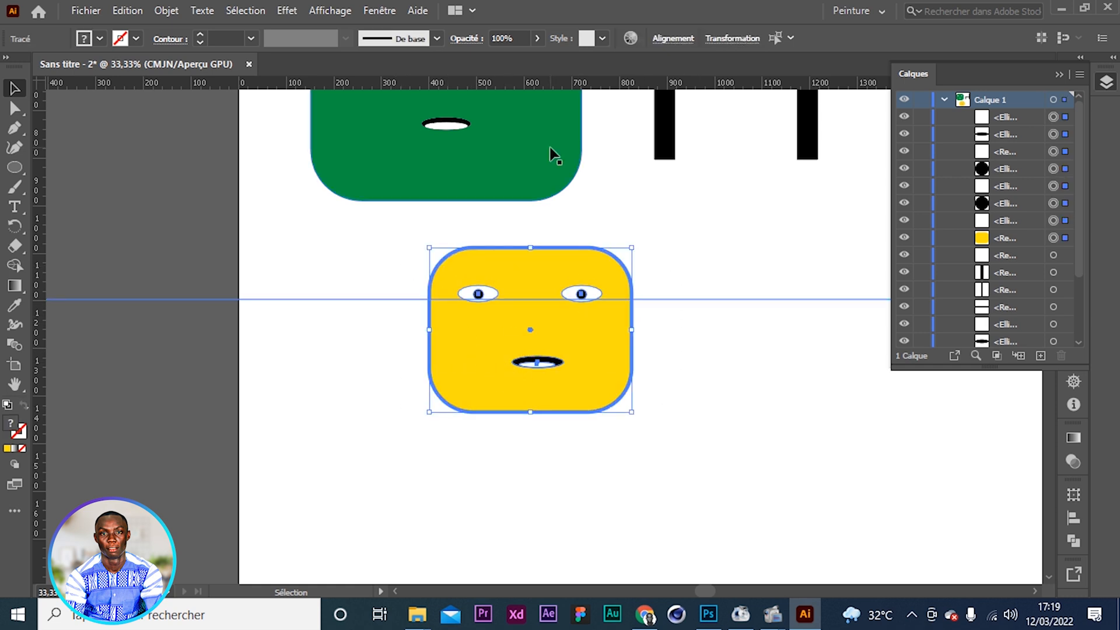
pyautogui.click(672, 39)
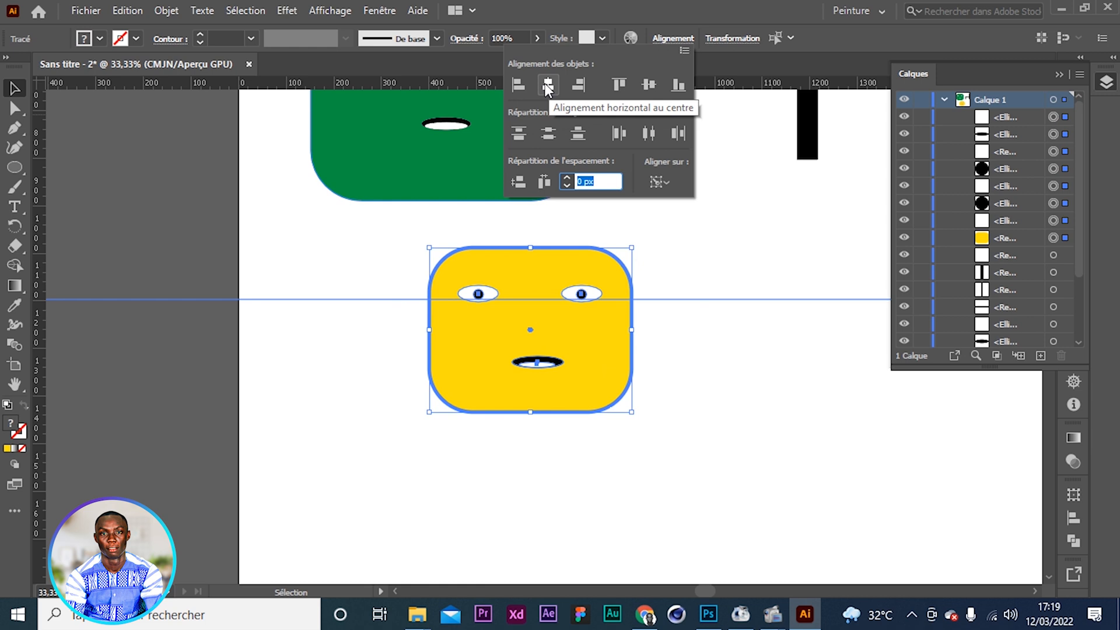
pyautogui.press('Escape')
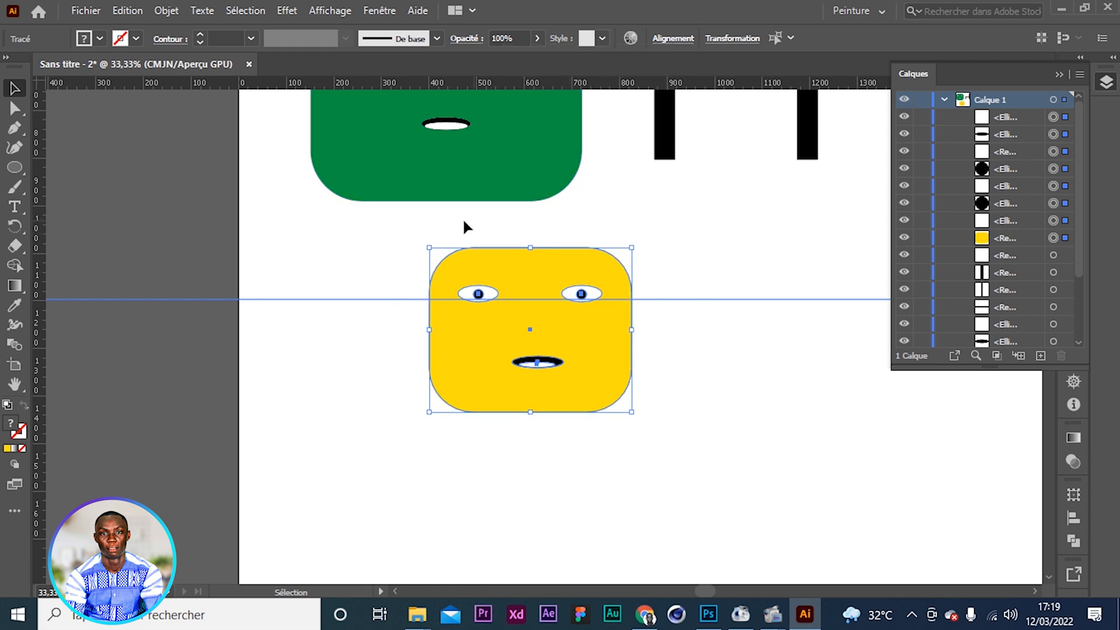
pyautogui.moveTo(570, 337); pyautogui.dragTo(446, 347)
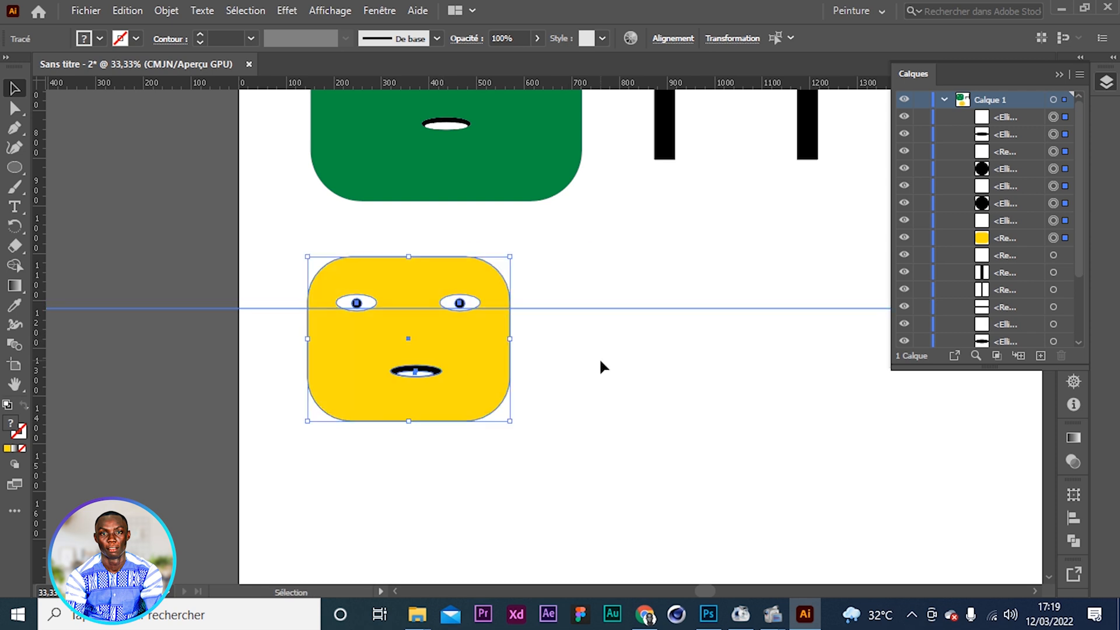
# Step: Draw three black rectangles beside the yellow face as a chair: a seat about 325 px long, a tall back upright and a short front leg
pyautogui.scroll(6, 591, 224)
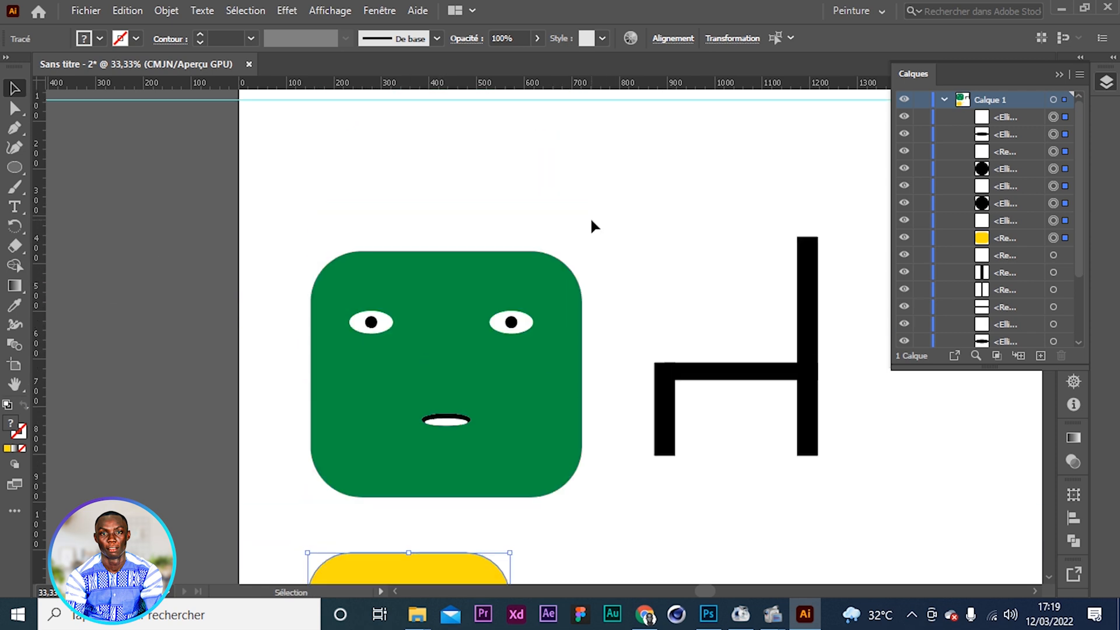
pyautogui.scroll(-4, 590, 216)
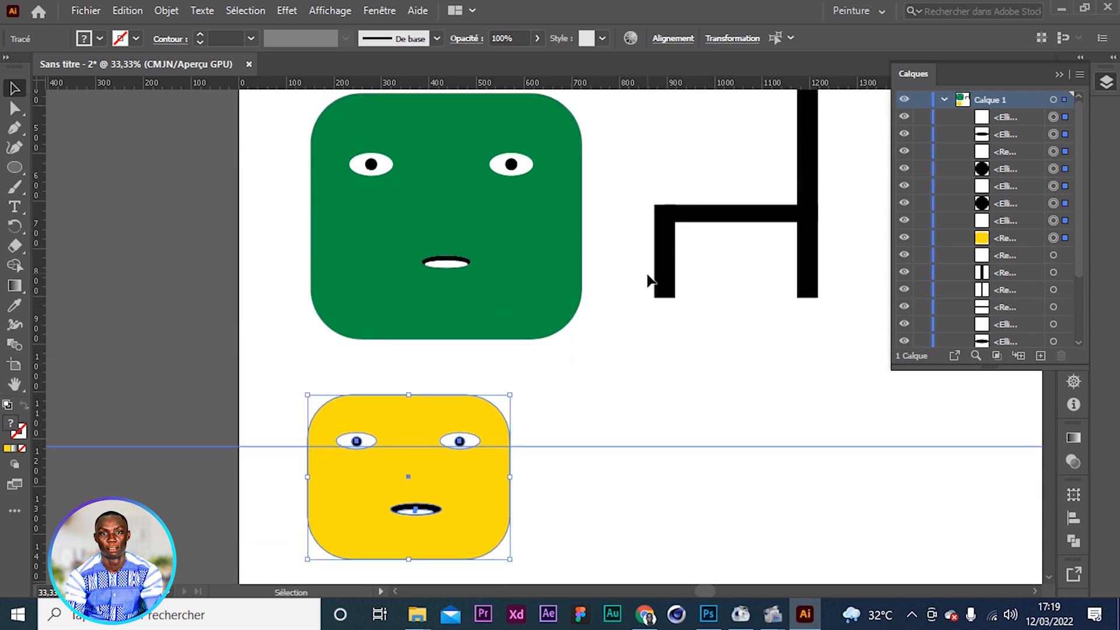
pyautogui.click(775, 218)
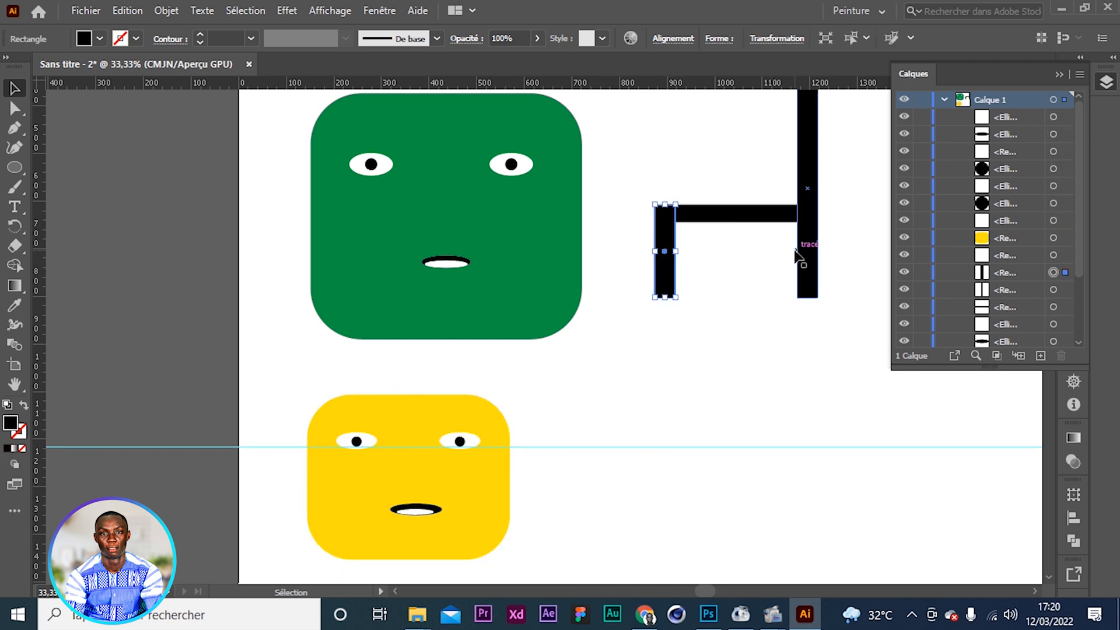
pyautogui.scroll(-3, 702, 413)
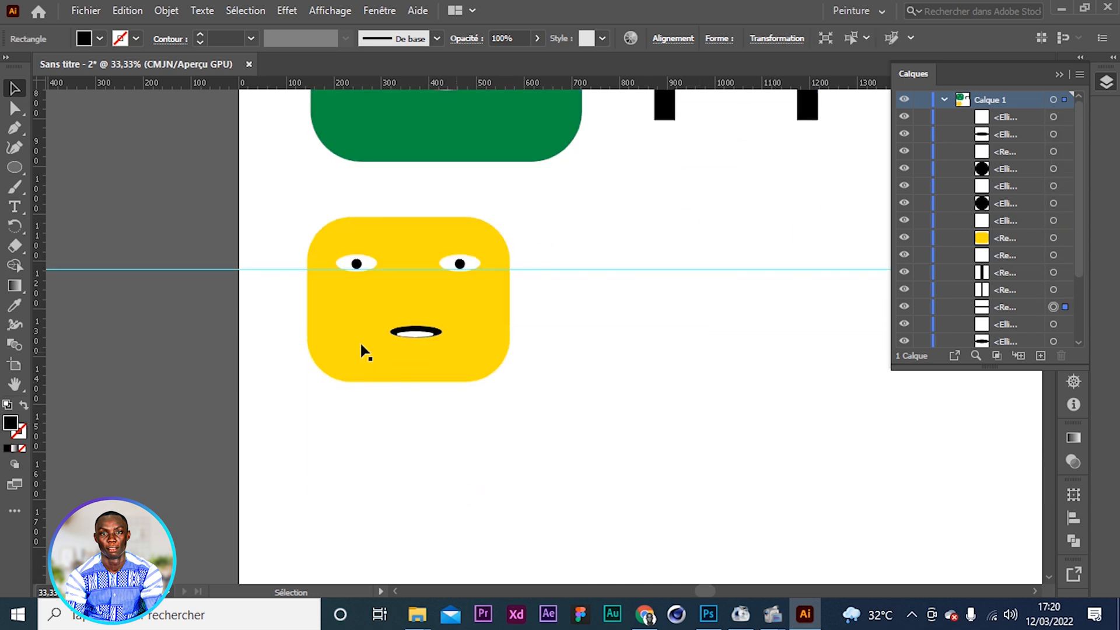
pyautogui.moveTo(9, 171); pyautogui.dragTo(74, 165)
pyautogui.moveTo(586, 255); pyautogui.dragTo(741, 271)
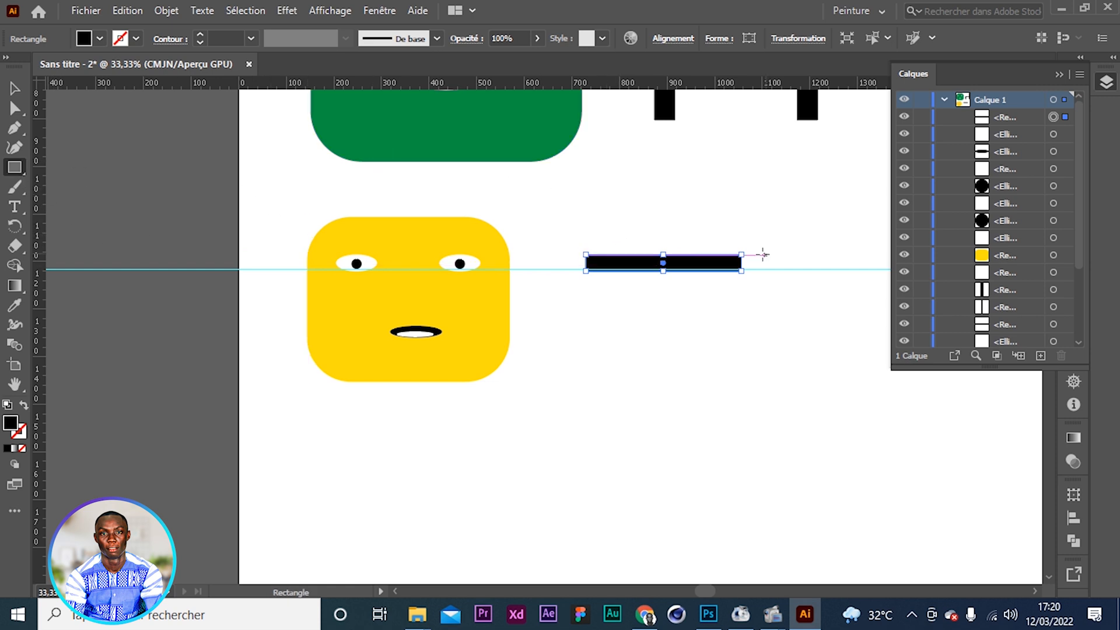
pyautogui.moveTo(737, 150); pyautogui.dragTo(754, 311)
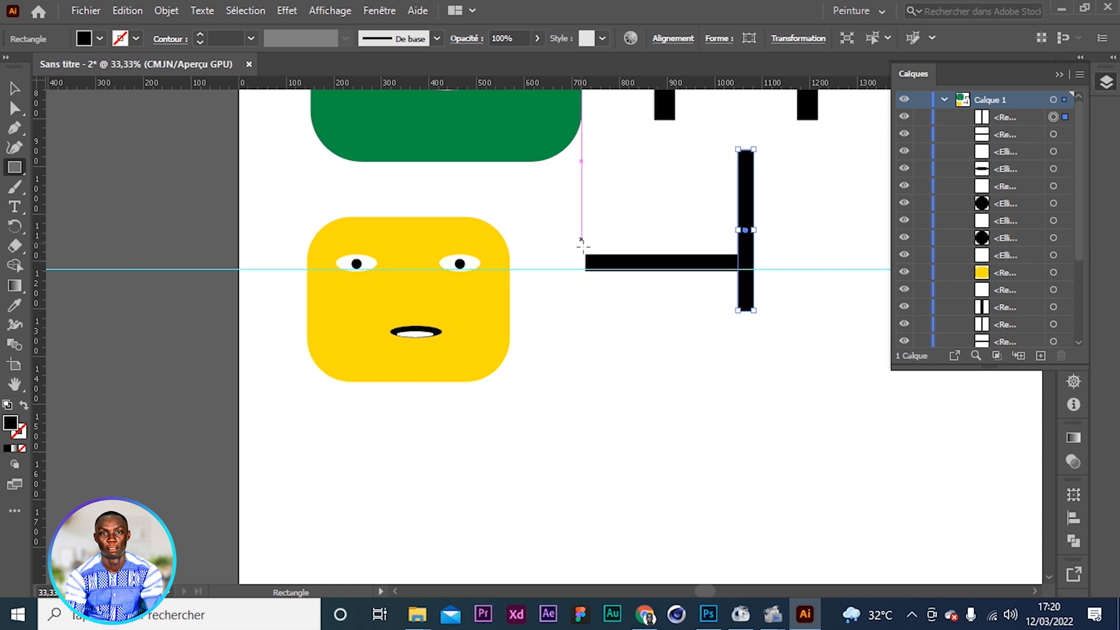
pyautogui.moveTo(574, 250); pyautogui.dragTo(590, 311)
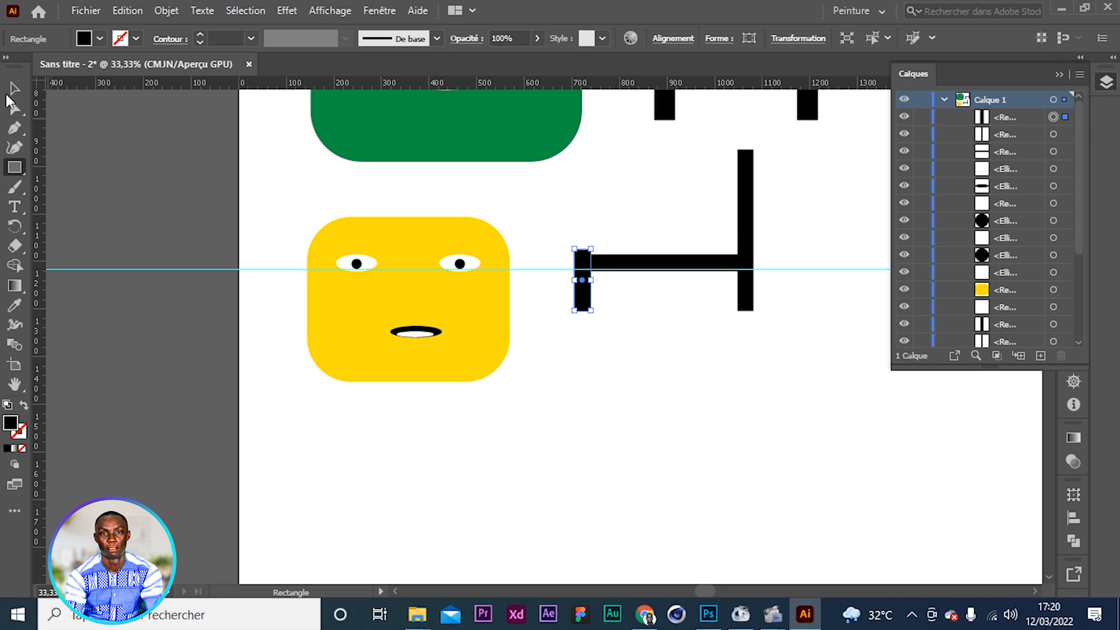
# Step: Extend the new chair's front leg downward to about 267 px tall and its back upright to about 487 px
pyautogui.click(13, 91)
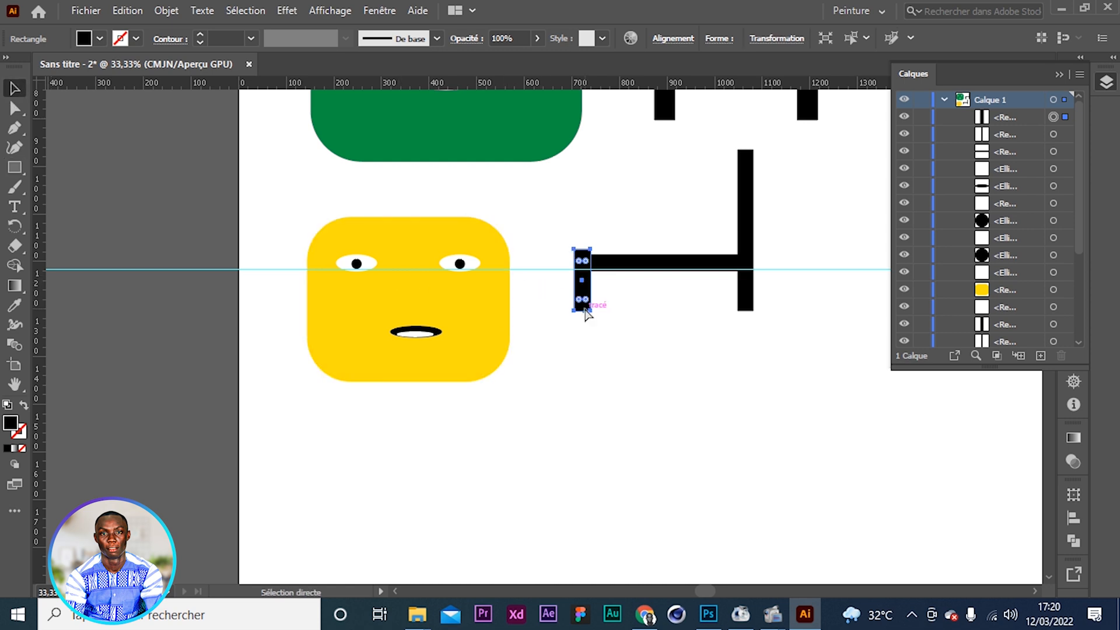
pyautogui.hotkey('ctrl', '+')
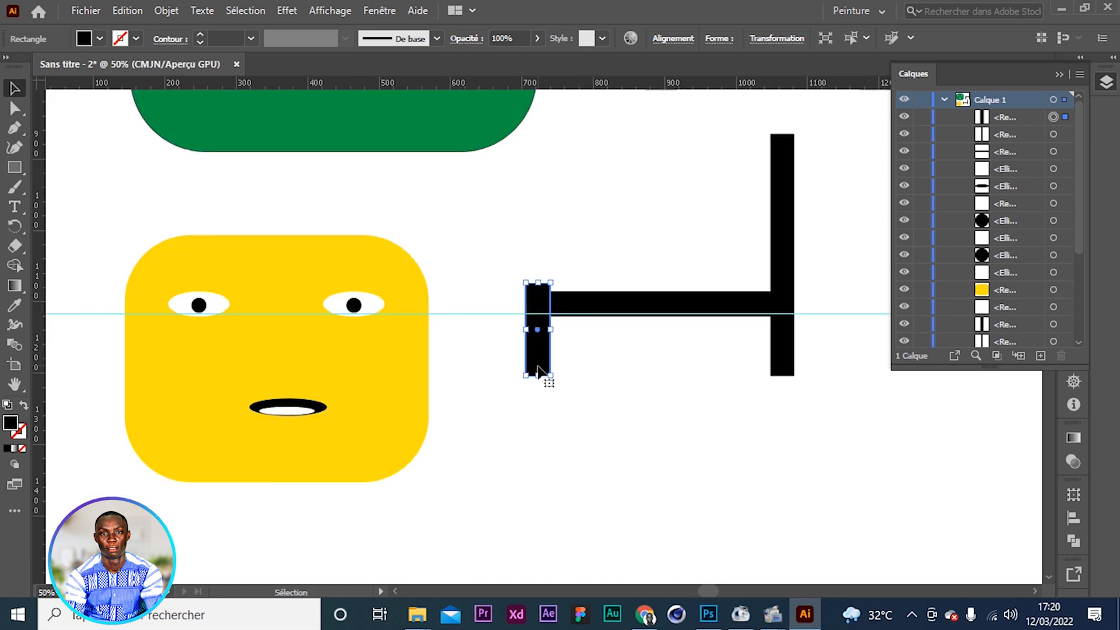
pyautogui.moveTo(537, 375); pyautogui.dragTo(545, 473)
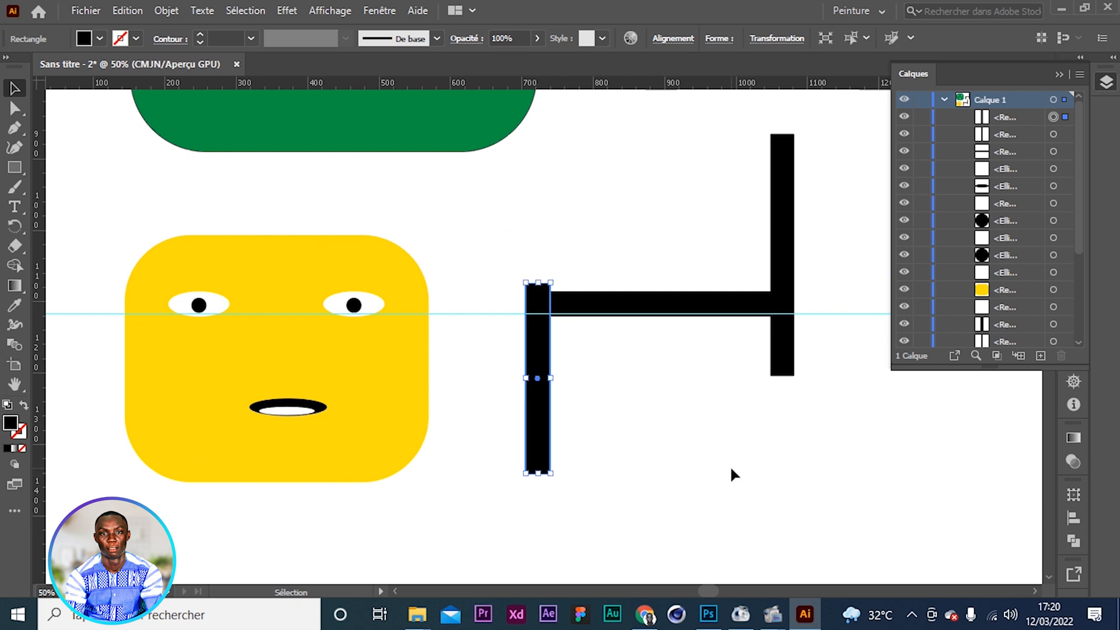
pyautogui.click(787, 374)
pyautogui.moveTo(782, 376); pyautogui.dragTo(788, 482)
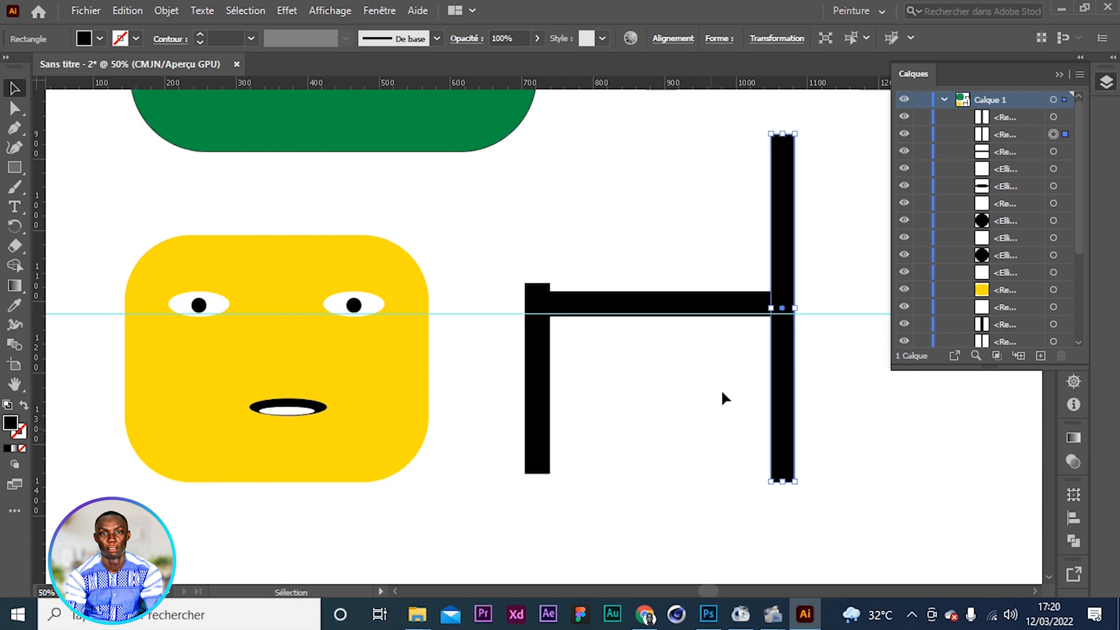
# Step: Trim the front leg's top flush with the seat, then shorten the seat and shift the leg inward to its new end
pyautogui.click(570, 307)
pyautogui.click(533, 358)
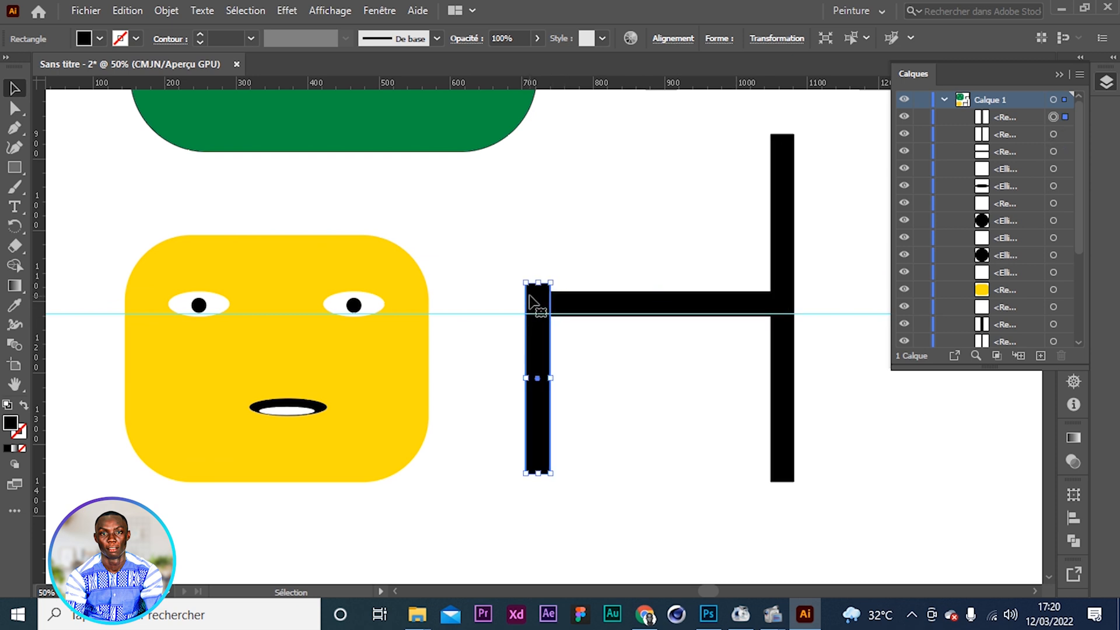
pyautogui.moveTo(537, 282); pyautogui.dragTo(537, 297)
pyautogui.click(586, 253)
pyautogui.click(596, 300)
pyautogui.moveTo(543, 303); pyautogui.dragTo(598, 302)
pyautogui.moveTo(529, 314); pyautogui.dragTo(585, 311)
pyautogui.click(655, 368)
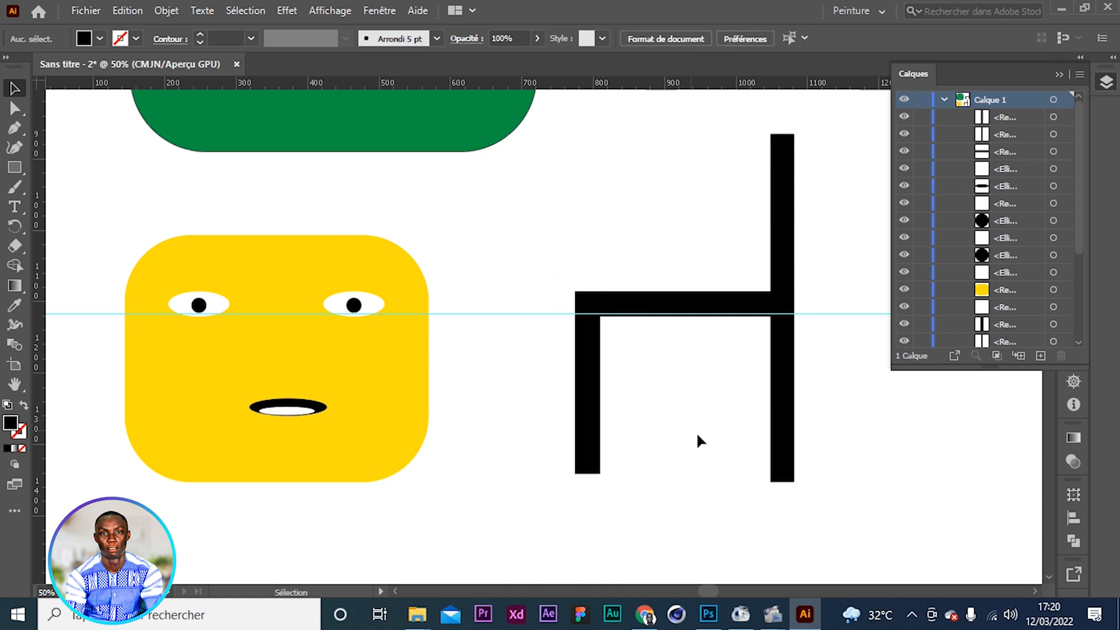
# Step: Move the horizontal guide to the yellow face's bottom edge and extend the chair's front leg down to it
pyautogui.hotkey('ctrl', '-')
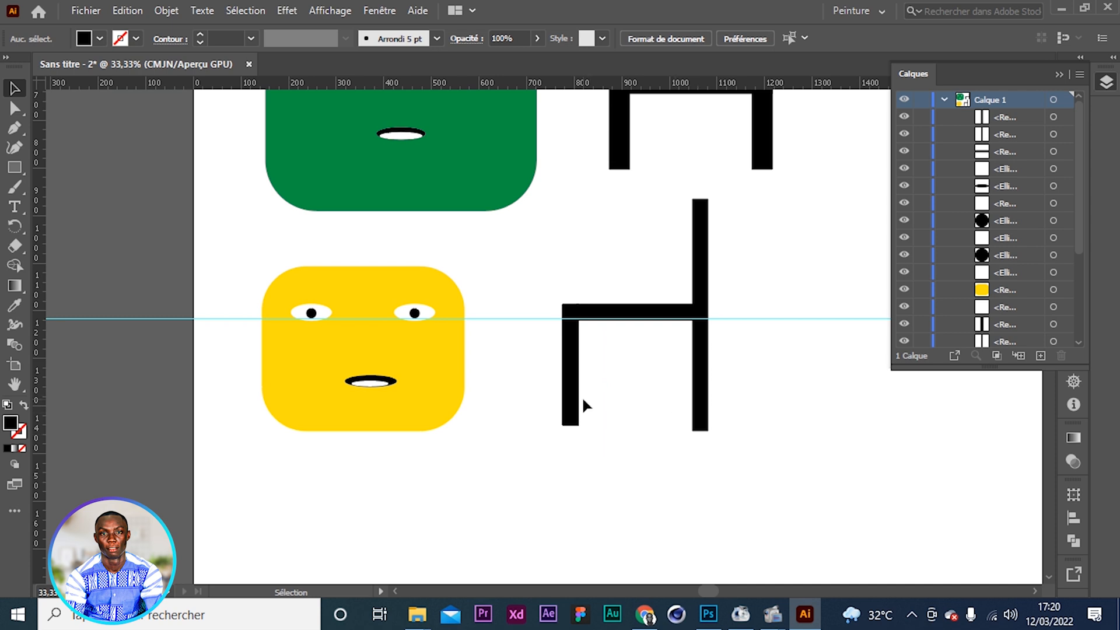
pyautogui.moveTo(493, 319); pyautogui.dragTo(486, 431)
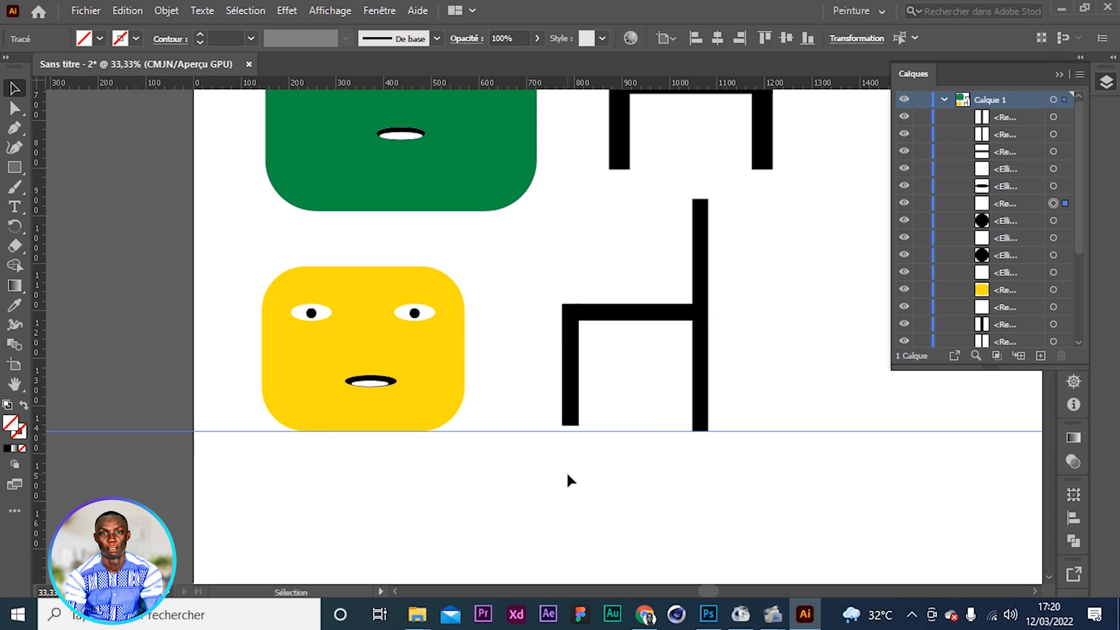
pyautogui.click(571, 421)
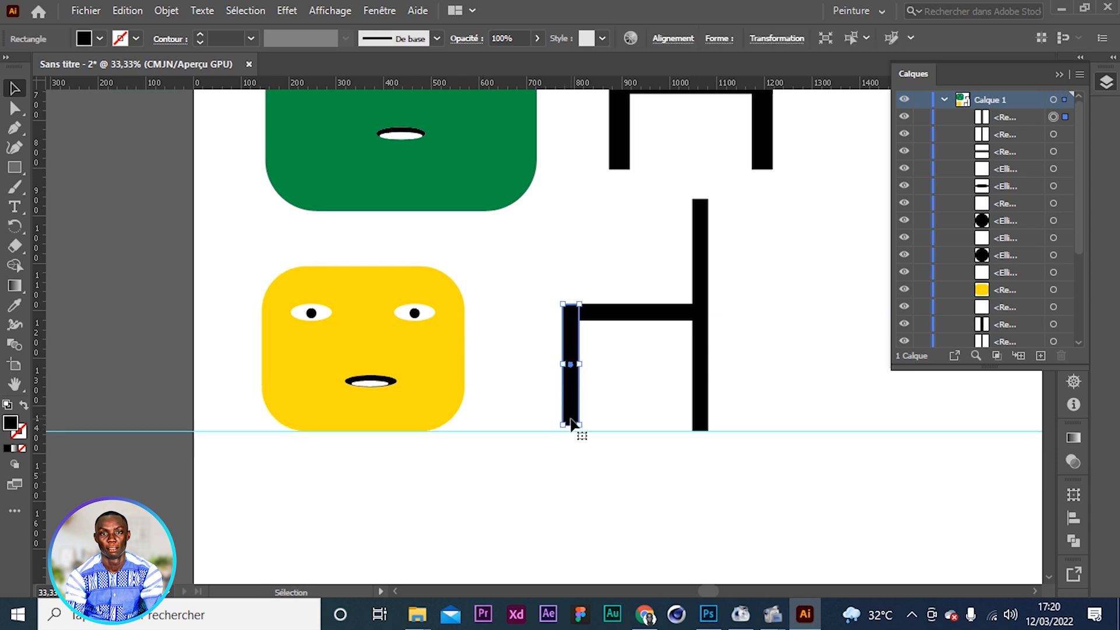
pyautogui.hotkey('ctrl', '+')
pyautogui.hotkey('ctrl', '+')
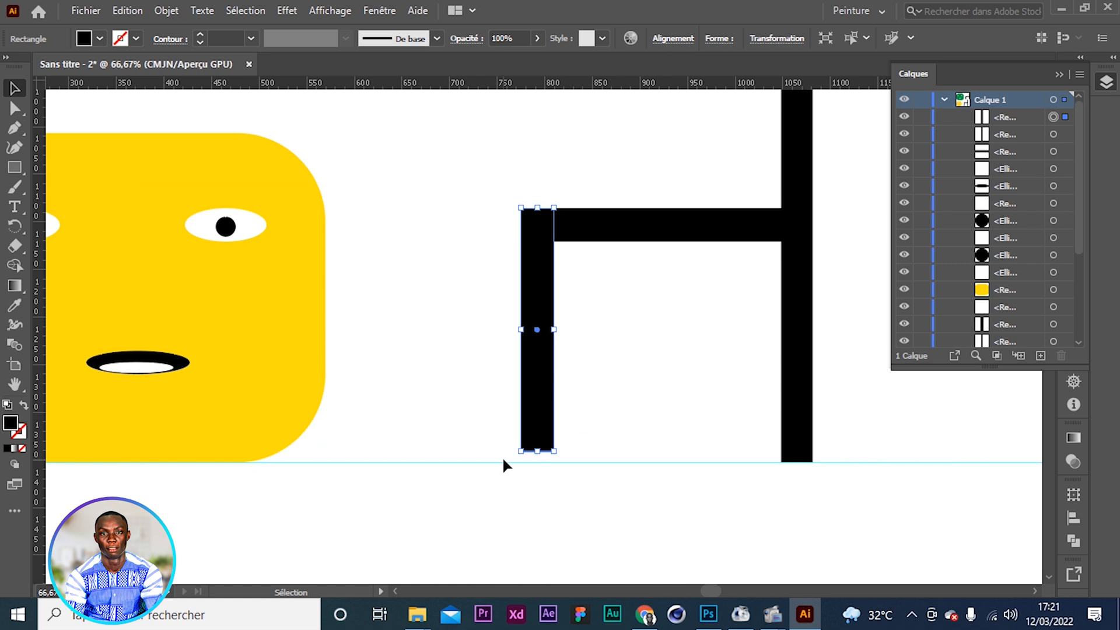
pyautogui.moveTo(540, 451); pyautogui.dragTo(540, 461)
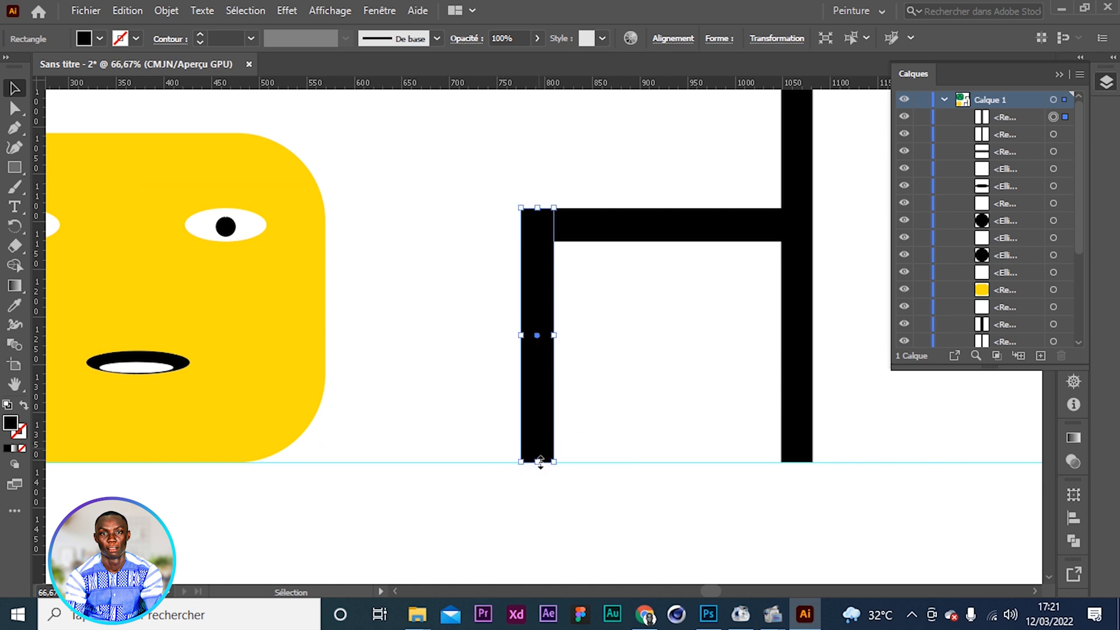